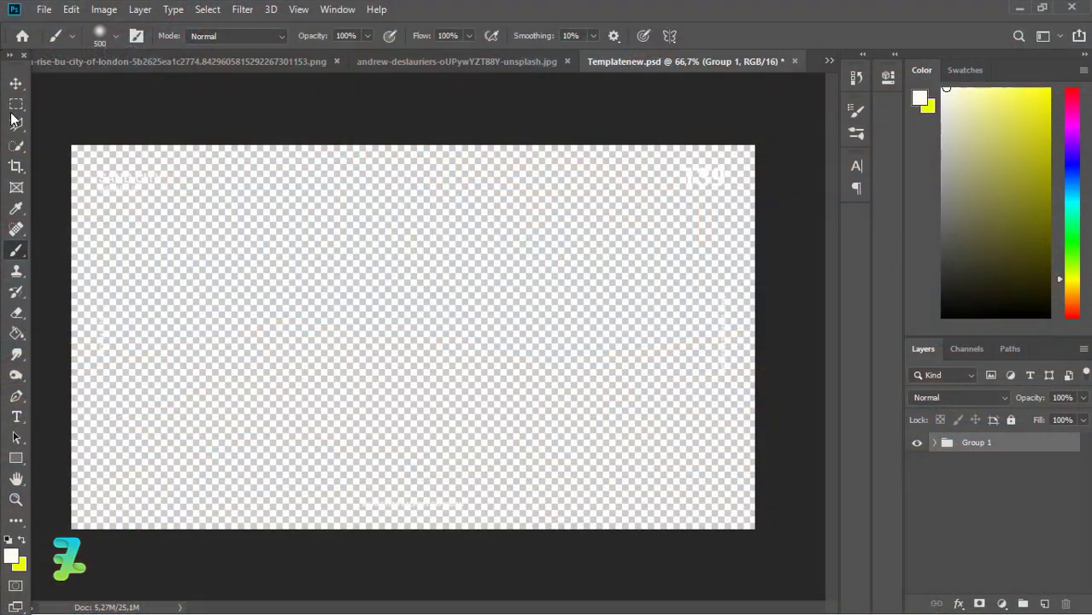
- Bring up the andrew-deslauriers desert dune photo and float it in its own window
{"action": "left_click", "coordinate": [15, 83]}
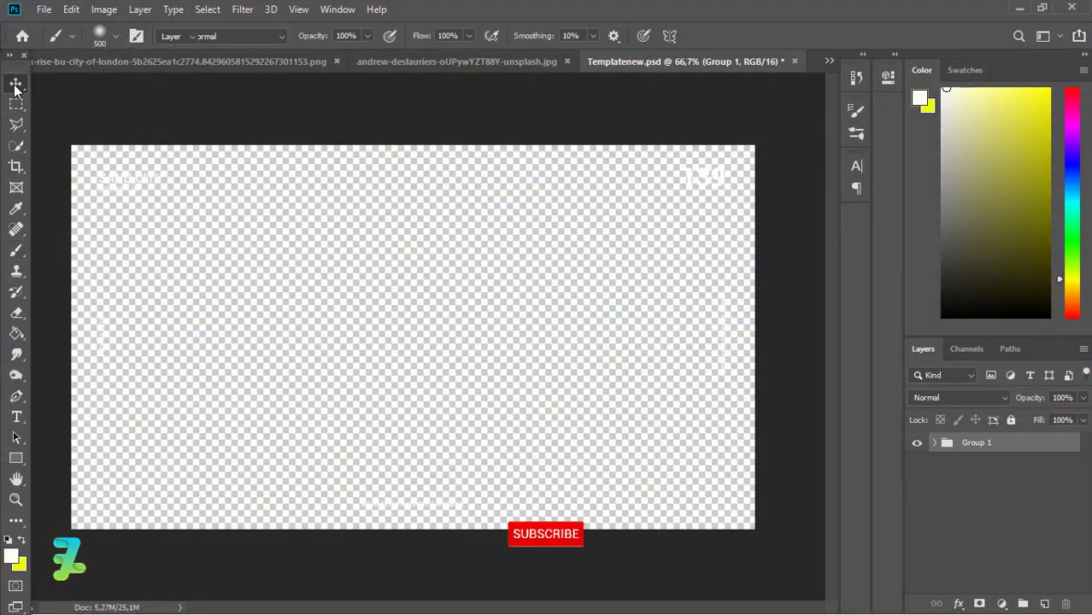
{"action": "left_click", "coordinate": [327, 10]}
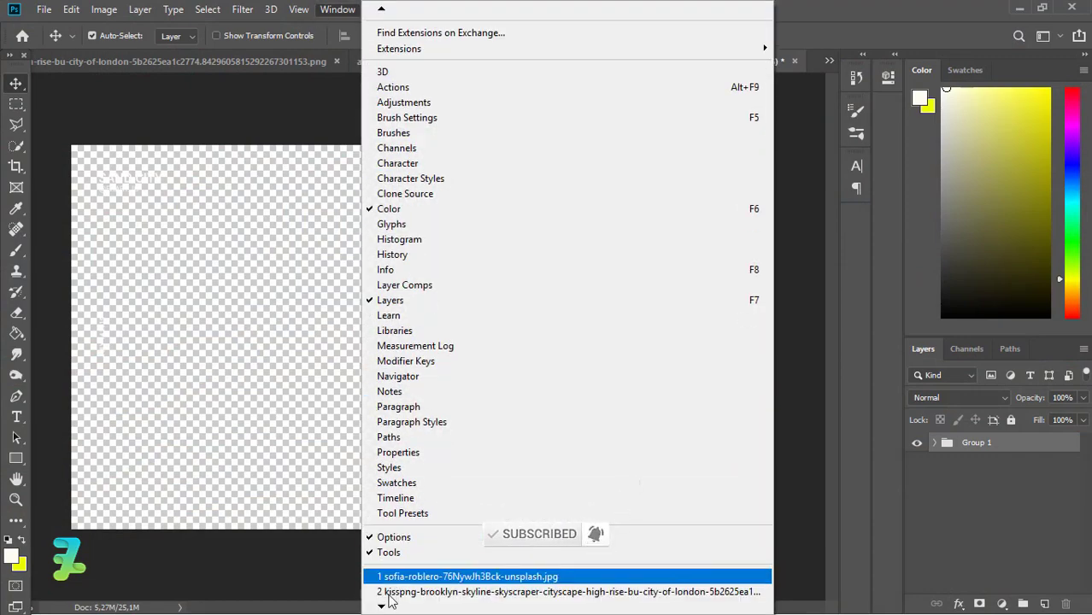
{"action": "left_click", "coordinate": [397, 581]}
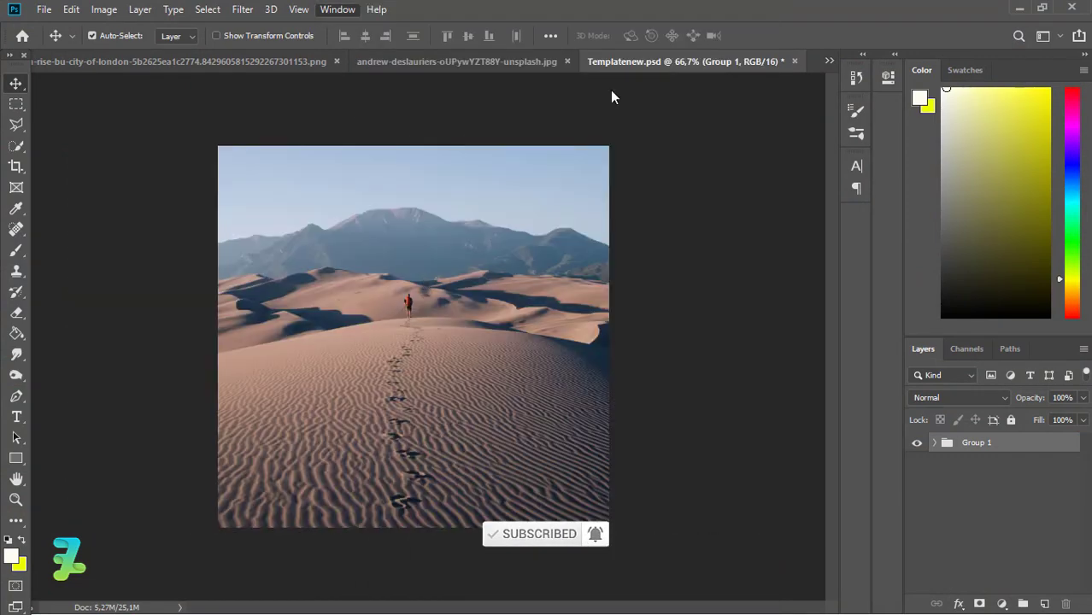
{"action": "right_click", "coordinate": [621, 62]}
{"action": "left_click", "coordinate": [645, 119]}
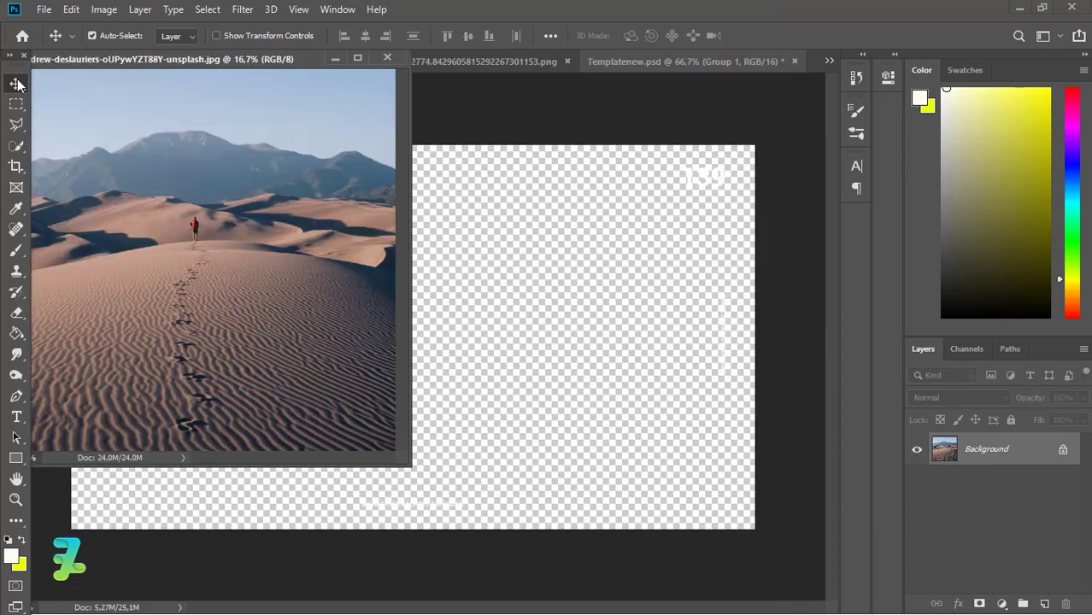
- Drag the dune photo into Templatenew.psd and move Layer 1 below Group 1
{"action": "left_click_drag", "start_coordinate": [374, 312], "coordinate": [504, 382]}
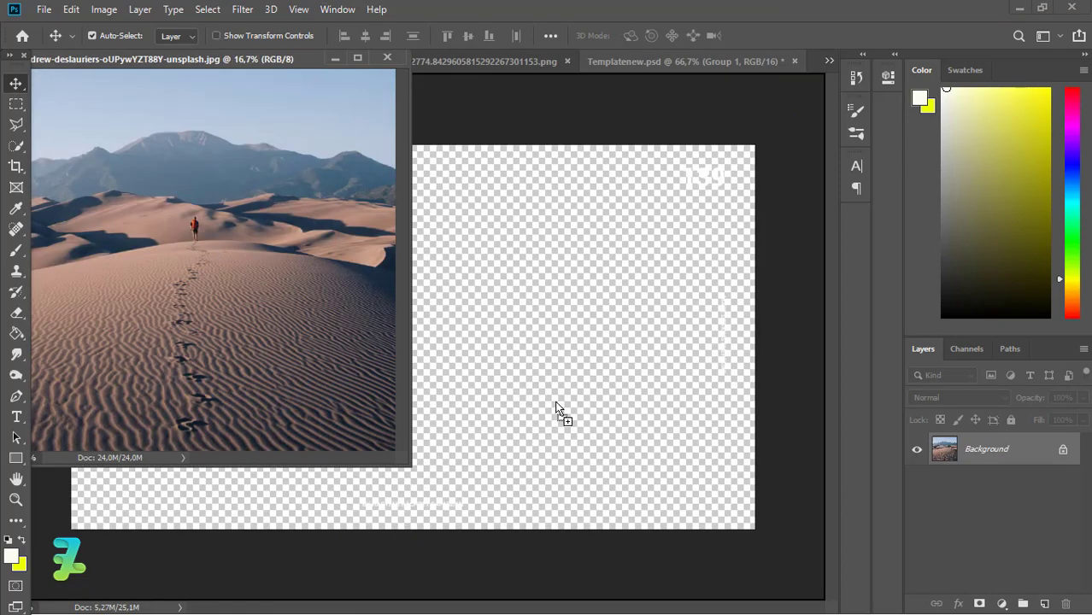
{"action": "left_click_drag", "start_coordinate": [556, 407], "coordinate": [556, 407]}
{"action": "left_click", "coordinate": [522, 255]}
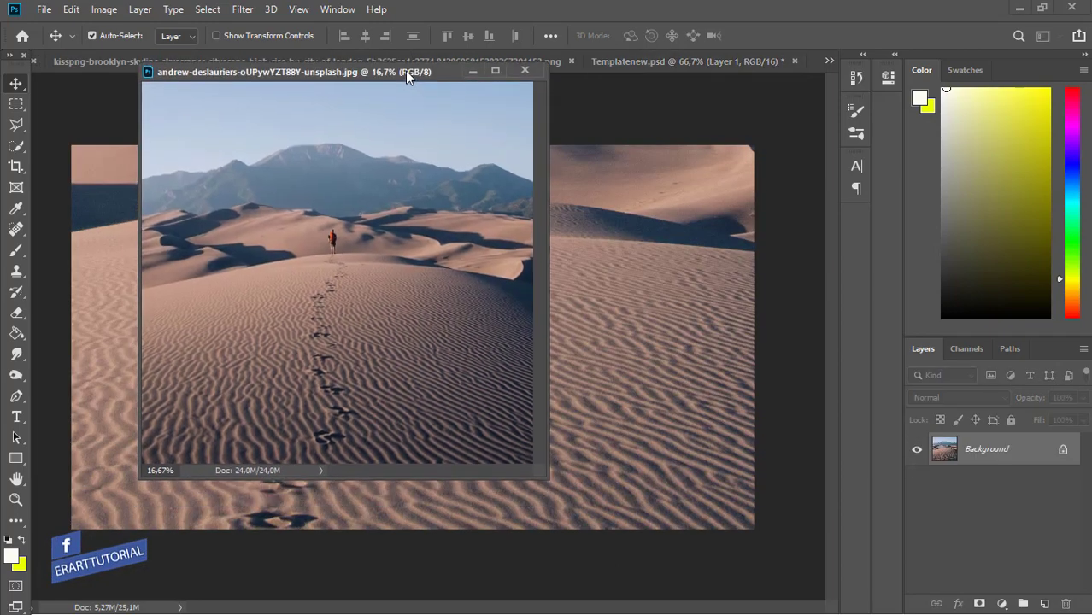
{"action": "left_click_drag", "start_coordinate": [283, 69], "coordinate": [403, 70]}
{"action": "left_click", "coordinate": [410, 62]}
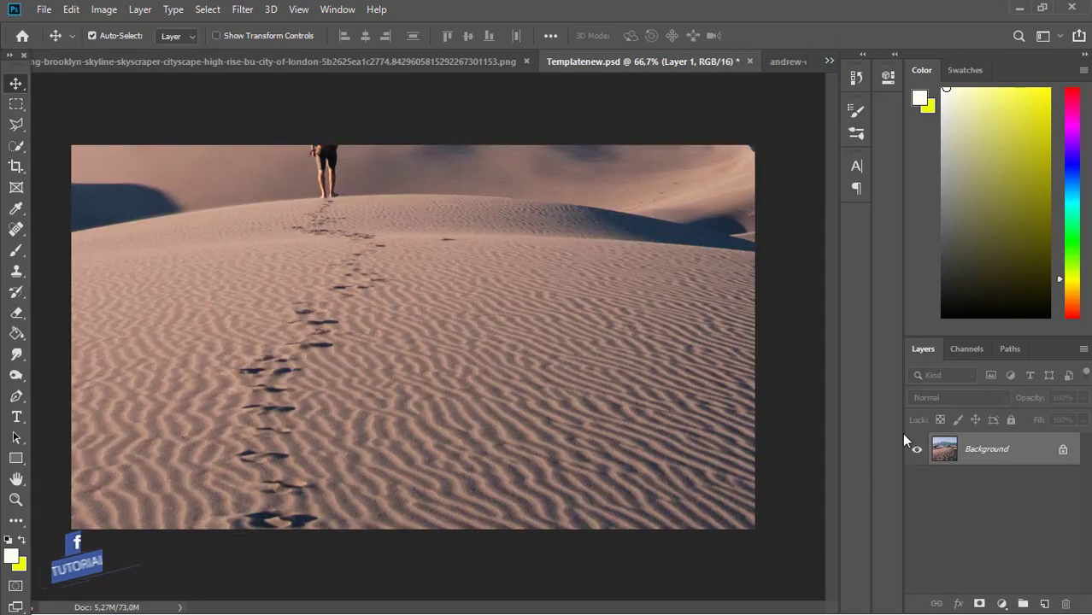
{"action": "left_click_drag", "start_coordinate": [948, 444], "coordinate": [962, 474]}
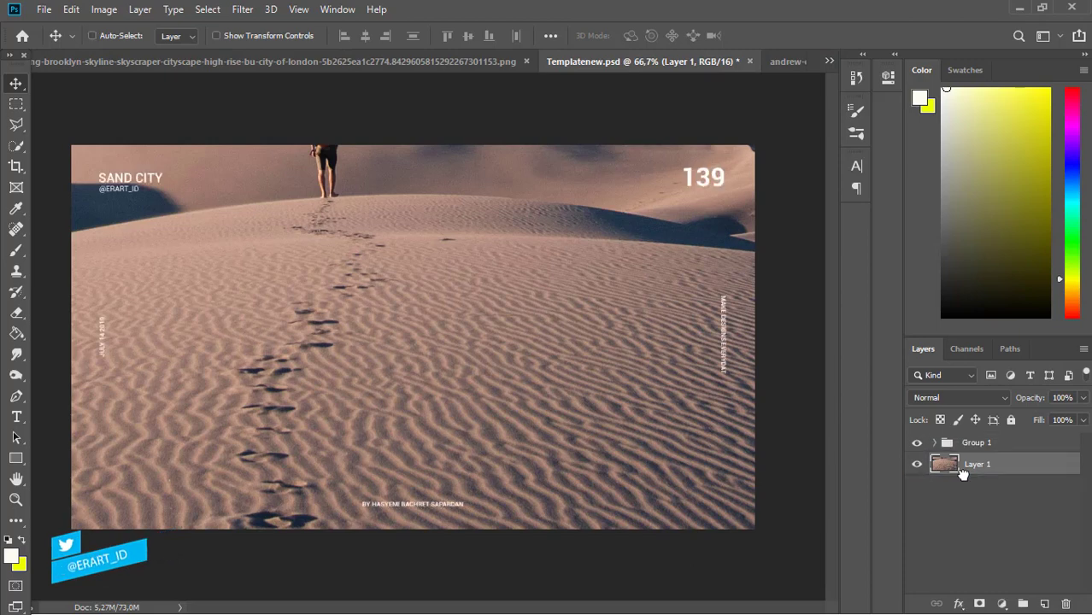
- Scale the dune photo Layer 1 to 44.37% and shift it down to fill the frame, then zoom to 66.7%
{"action": "key", "text": "ctrl+minus"}
{"action": "key", "text": "ctrl+minus"}
{"action": "key", "text": "ctrl+minus"}
{"action": "key", "text": "ctrl+t"}
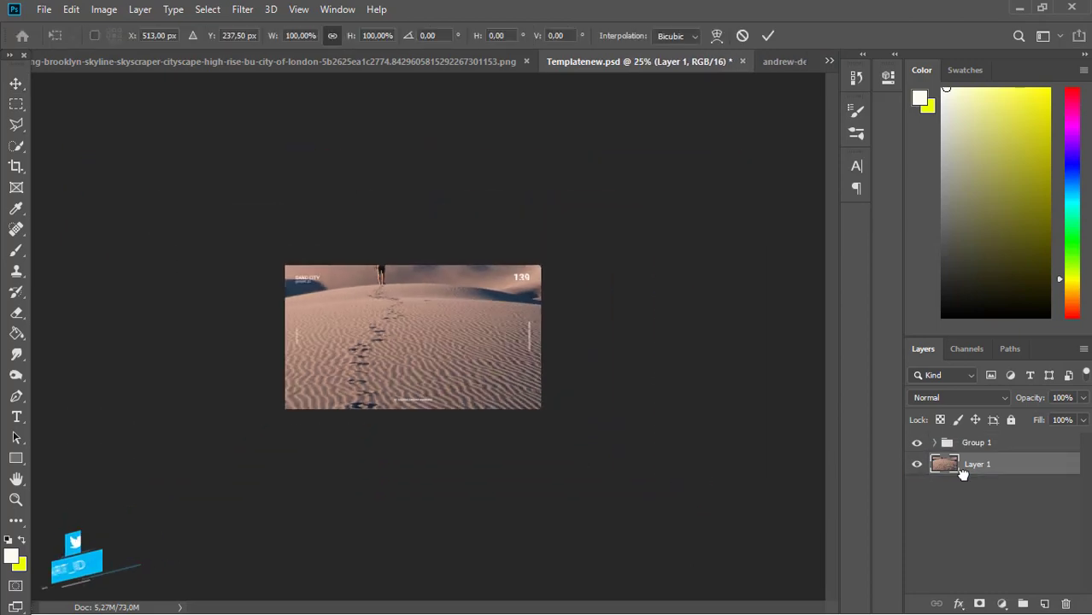
{"action": "key", "text": "ctrl+minus"}
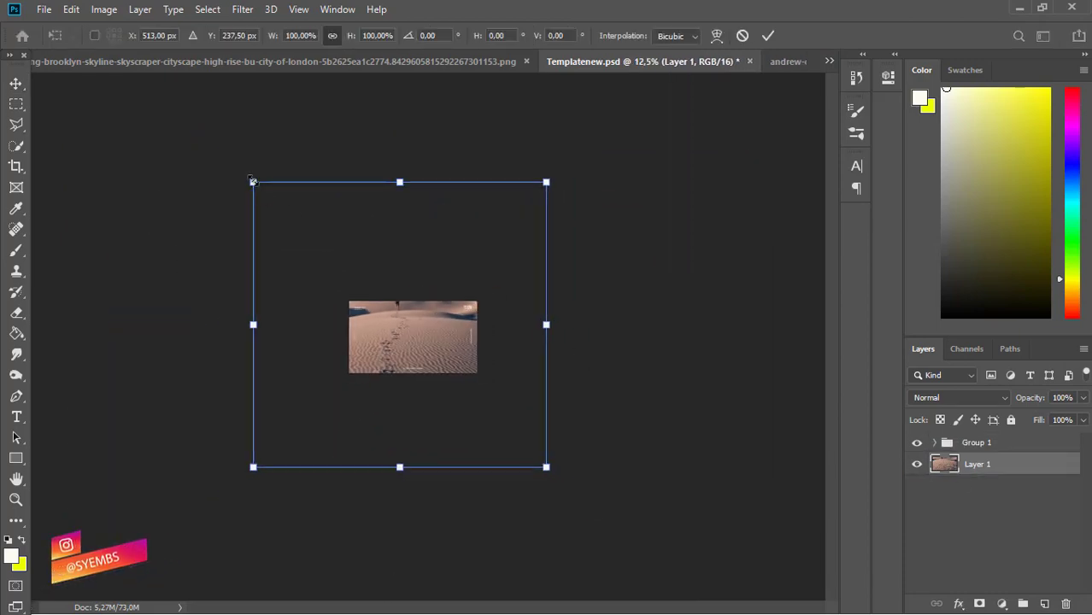
{"action": "left_click_drag", "start_coordinate": [252, 180], "coordinate": [322, 250]}
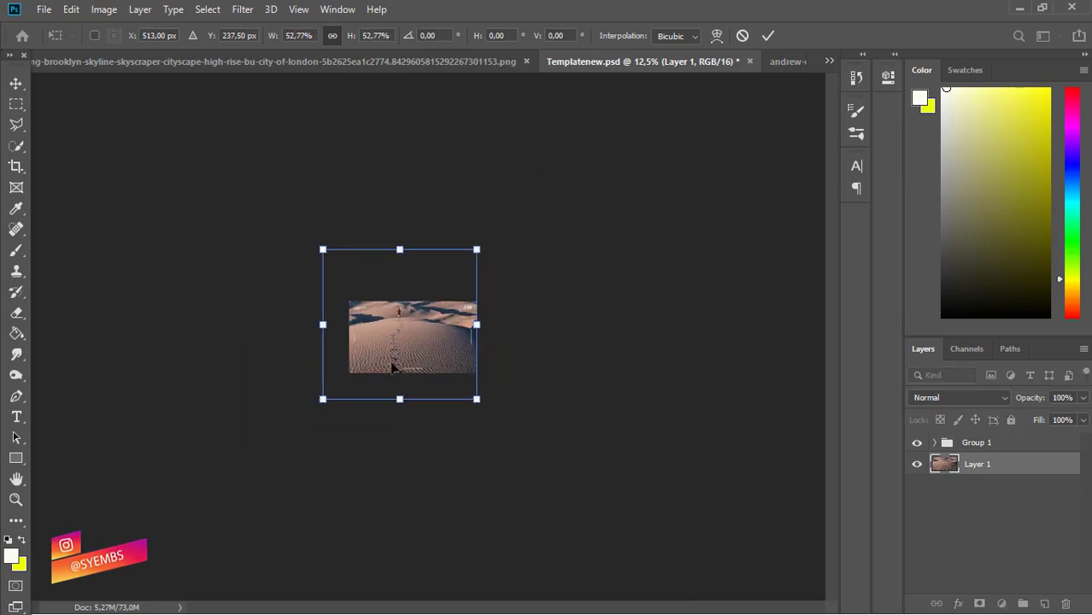
{"action": "left_click_drag", "start_coordinate": [392, 365], "coordinate": [395, 375]}
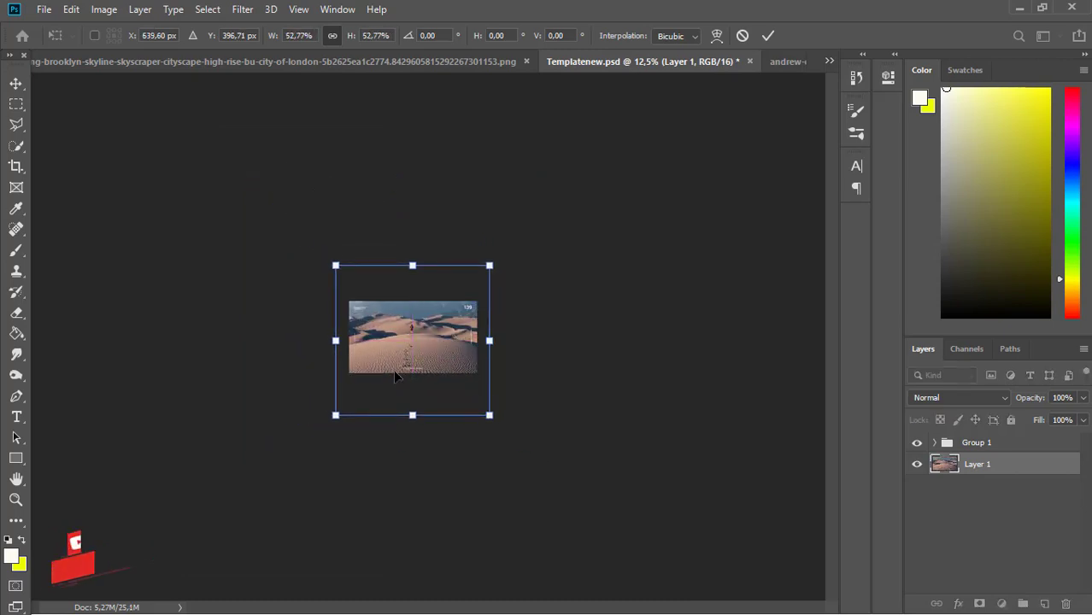
{"action": "key", "text": "ctrl+plus"}
{"action": "key", "text": "ctrl+plus"}
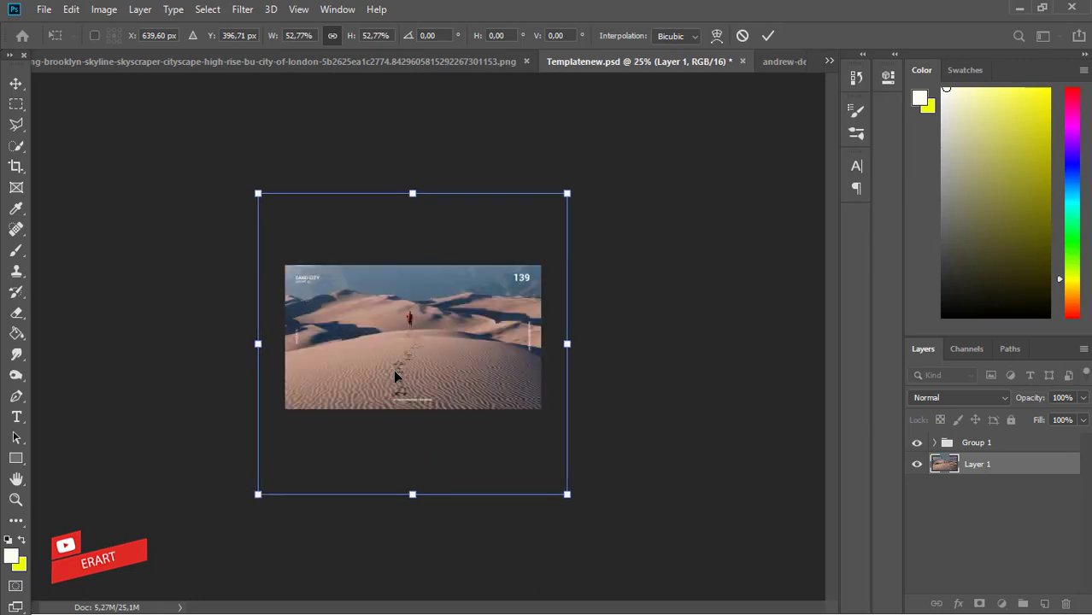
{"action": "key", "text": "ctrl+plus"}
{"action": "left_click_drag", "start_coordinate": [208, 144], "coordinate": [240, 177]}
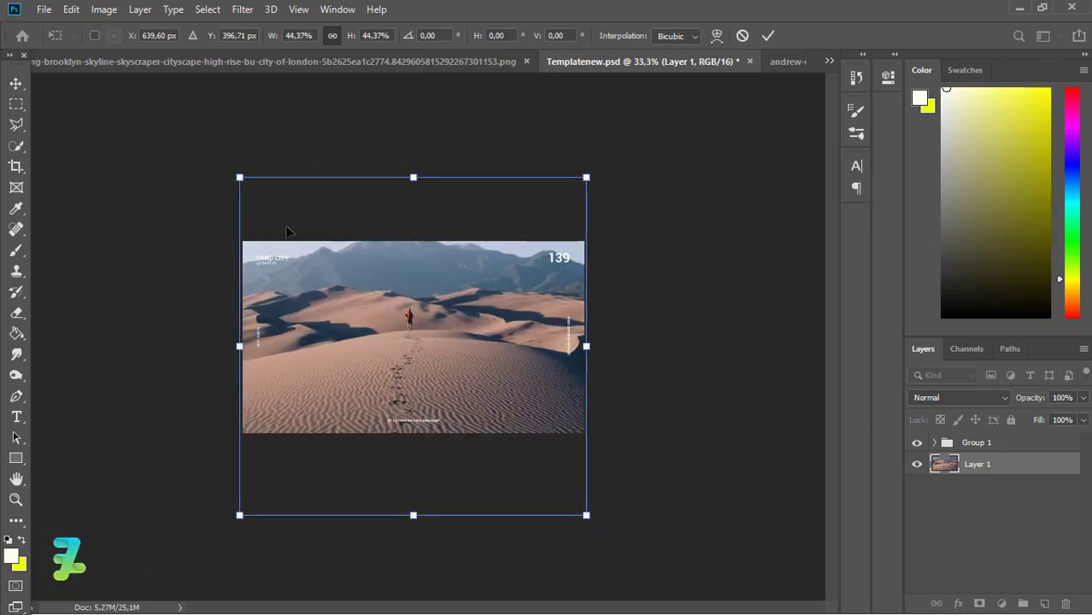
{"action": "left_click_drag", "start_coordinate": [338, 374], "coordinate": [338, 426]}
{"action": "left_click", "coordinate": [182, 293]}
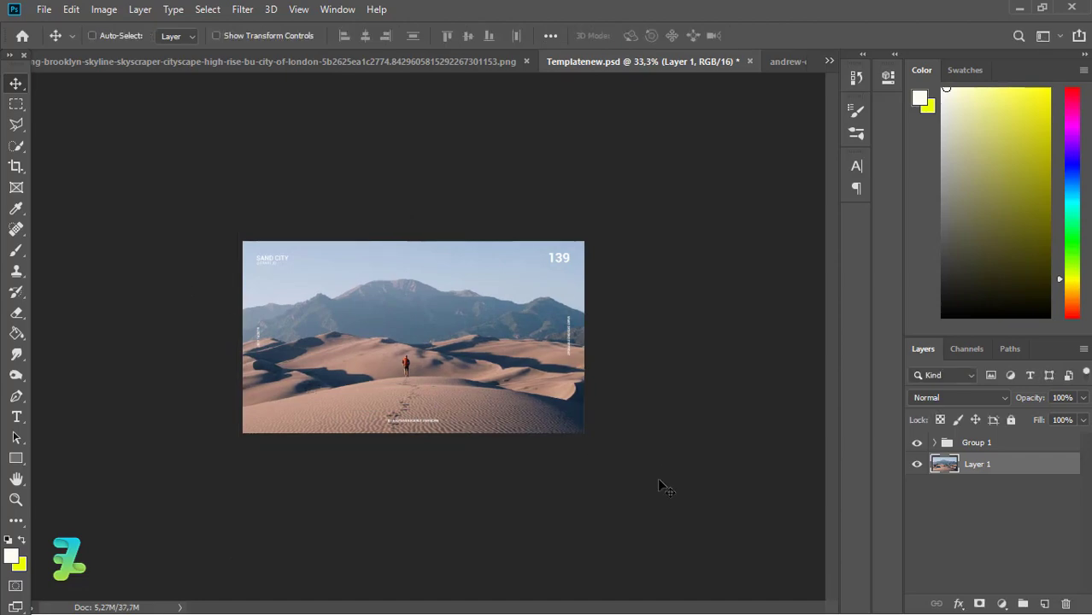
{"action": "key", "text": "ctrl+plus"}
{"action": "key", "text": "ctrl+plus"}
{"action": "key", "text": "ctrl+plus"}
- Trace a Pen path along the dune ridgeline and around the poster's bottom
{"action": "key", "text": "ctrl+minus"}
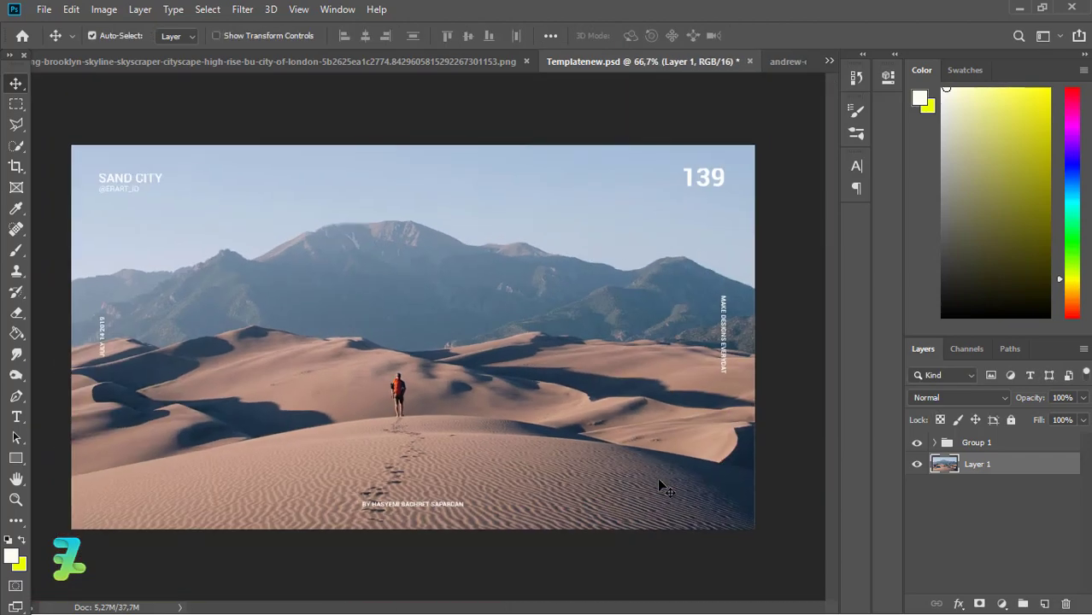
{"action": "key", "text": "p"}
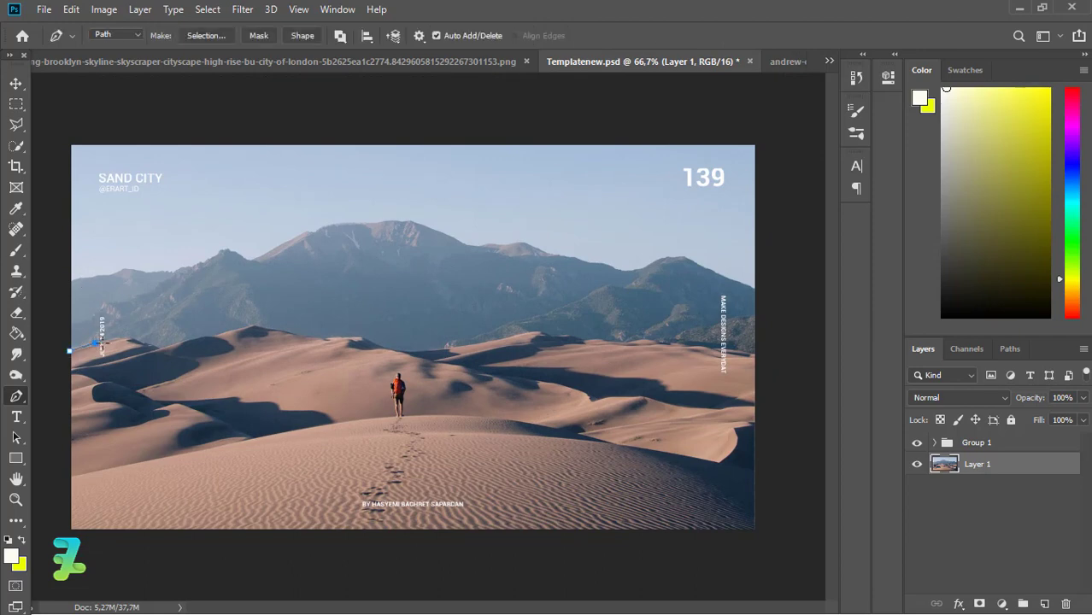
{"action": "left_click", "coordinate": [129, 339]}
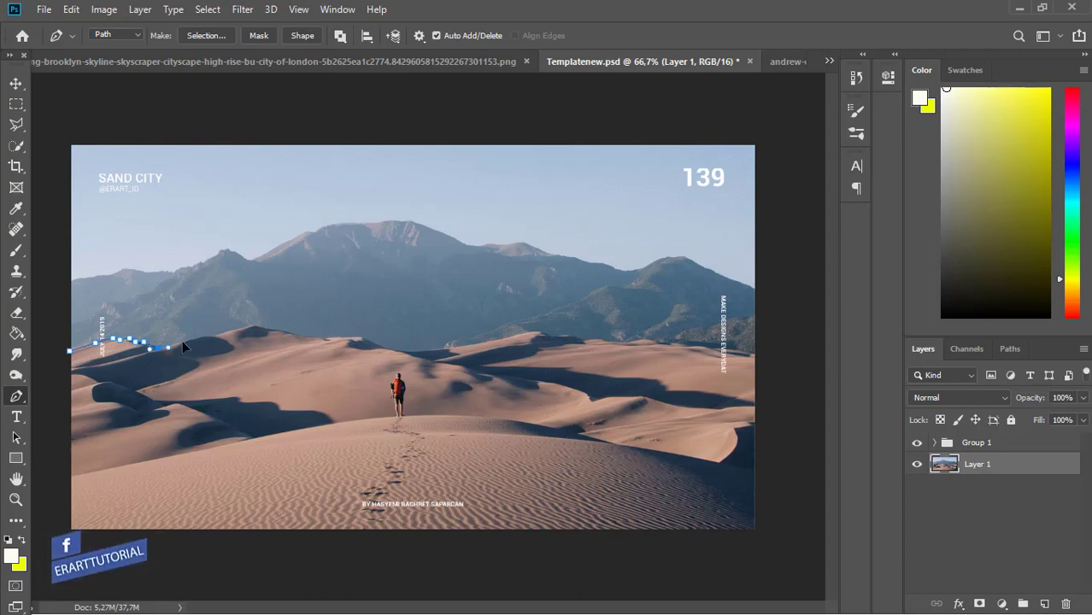
{"action": "left_click_drag", "start_coordinate": [195, 337], "coordinate": [202, 337]}
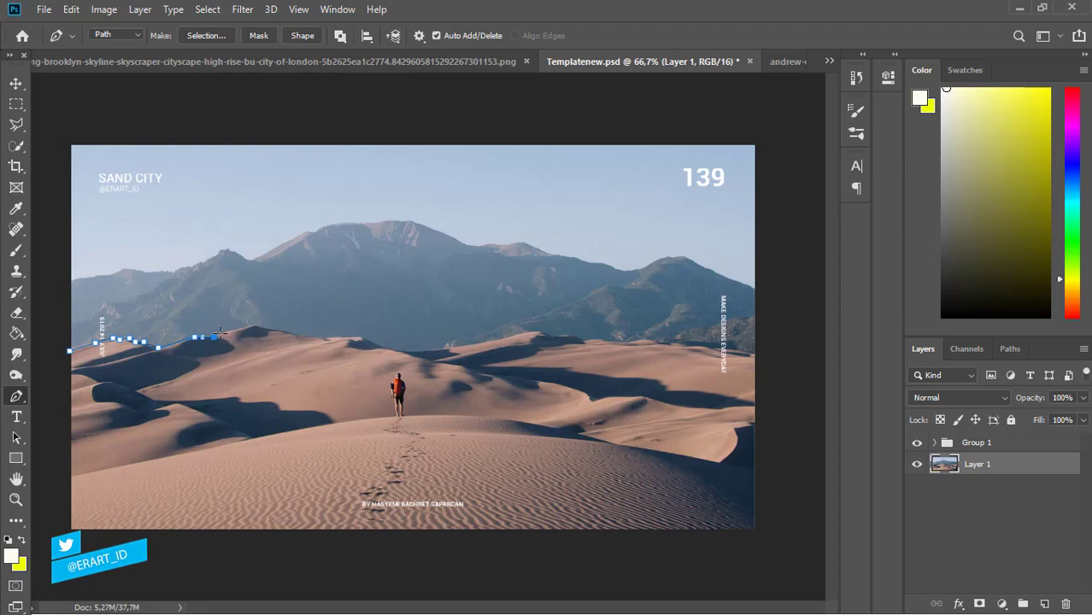
{"action": "left_click", "coordinate": [226, 331]}
{"action": "left_click_drag", "start_coordinate": [247, 326], "coordinate": [259, 328]}
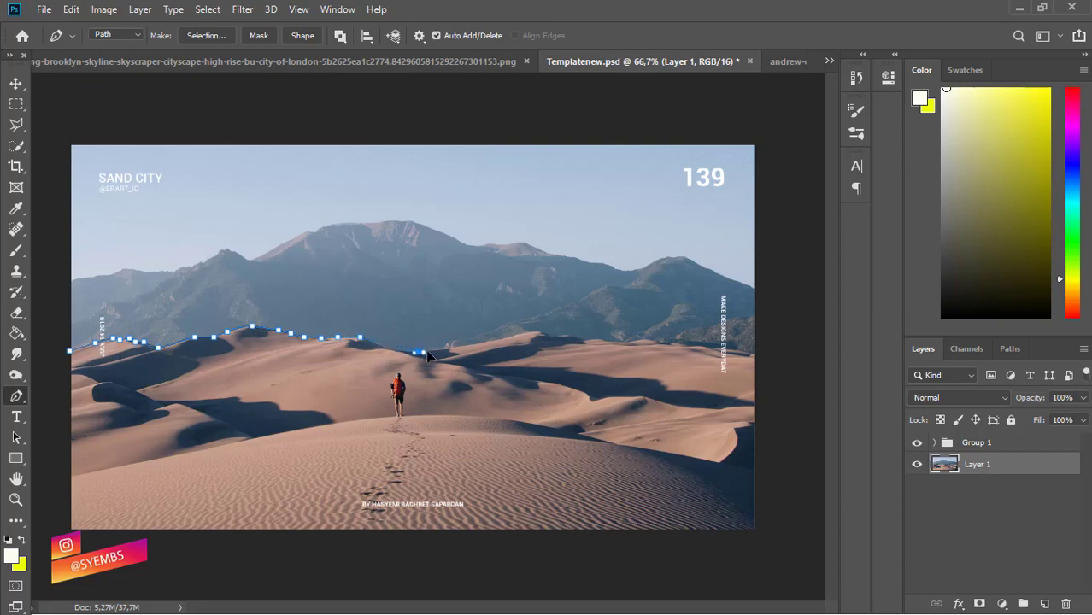
{"action": "left_click_drag", "start_coordinate": [447, 353], "coordinate": [450, 351]}
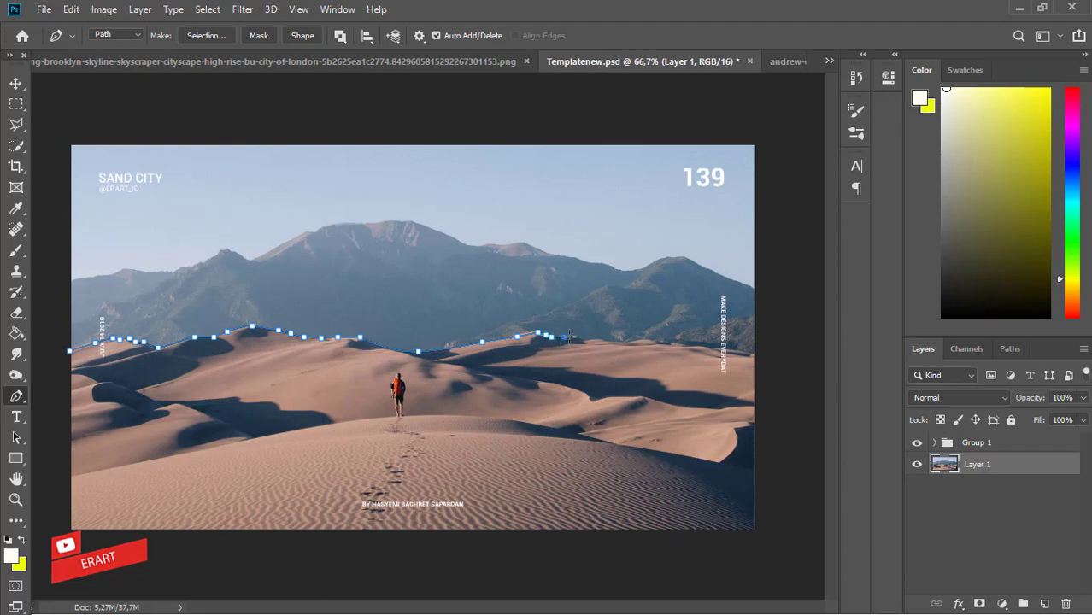
{"action": "left_click", "coordinate": [597, 340]}
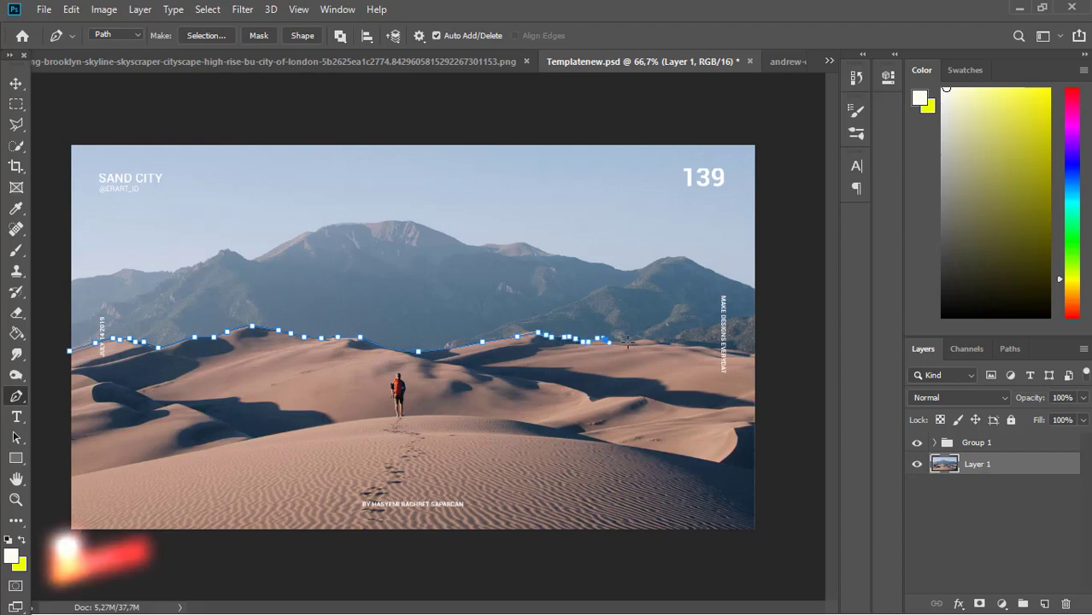
{"action": "left_click", "coordinate": [610, 341]}
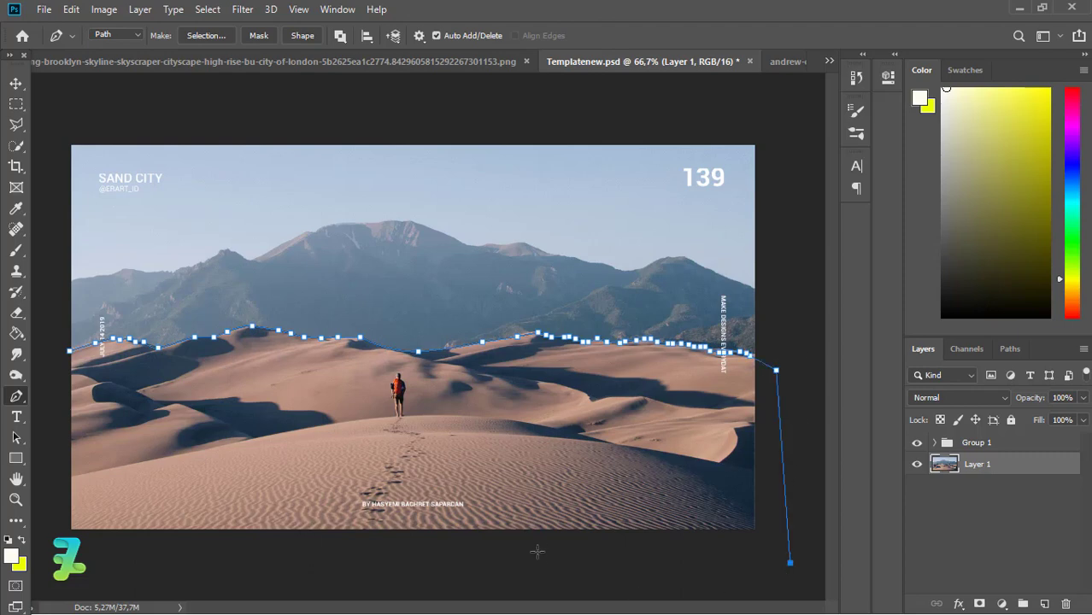
{"action": "left_click", "coordinate": [43, 571]}
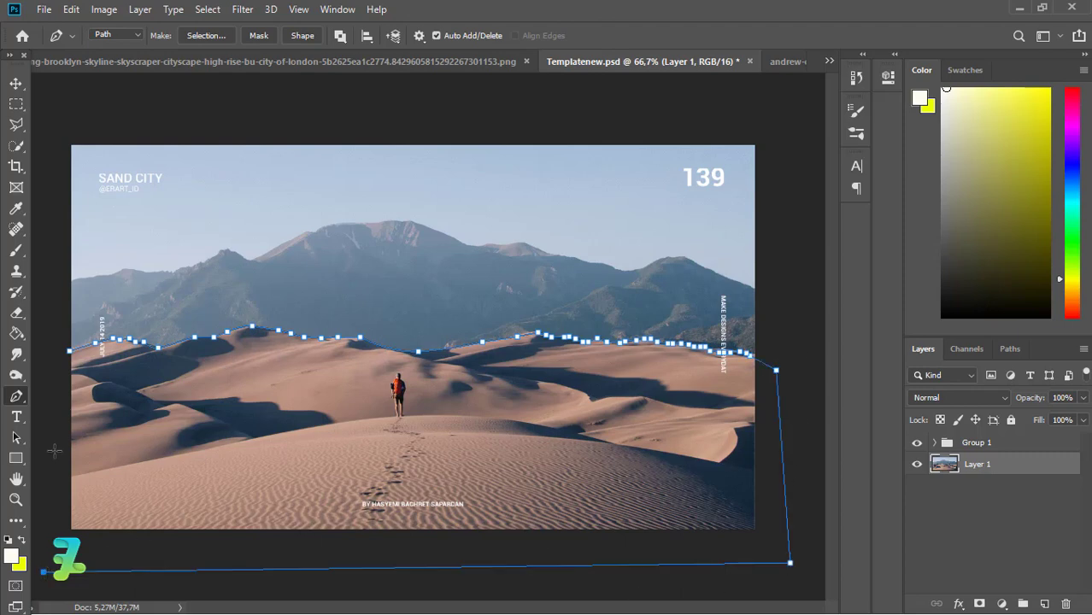
- Turn the dune path into a selection and add it as Layer 1's mask
{"action": "right_click", "coordinate": [72, 359]}
{"action": "right_click", "coordinate": [483, 437]}
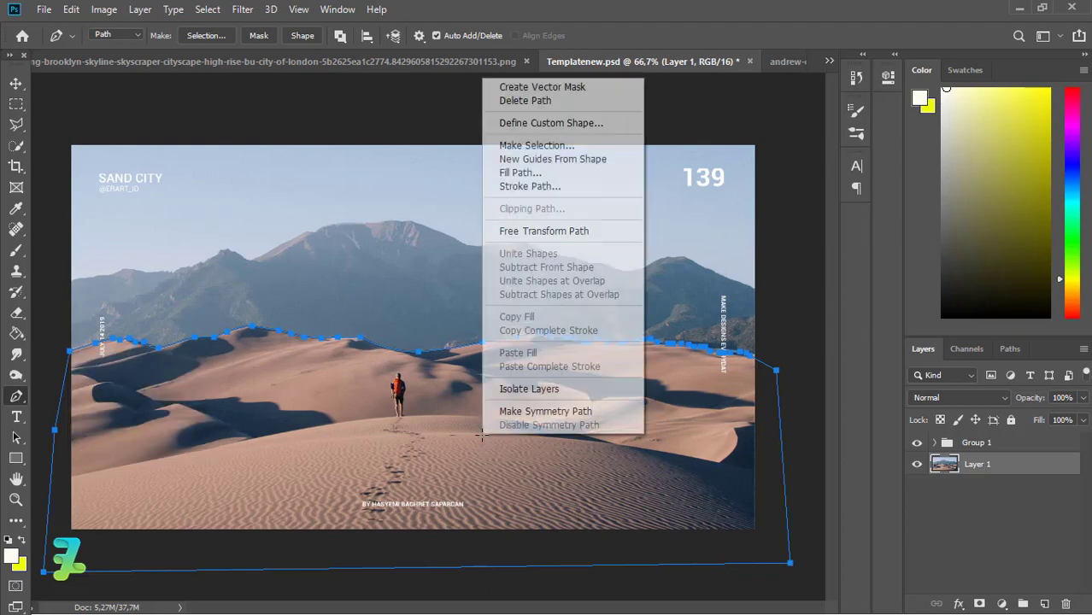
{"action": "left_click", "coordinate": [538, 145]}
{"action": "key", "text": "Return"}
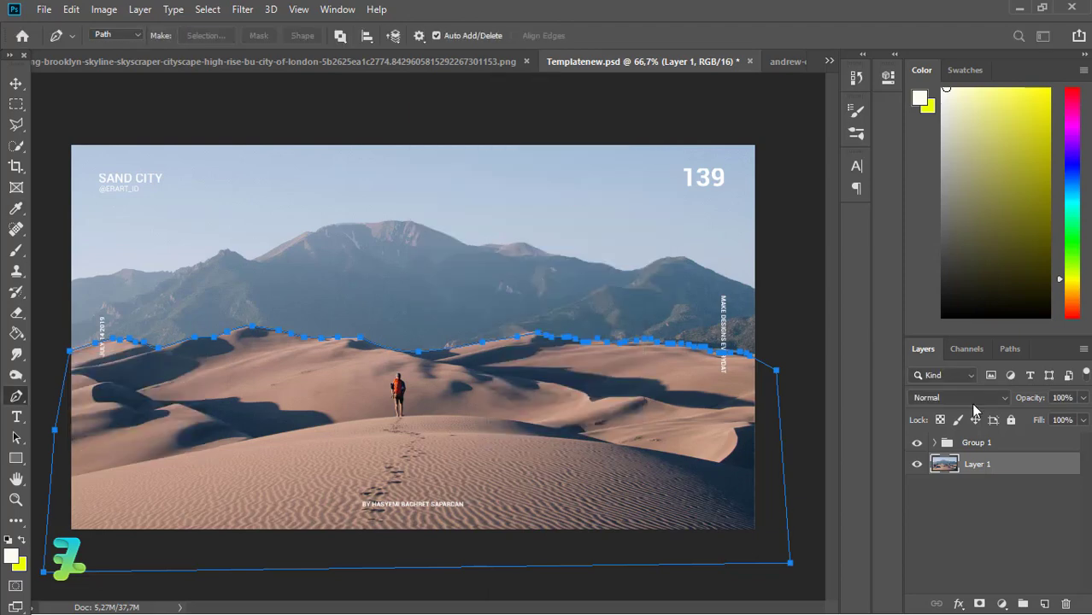
{"action": "left_click", "coordinate": [979, 603]}
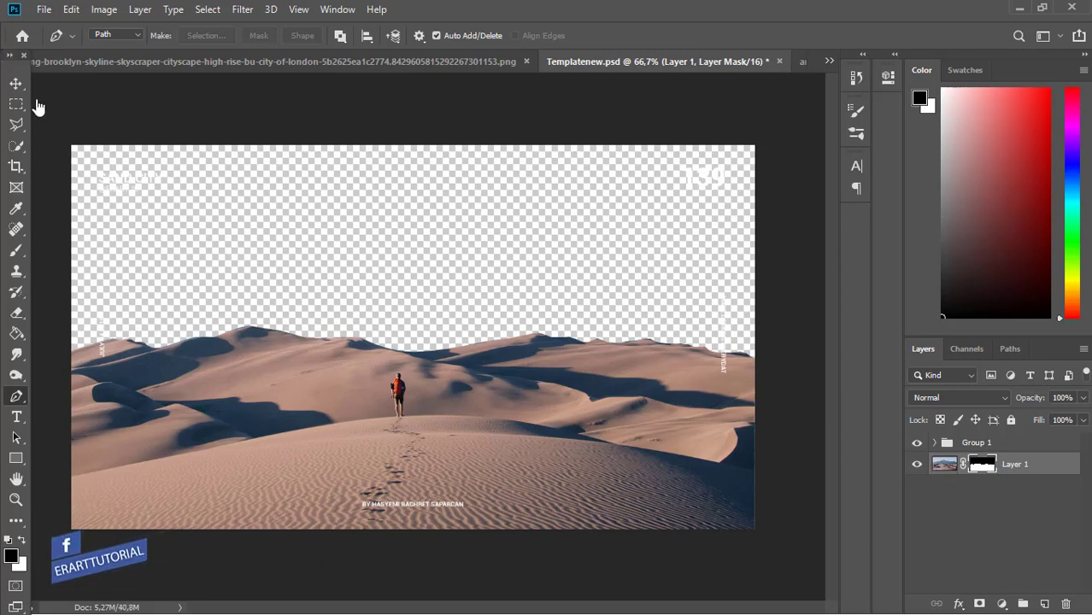
{"action": "key", "text": "v"}
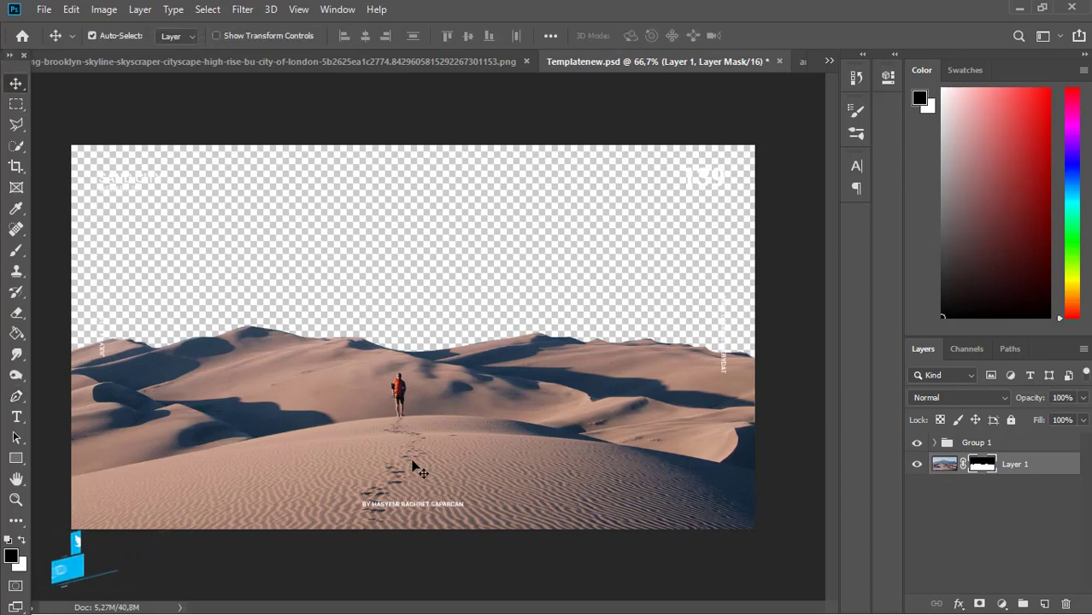
- Float the Brooklyn skyline document and drag the skyline into the poster
{"action": "left_click", "coordinate": [338, 10]}
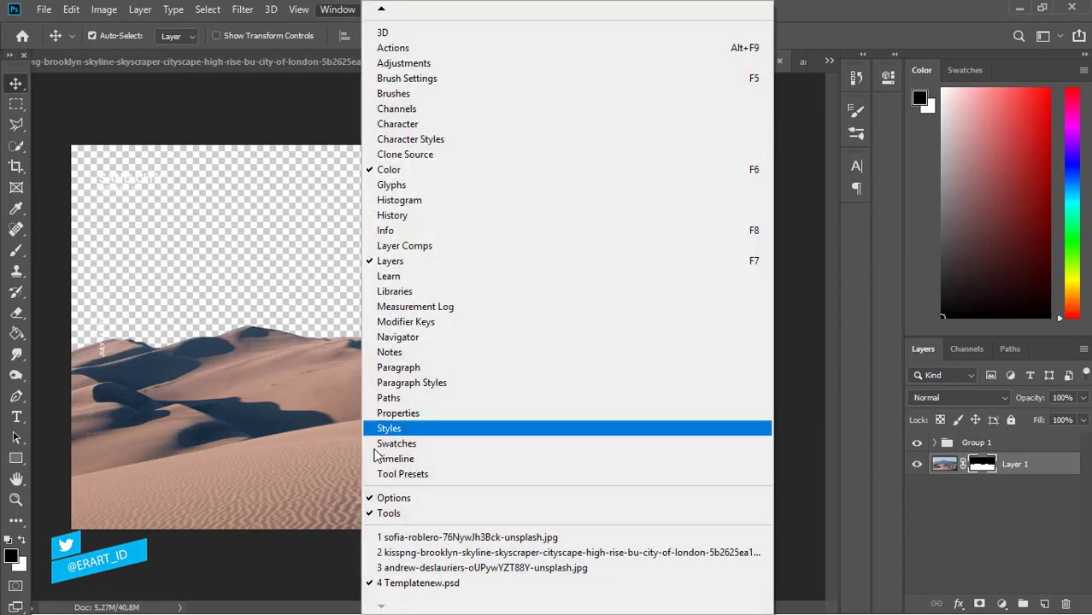
{"action": "left_click", "coordinate": [386, 552]}
{"action": "right_click", "coordinate": [514, 66]}
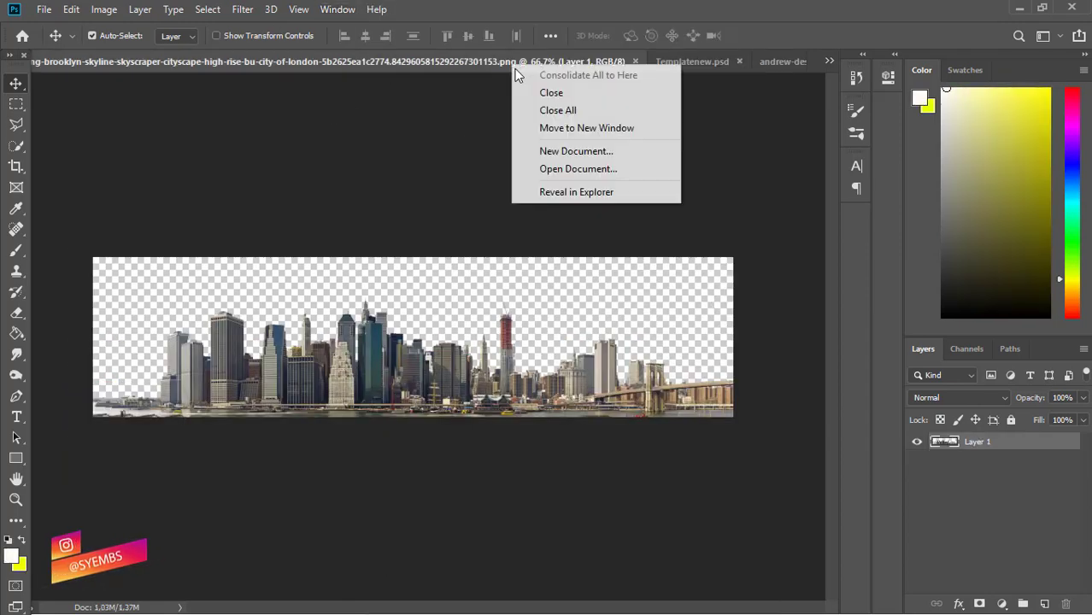
{"action": "left_click", "coordinate": [546, 128]}
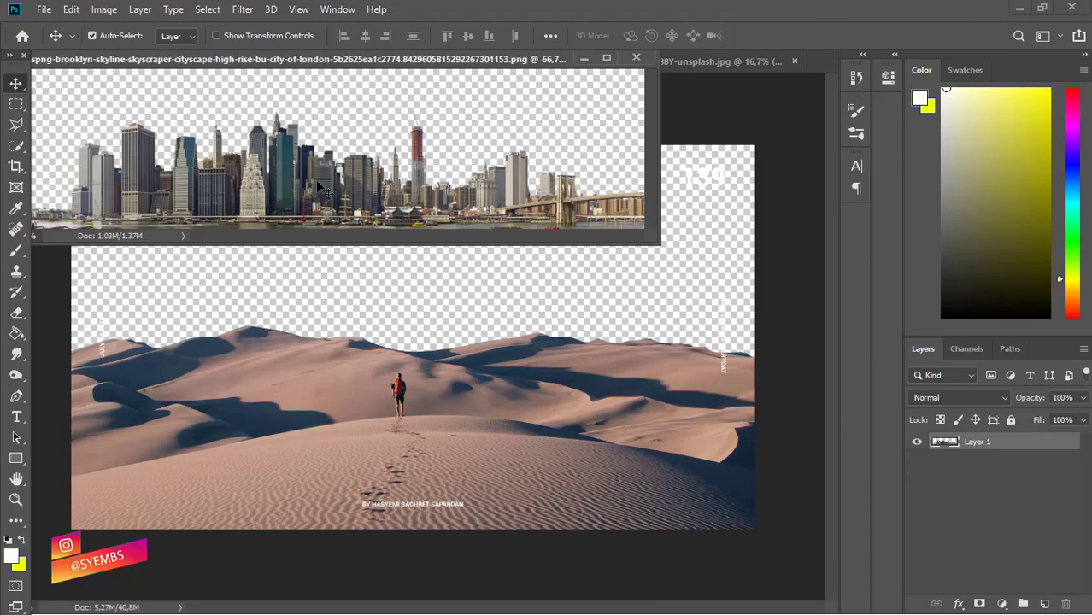
{"action": "left_click_drag", "start_coordinate": [325, 193], "coordinate": [436, 306]}
{"action": "left_click", "coordinate": [526, 254]}
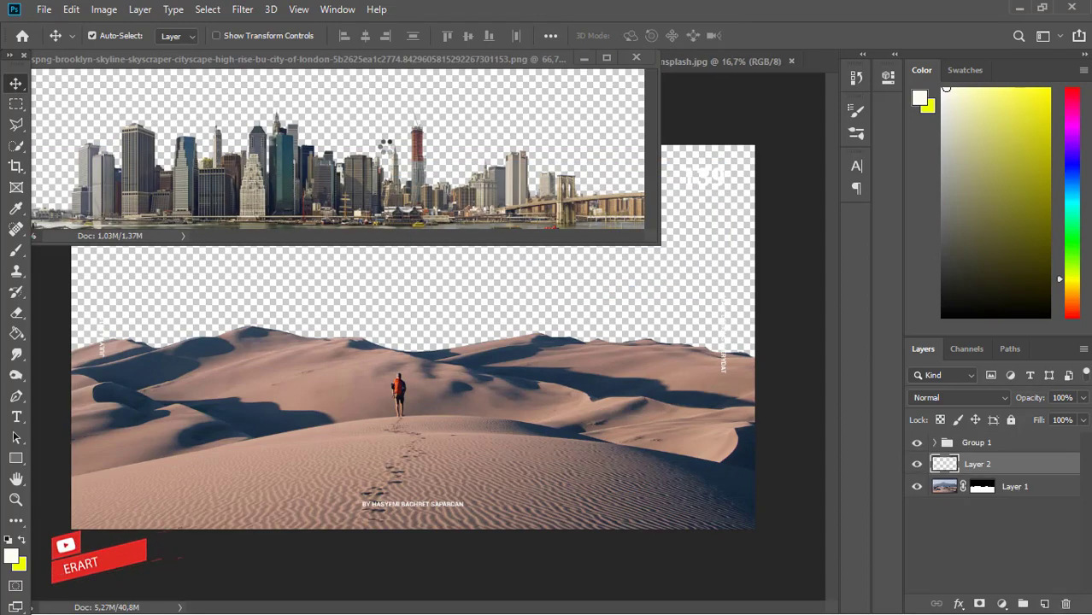
{"action": "mouse_move", "coordinate": [352, 61]}
{"action": "left_mouse_down"}
{"action": "mouse_move", "coordinate": [403, 61]}
{"action": "mouse_move", "coordinate": [215, 80]}
{"action": "left_mouse_up"}
- Return to Templatenew.psd and move skyline Layer 2 below the dune Layer 1
{"action": "left_click", "coordinate": [331, 10]}
{"action": "left_click", "coordinate": [401, 587]}
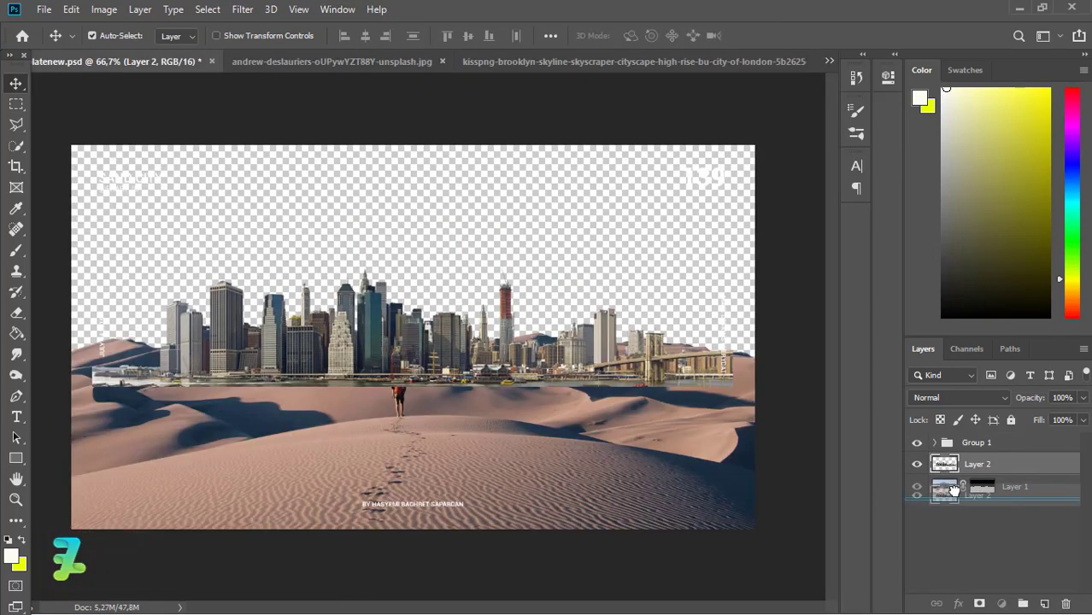
{"action": "left_click_drag", "start_coordinate": [939, 463], "coordinate": [944, 497]}
{"action": "mouse_move", "coordinate": [385, 315]}
{"action": "left_mouse_down"}
{"action": "mouse_move", "coordinate": [385, 284]}
{"action": "mouse_move", "coordinate": [391, 292]}
{"action": "left_mouse_up"}
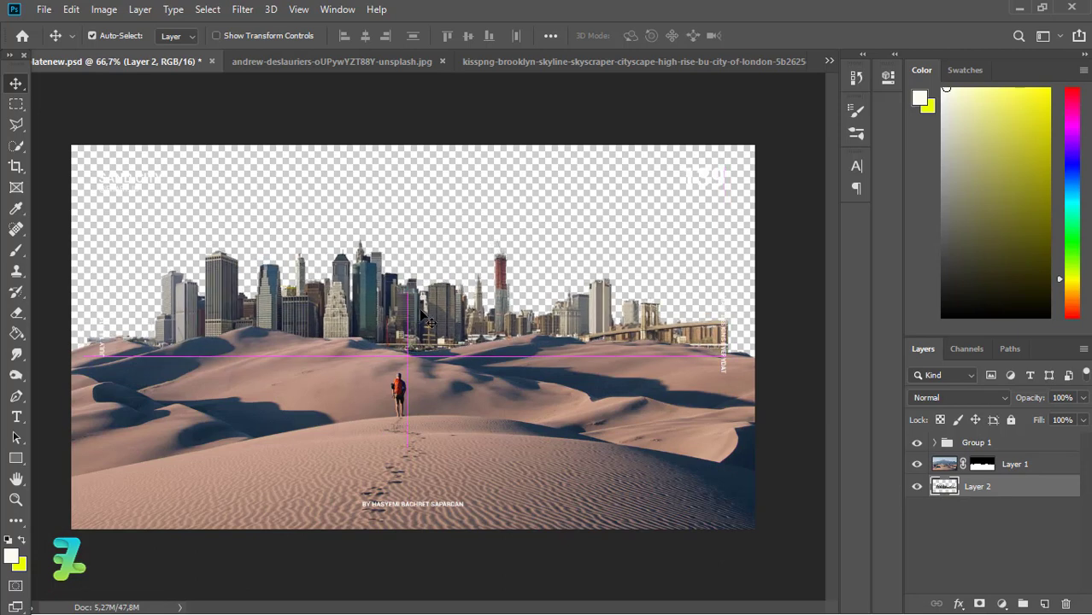
- Enlarge the skyline Layer 2 to 112.62% and nudge it up slightly
{"action": "key", "text": "ctrl+t"}
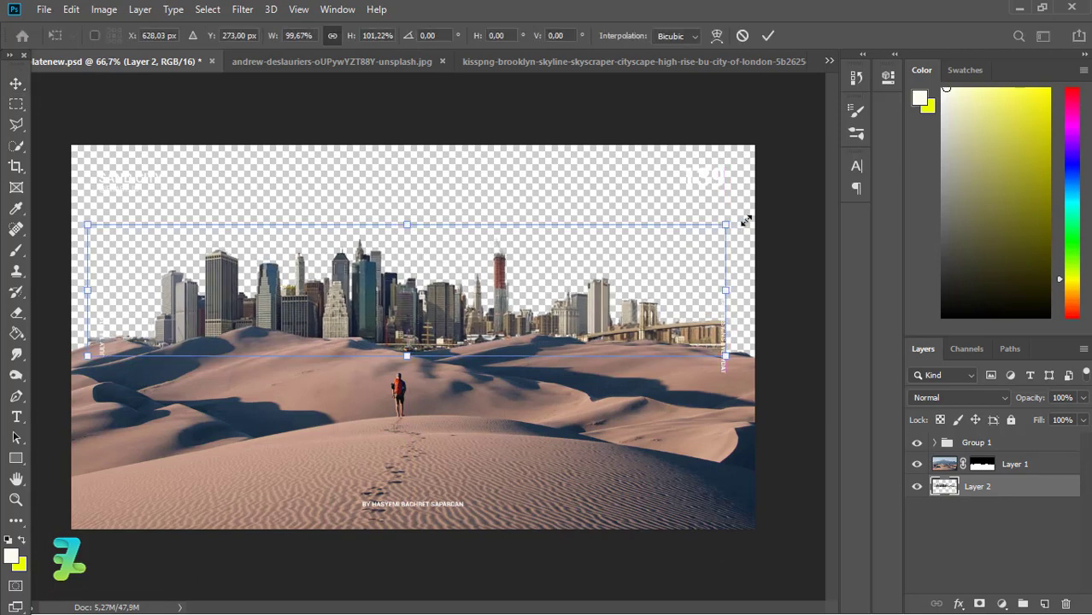
{"action": "left_click_drag", "start_coordinate": [740, 222], "coordinate": [768, 218]}
{"action": "left_click_drag", "start_coordinate": [493, 300], "coordinate": [494, 291]}
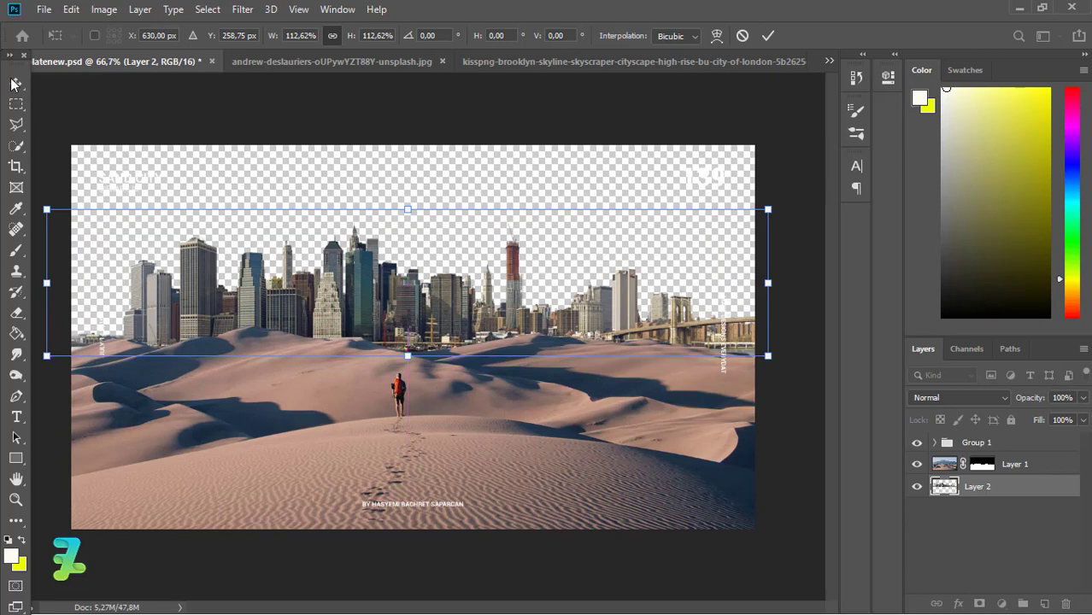
{"action": "left_click", "coordinate": [13, 83]}
- Move the dunes and skyline layers down together so building bases hide behind the ridge
{"action": "left_click", "coordinate": [937, 464], "text": "shift"}
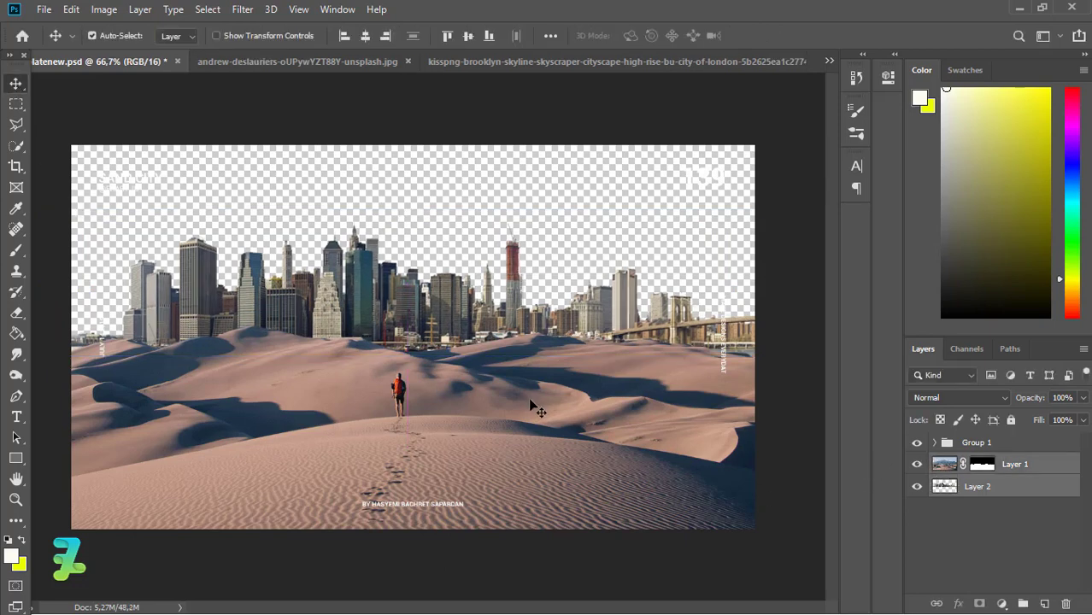
{"action": "left_click_drag", "start_coordinate": [528, 397], "coordinate": [525, 417]}
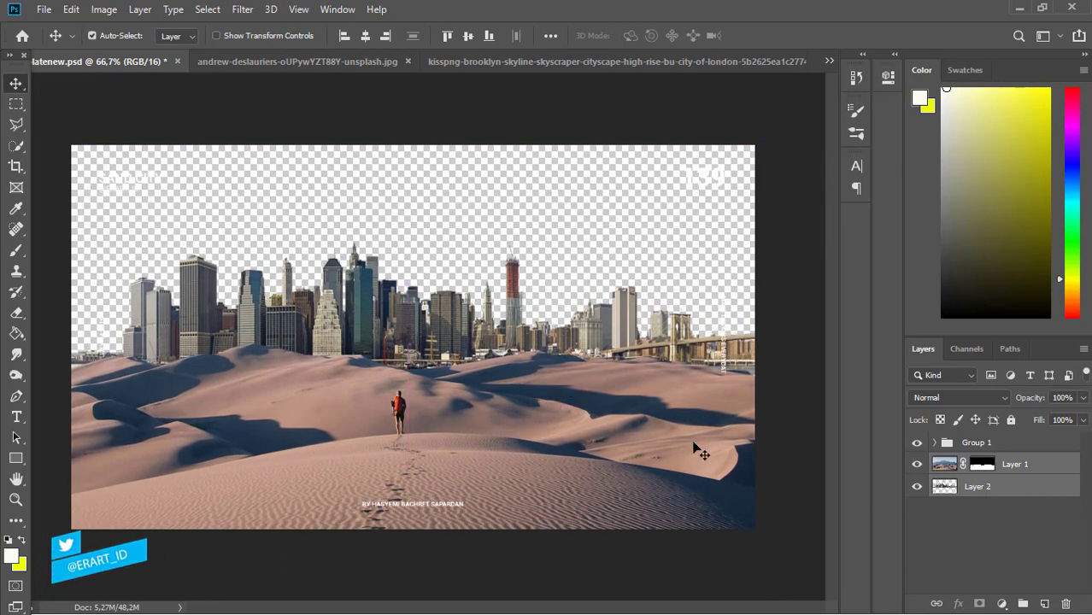
{"action": "left_click", "coordinate": [800, 445]}
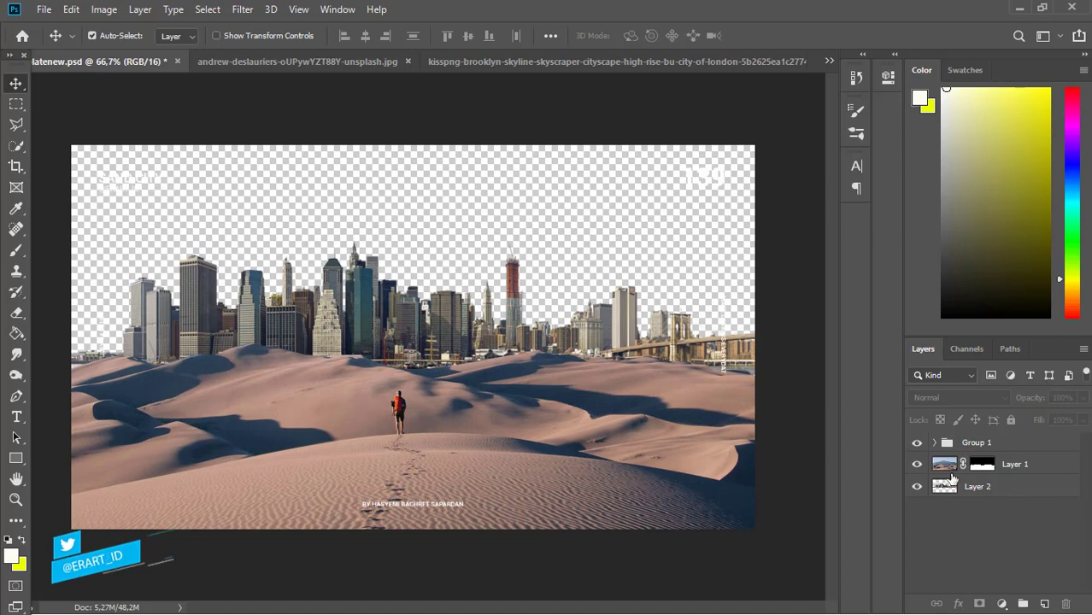
- Clip an Exposure adjustment to skyline Layer 2 with exposure -0.61 and gamma 0.84
{"action": "left_click", "coordinate": [973, 488]}
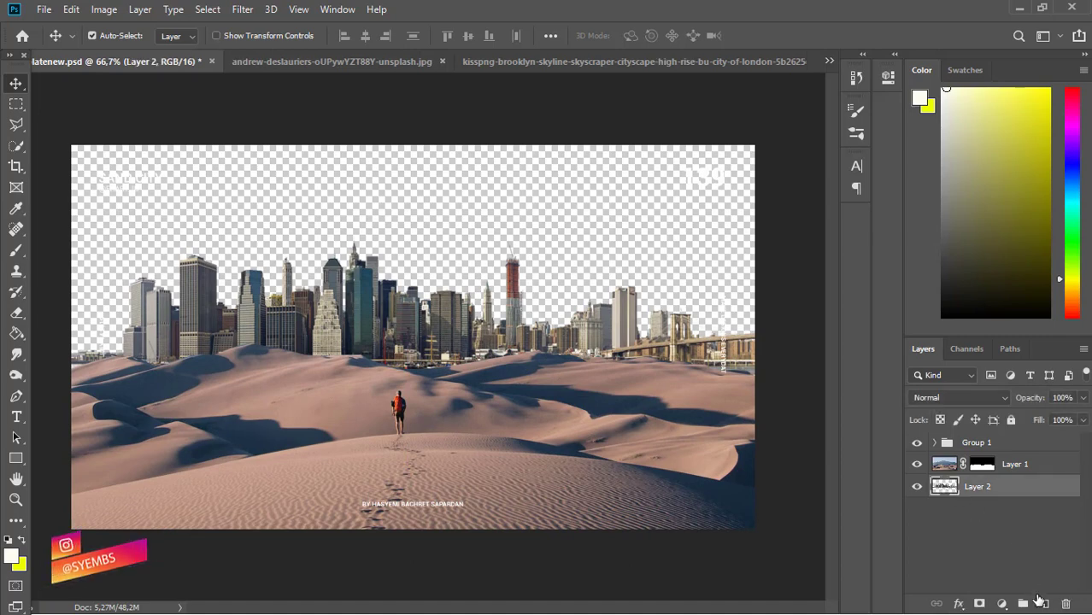
{"action": "left_click", "coordinate": [1010, 602]}
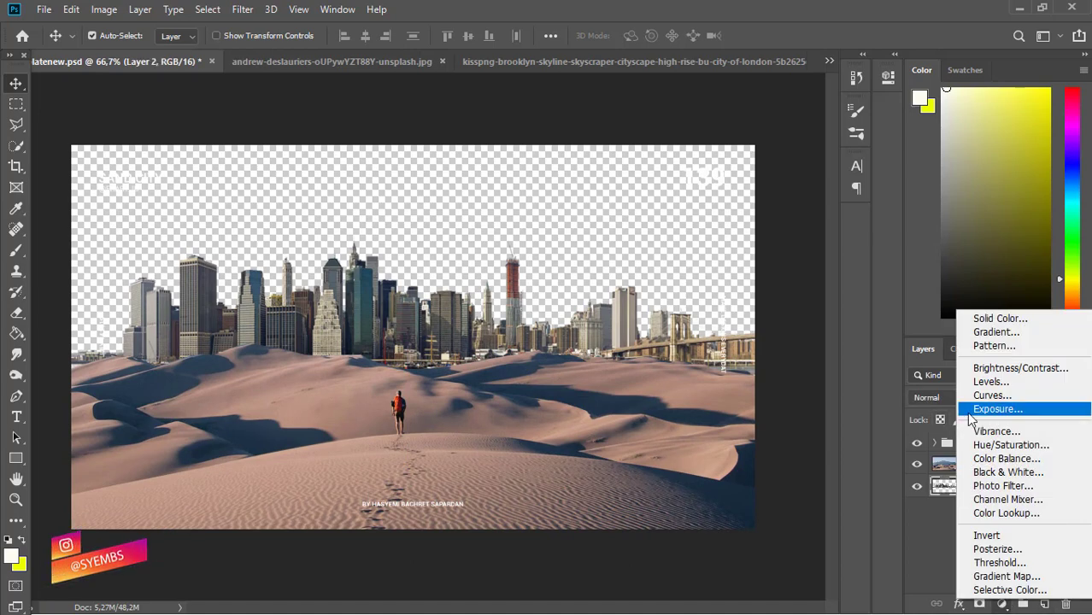
{"action": "key", "text": "Escape"}
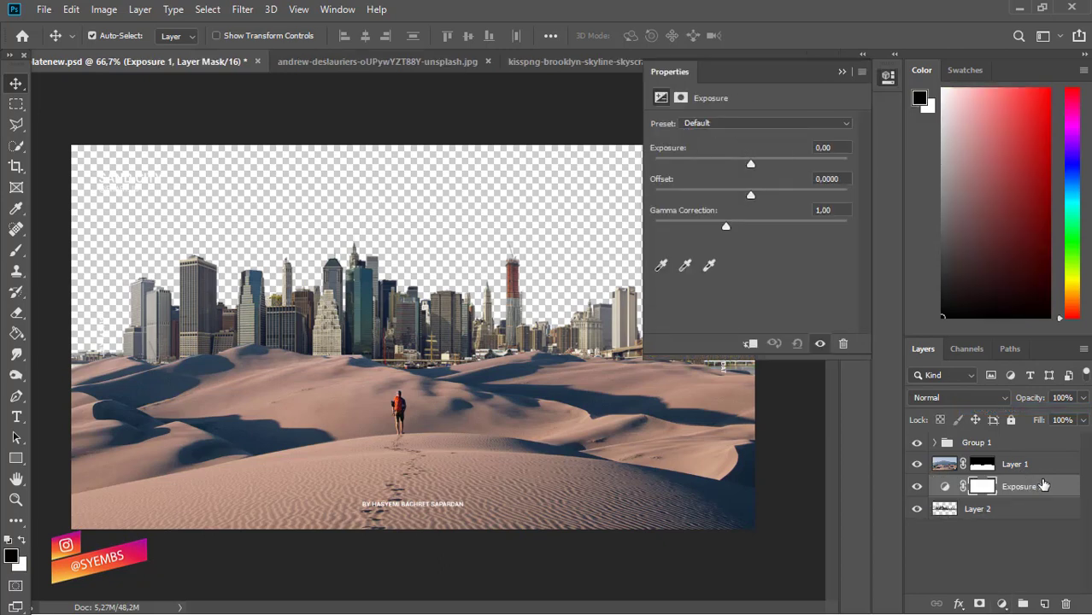
{"action": "right_click", "coordinate": [1040, 483]}
{"action": "left_click", "coordinate": [927, 308]}
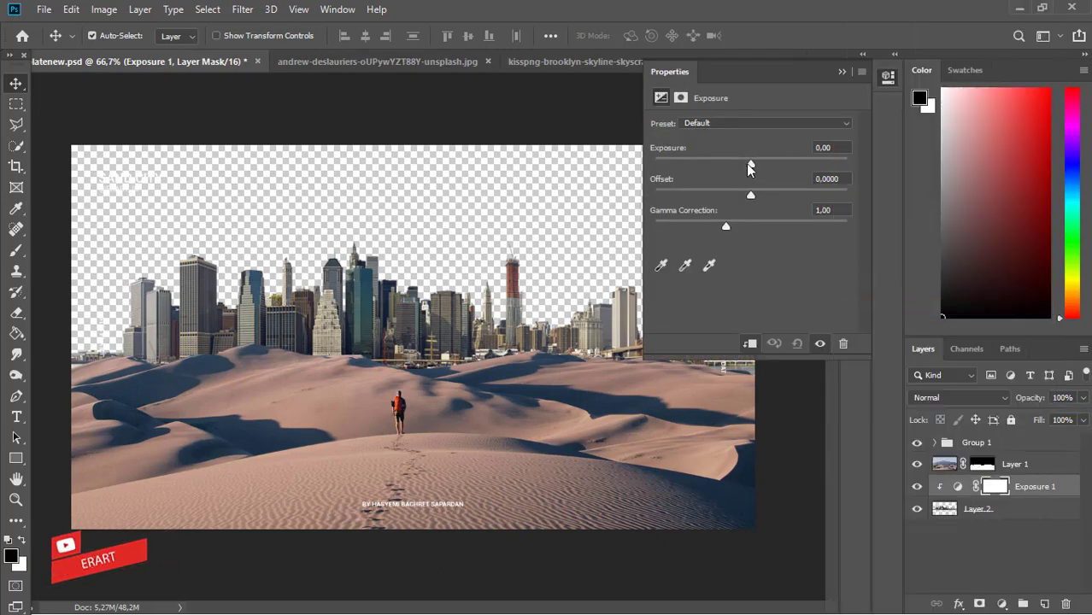
{"action": "mouse_move", "coordinate": [751, 167]}
{"action": "left_mouse_down"}
{"action": "mouse_move", "coordinate": [714, 166]}
{"action": "mouse_move", "coordinate": [744, 162]}
{"action": "left_mouse_up"}
{"action": "mouse_move", "coordinate": [764, 199]}
{"action": "left_mouse_down"}
{"action": "mouse_move", "coordinate": [750, 197]}
{"action": "mouse_move", "coordinate": [732, 228]}
{"action": "left_mouse_up"}
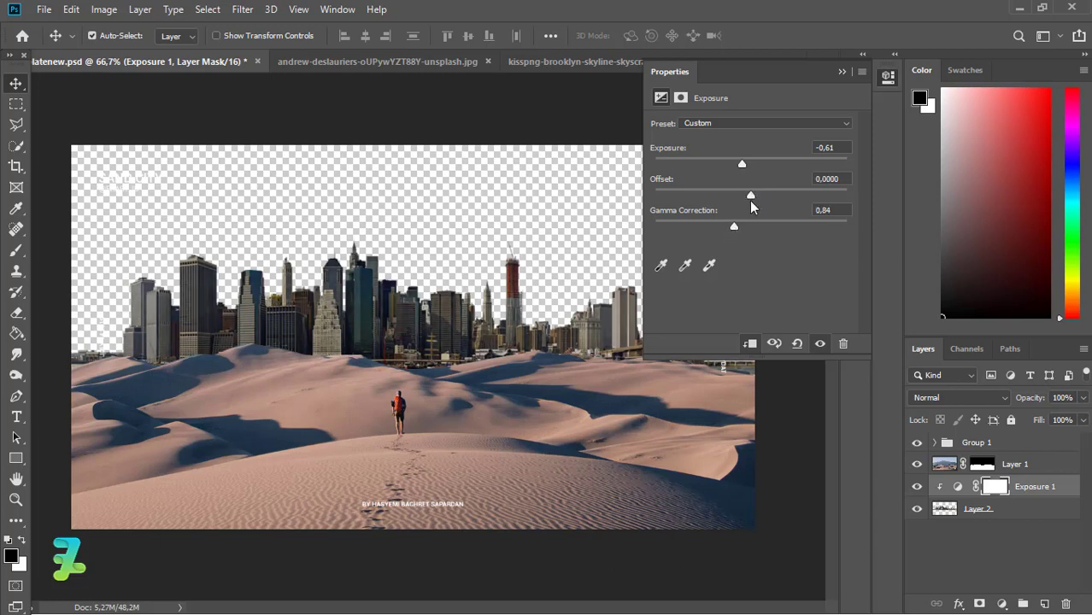
{"action": "left_click", "coordinate": [837, 72]}
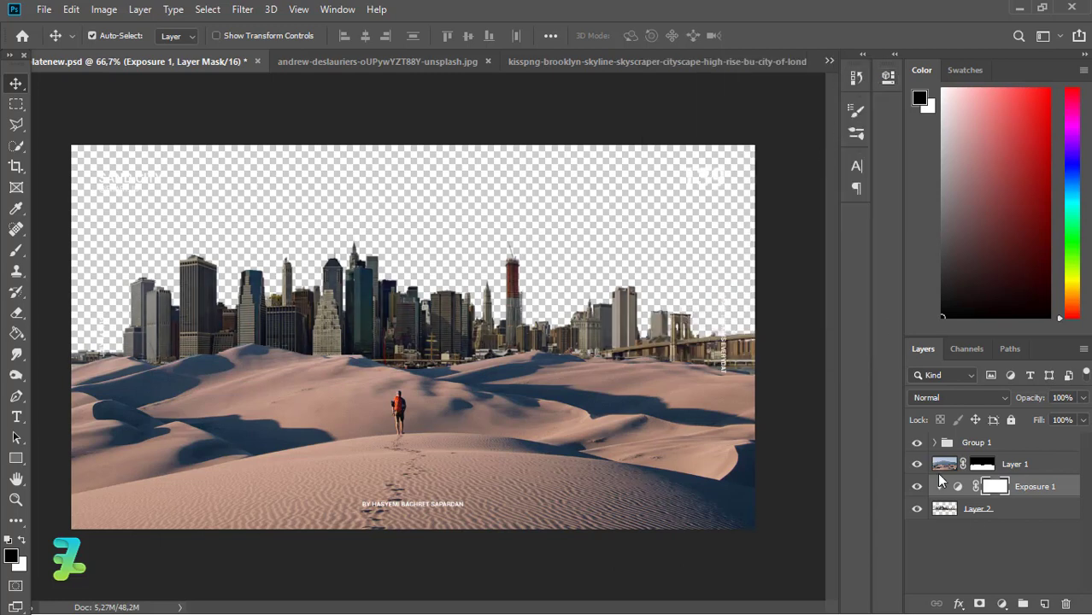
- Add a new Layer 3 and set the foreground colour to cyan #00deff
{"action": "left_click", "coordinate": [1041, 604]}
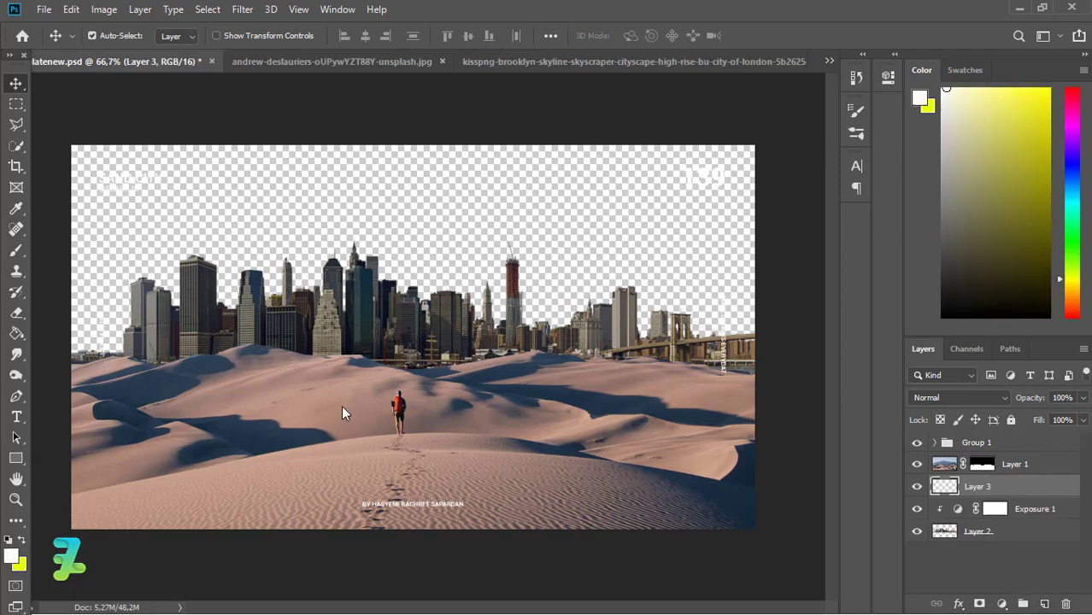
{"action": "left_click", "coordinate": [11, 557]}
{"action": "left_click", "coordinate": [725, 190]}
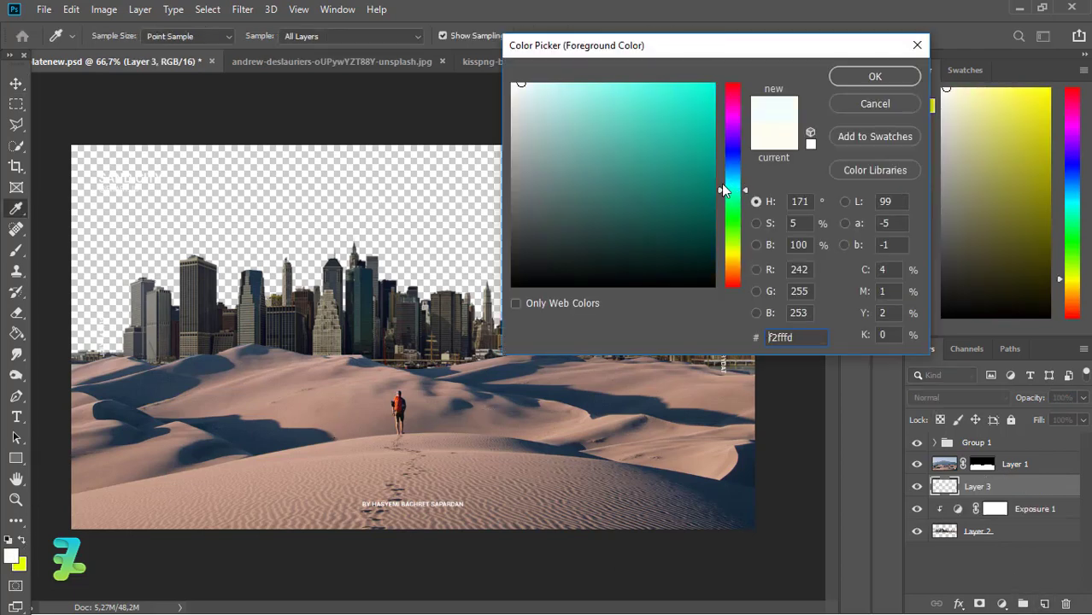
{"action": "left_click_drag", "start_coordinate": [722, 190], "coordinate": [723, 180]}
{"action": "left_click", "coordinate": [713, 84]}
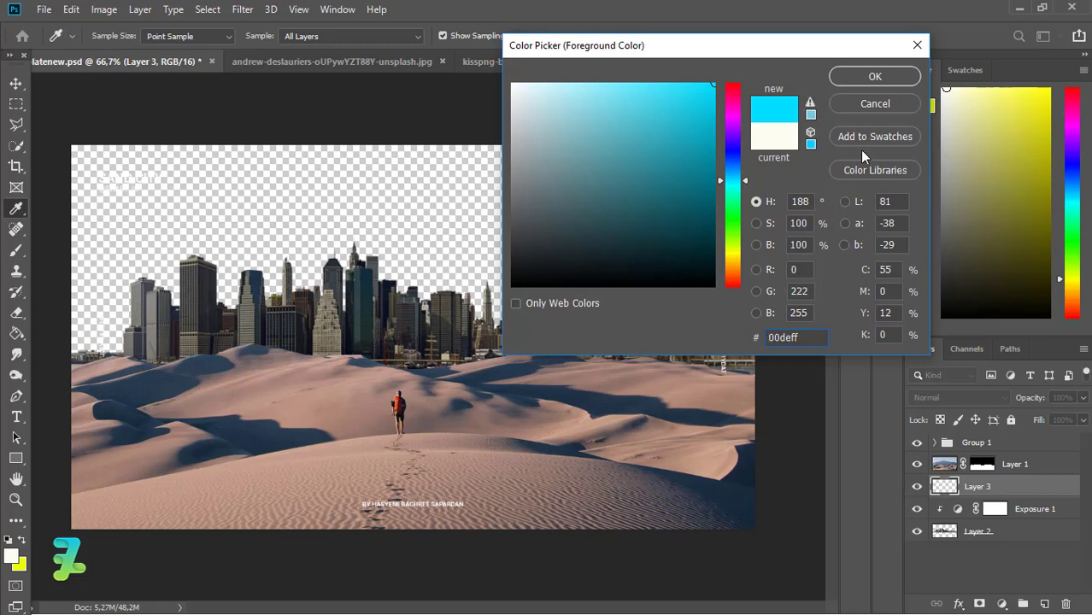
{"action": "left_click", "coordinate": [874, 76]}
- Paint cyan across the whole skyline with a soft brush
{"action": "key", "text": "v"}
{"action": "key", "text": "b"}
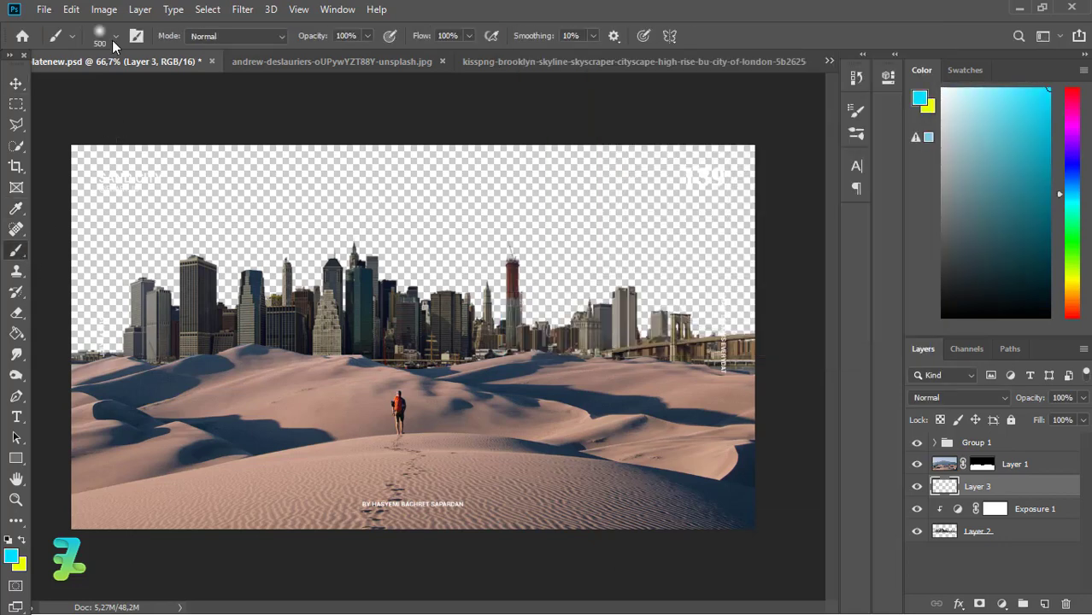
{"action": "left_click", "coordinate": [115, 36]}
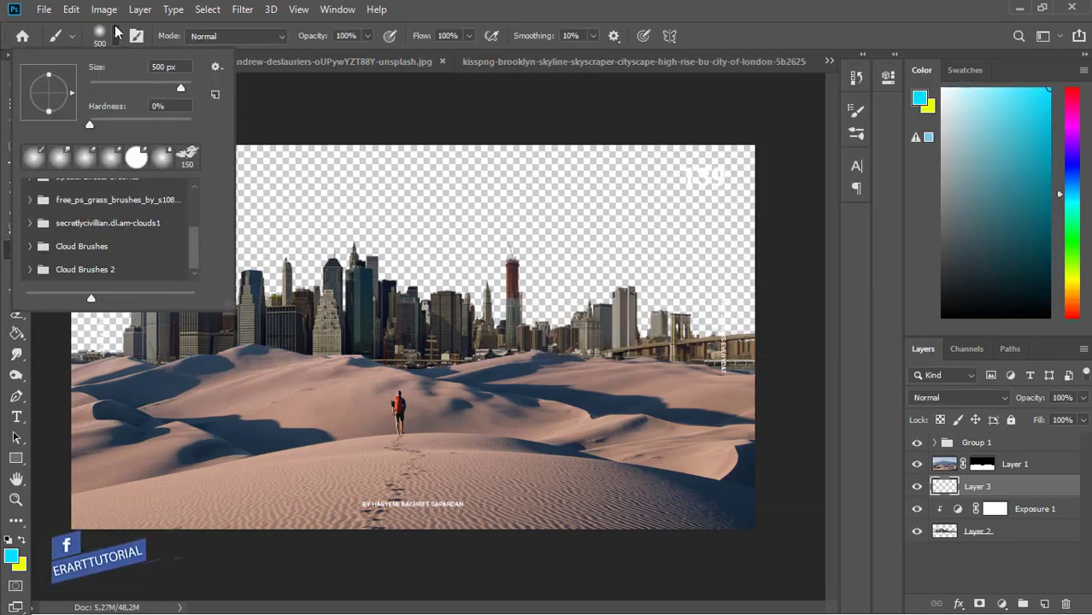
{"action": "key", "text": "Escape"}
{"action": "left_click", "coordinate": [122, 392]}
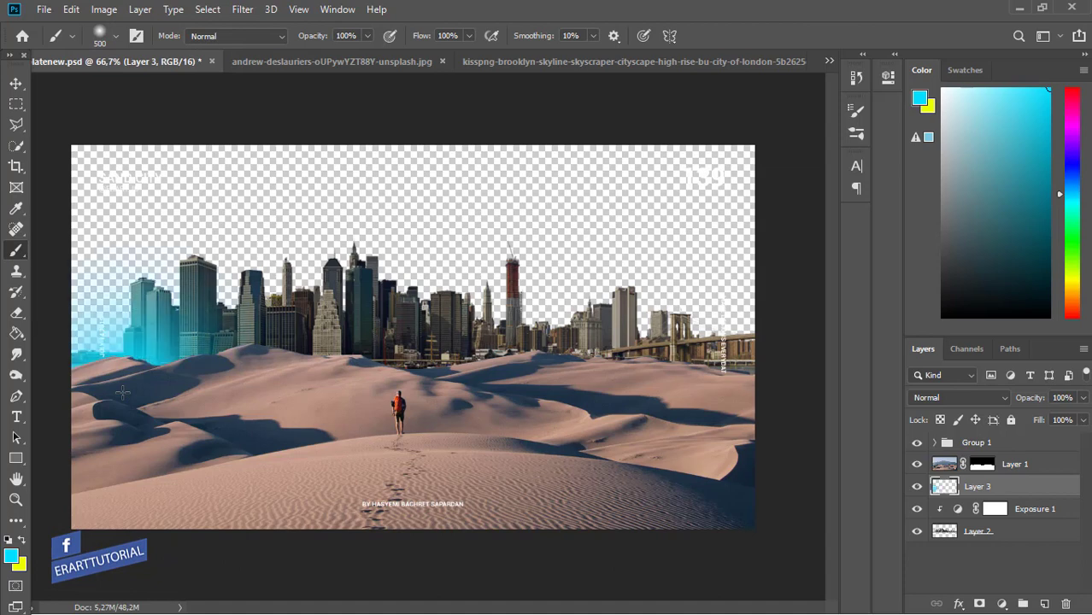
{"action": "left_click_drag", "start_coordinate": [186, 395], "coordinate": [743, 401]}
- Blend the cyan layer as Linear Dodge (Add) at 35% opacity
{"action": "left_click", "coordinate": [945, 400]}
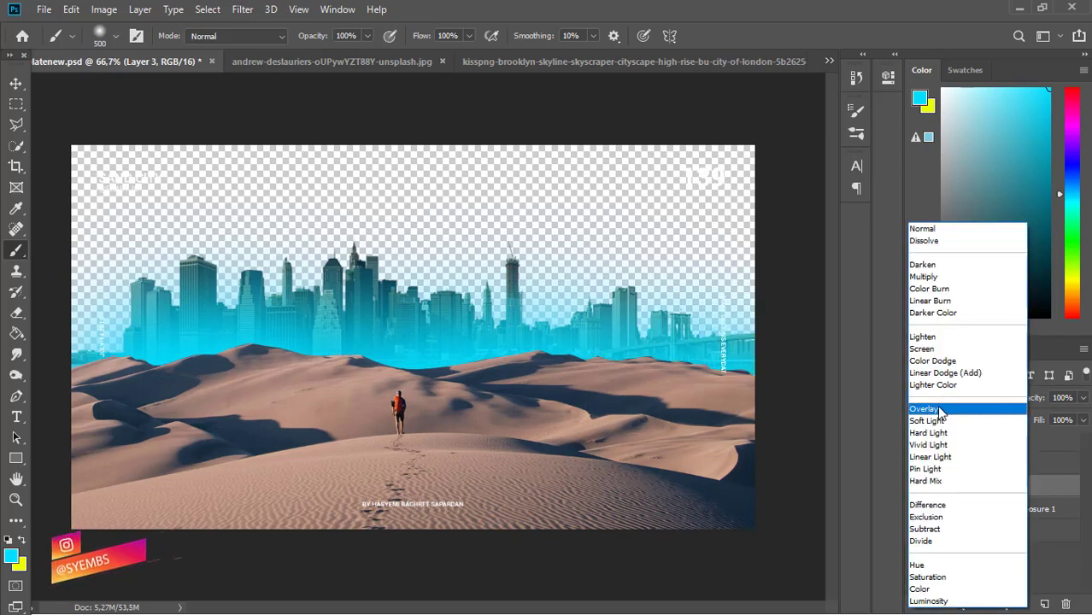
{"action": "left_click", "coordinate": [940, 411]}
{"action": "left_click", "coordinate": [939, 399]}
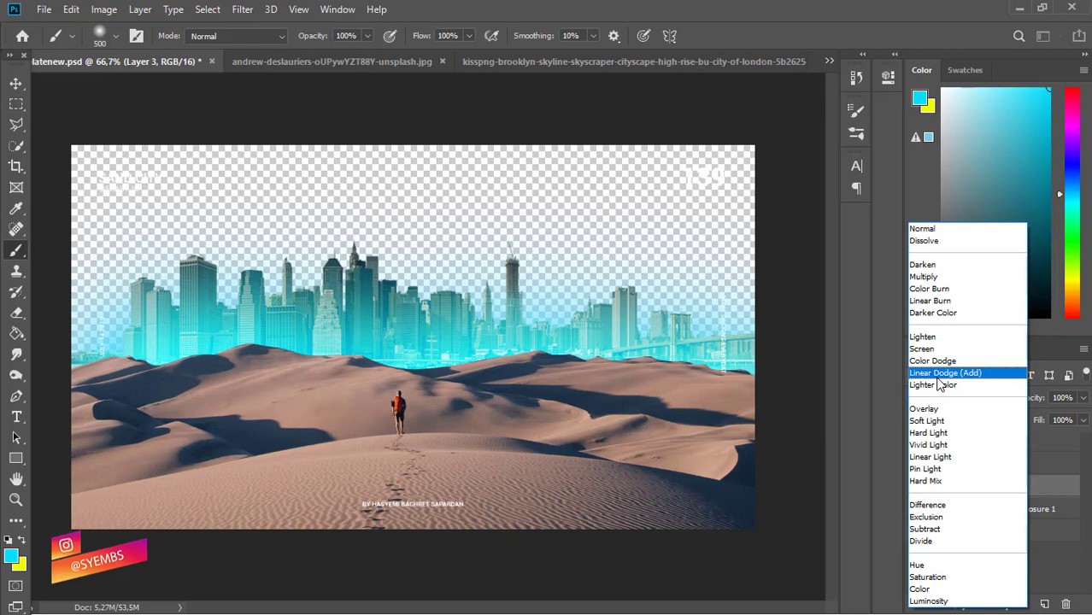
{"action": "left_click", "coordinate": [943, 373]}
{"action": "left_click", "coordinate": [1082, 397]}
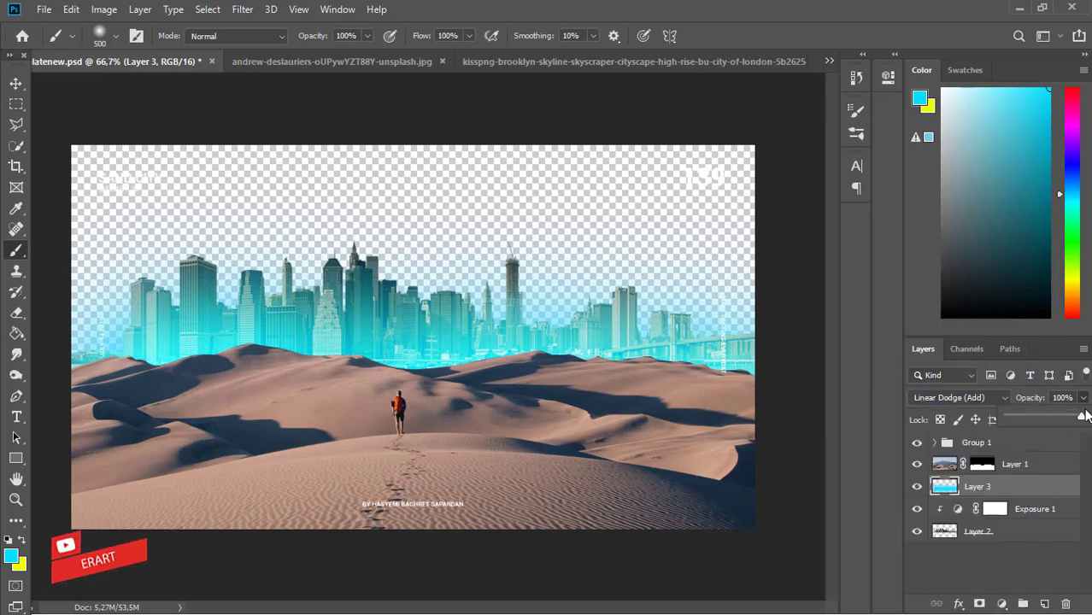
{"action": "left_click_drag", "start_coordinate": [1055, 418], "coordinate": [1033, 422]}
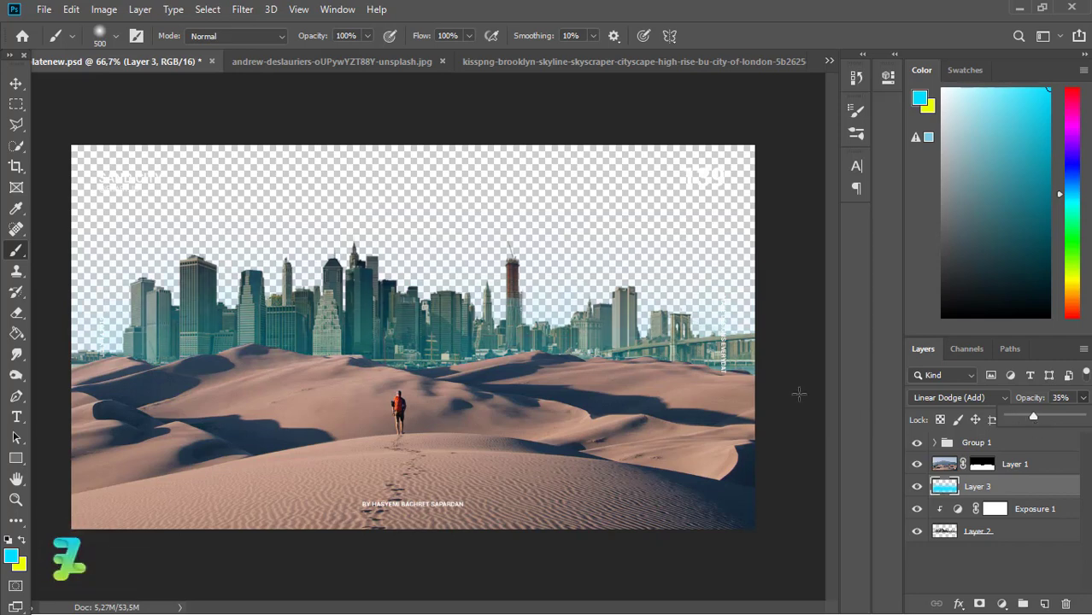
{"action": "left_click", "coordinate": [16, 83]}
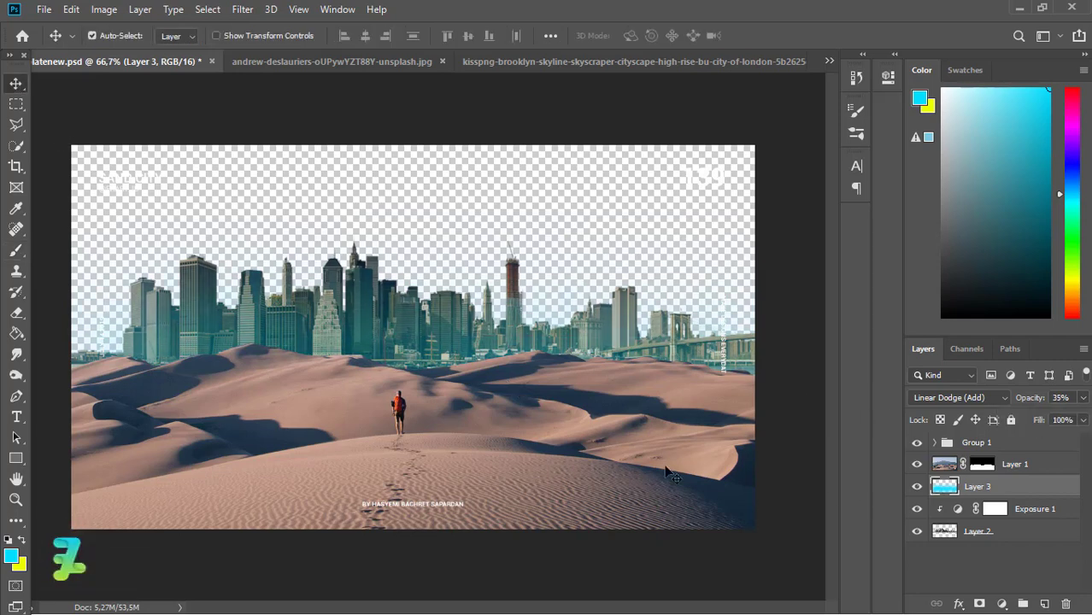
- Float the red clouds photo and drag it into the Sand City poster, accepting the depth conversion
{"action": "left_click", "coordinate": [321, 57]}
{"action": "left_click", "coordinate": [336, 10]}
{"action": "left_click", "coordinate": [474, 536]}
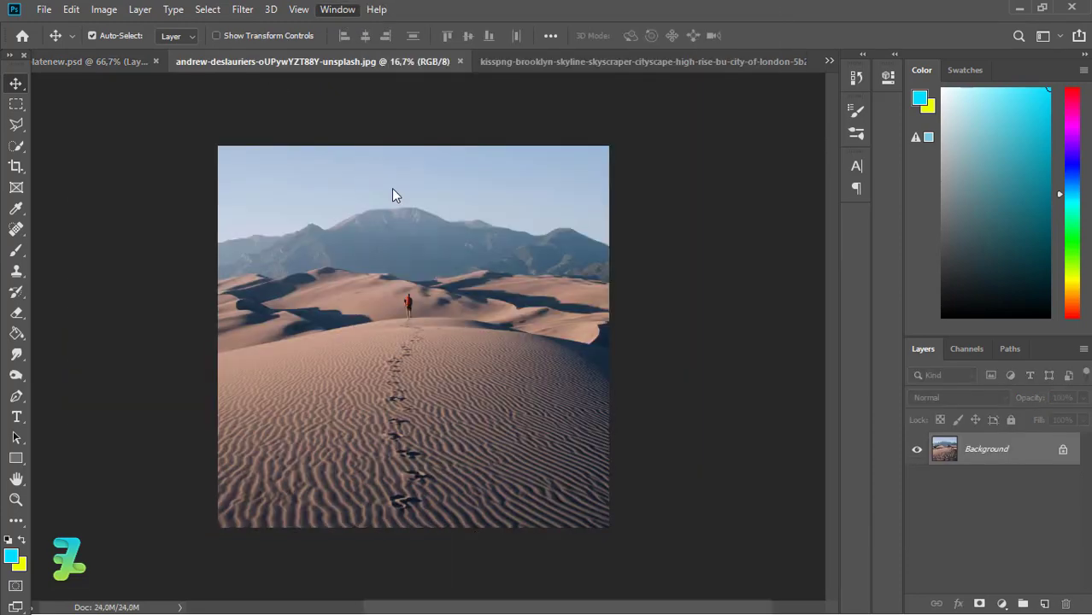
{"action": "left_click", "coordinate": [299, 57]}
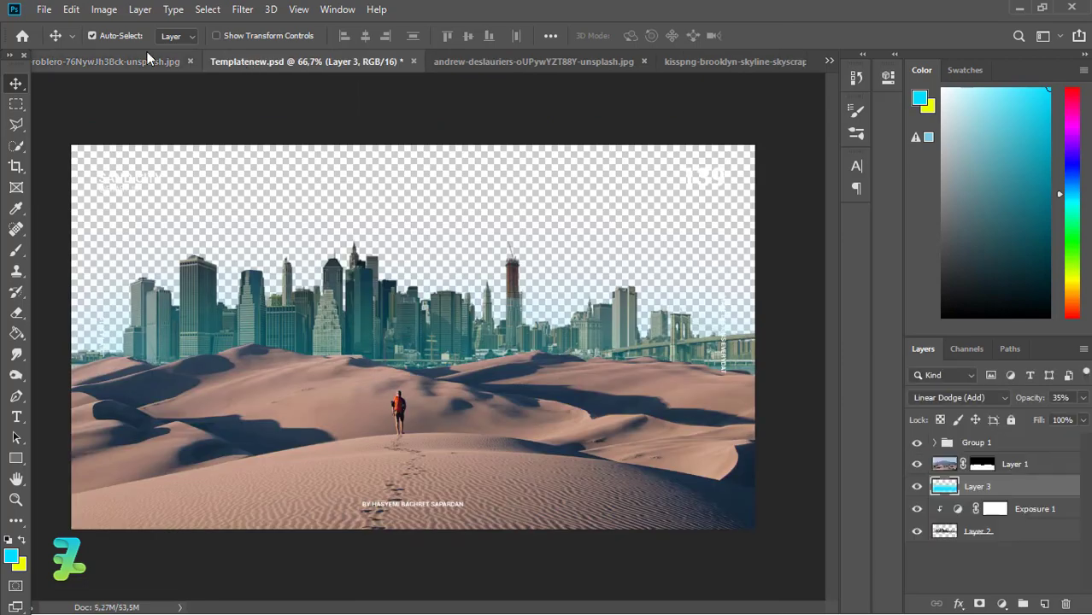
{"action": "right_click", "coordinate": [144, 54]}
{"action": "left_click", "coordinate": [196, 117]}
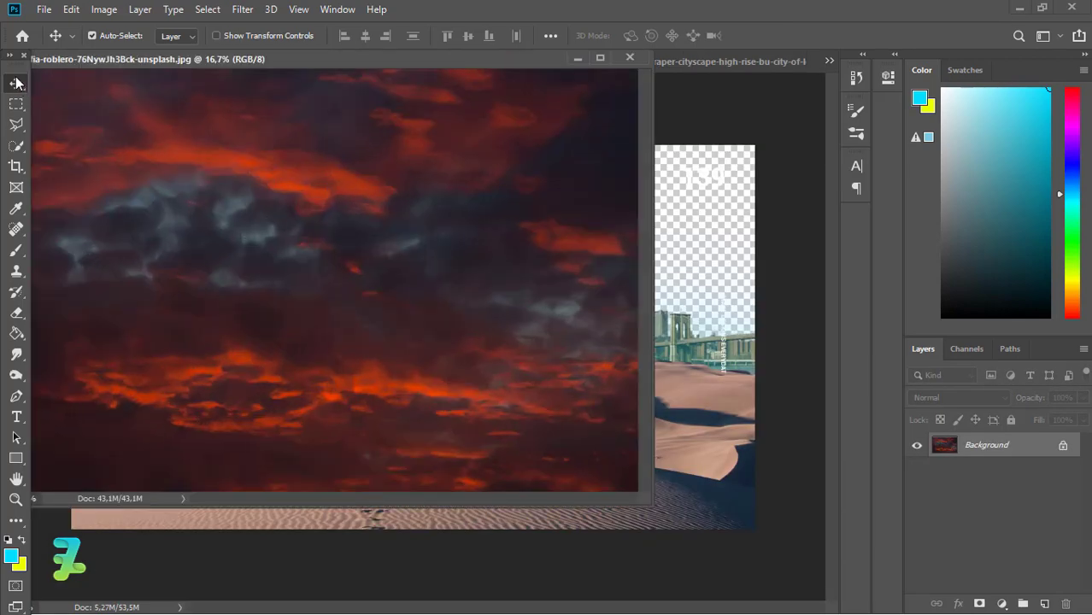
{"action": "left_click_drag", "start_coordinate": [396, 383], "coordinate": [701, 288]}
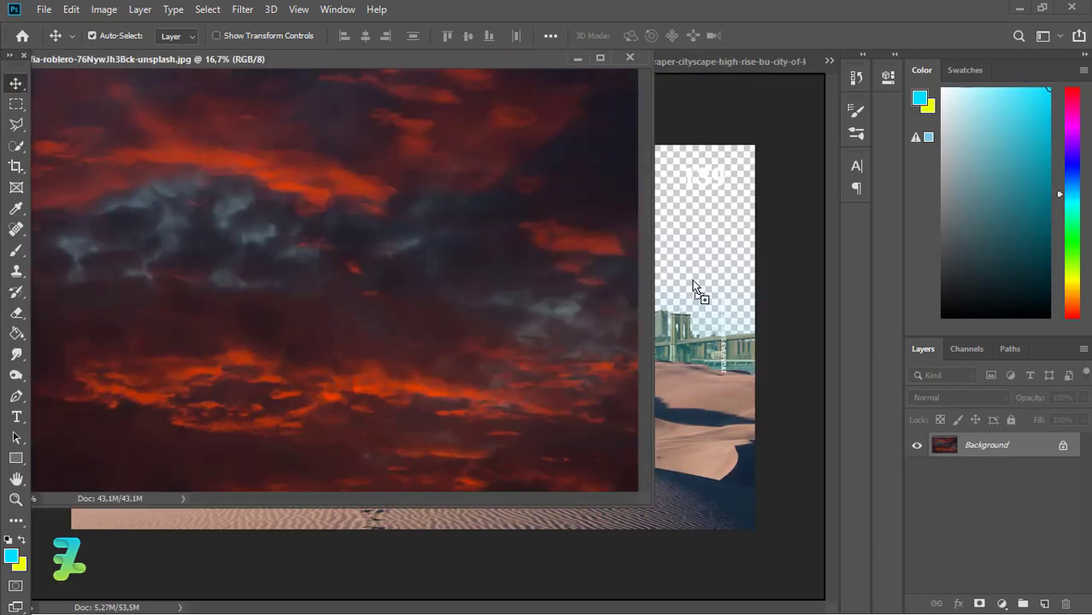
{"action": "left_click", "coordinate": [521, 250]}
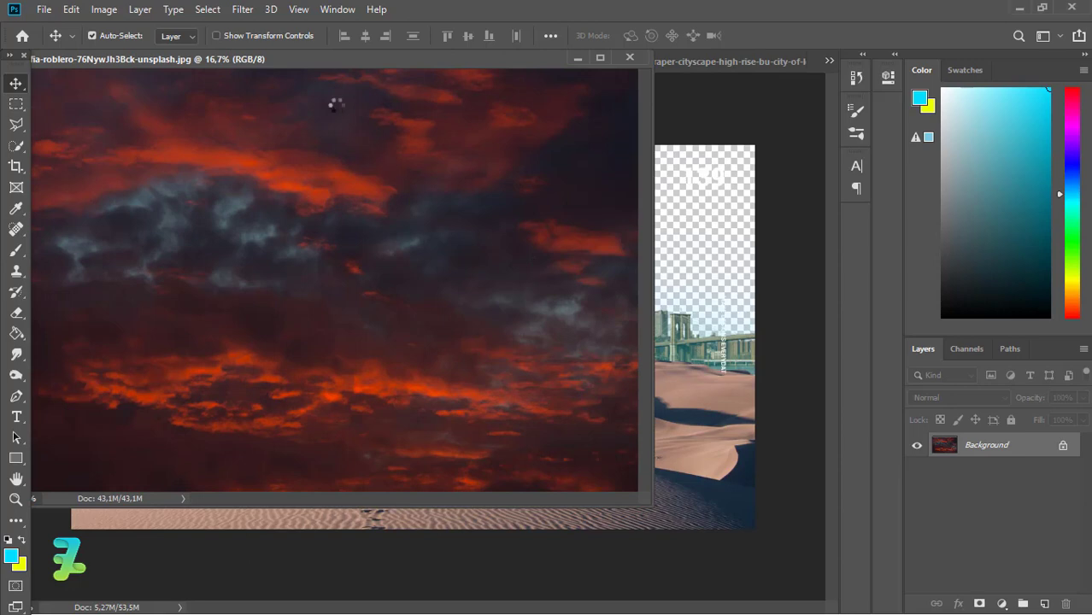
{"action": "left_click_drag", "start_coordinate": [204, 58], "coordinate": [449, 67]}
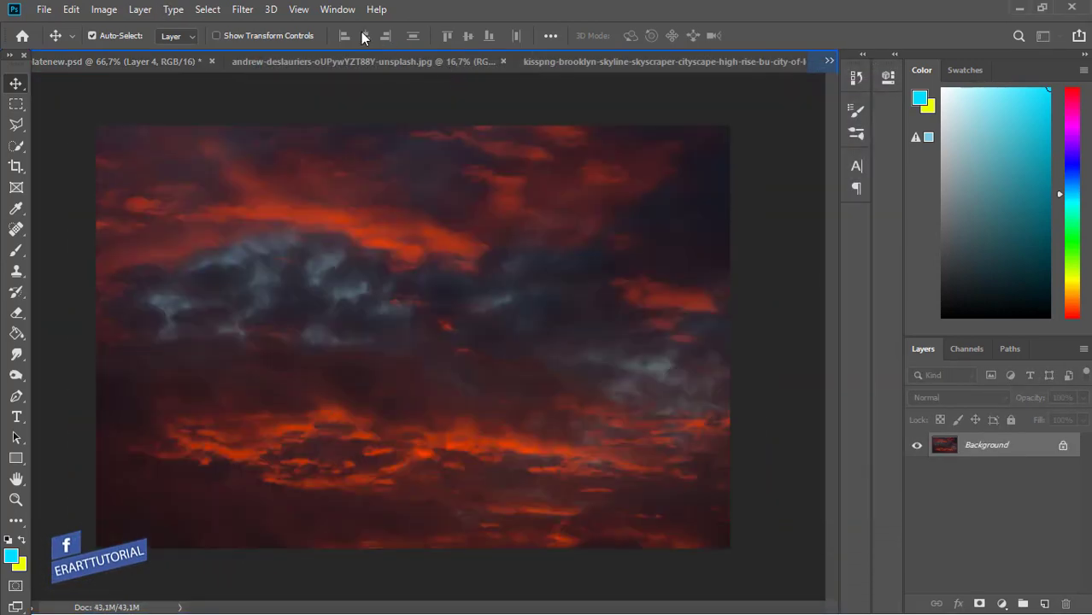
- Return to the poster and move sky Layer 4 to the bottom of the layer stack
{"action": "left_click", "coordinate": [338, 8]}
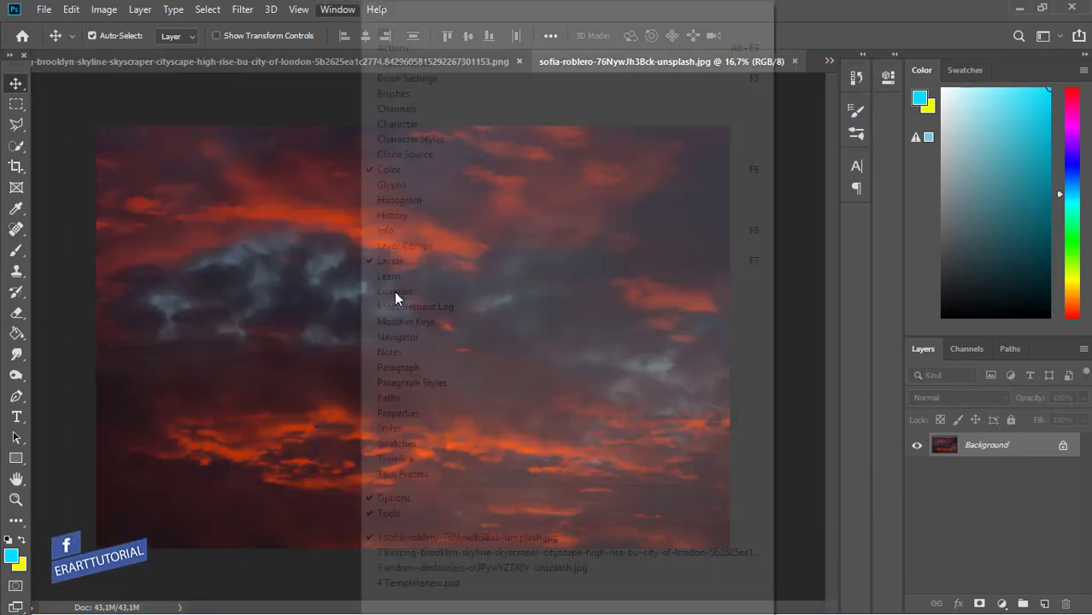
{"action": "left_click", "coordinate": [374, 581]}
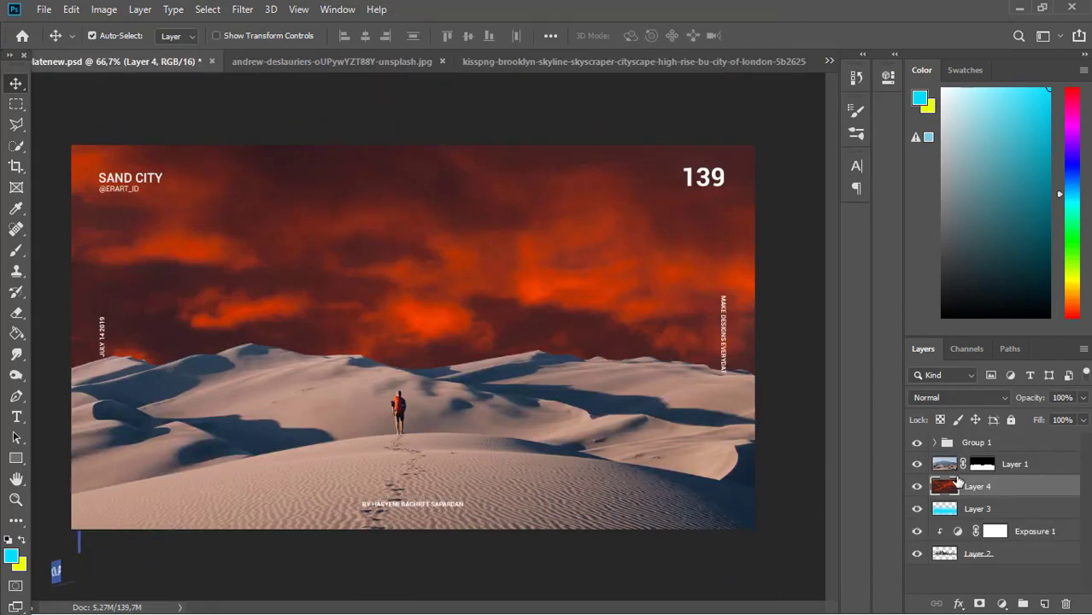
{"action": "left_click_drag", "start_coordinate": [955, 485], "coordinate": [961, 555]}
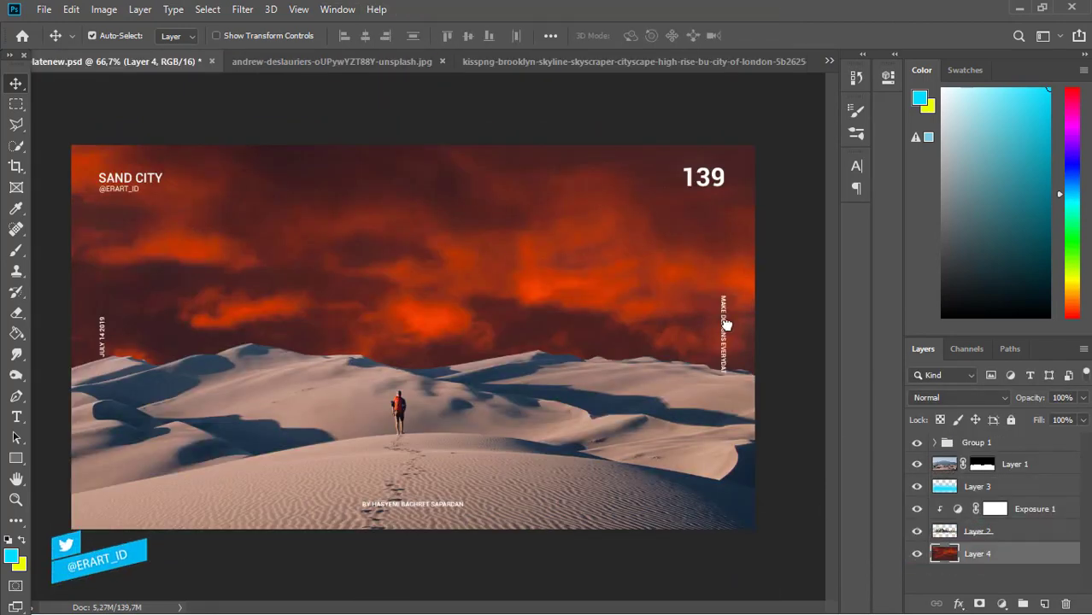
{"action": "left_click_drag", "start_coordinate": [725, 299], "coordinate": [725, 324]}
{"action": "key", "text": "ctrl+minus"}
{"action": "key", "text": "ctrl+minus"}
- Scale the red sky Layer 4 to 27.58% and position its clouds above the skyline
{"action": "key", "text": "ctrl+minus"}
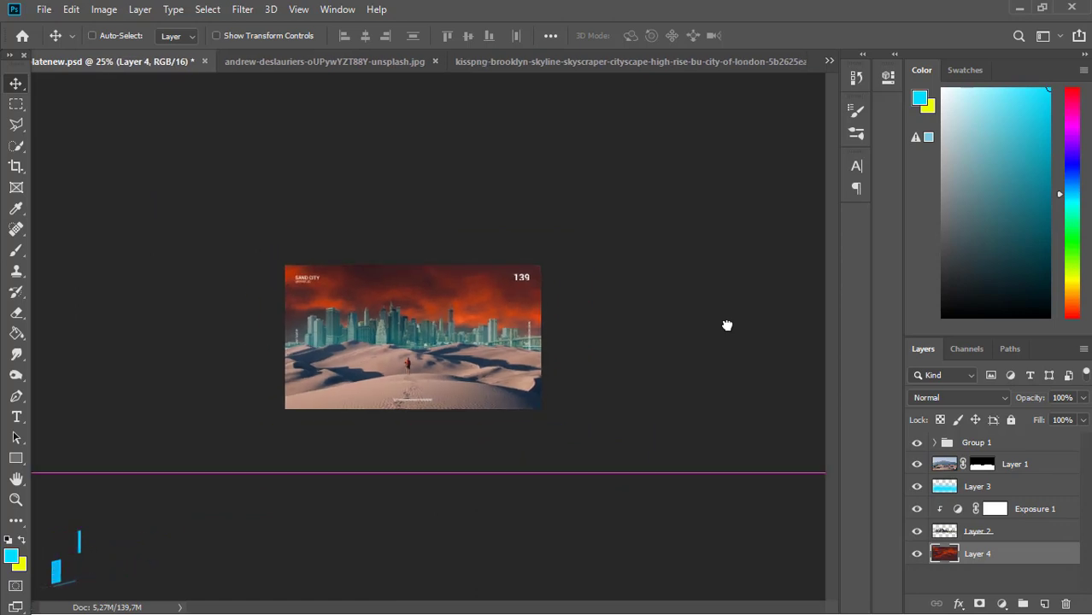
{"action": "key", "text": "ctrl+t"}
{"action": "key", "text": "ctrl+minus"}
{"action": "key", "text": "ctrl+minus"}
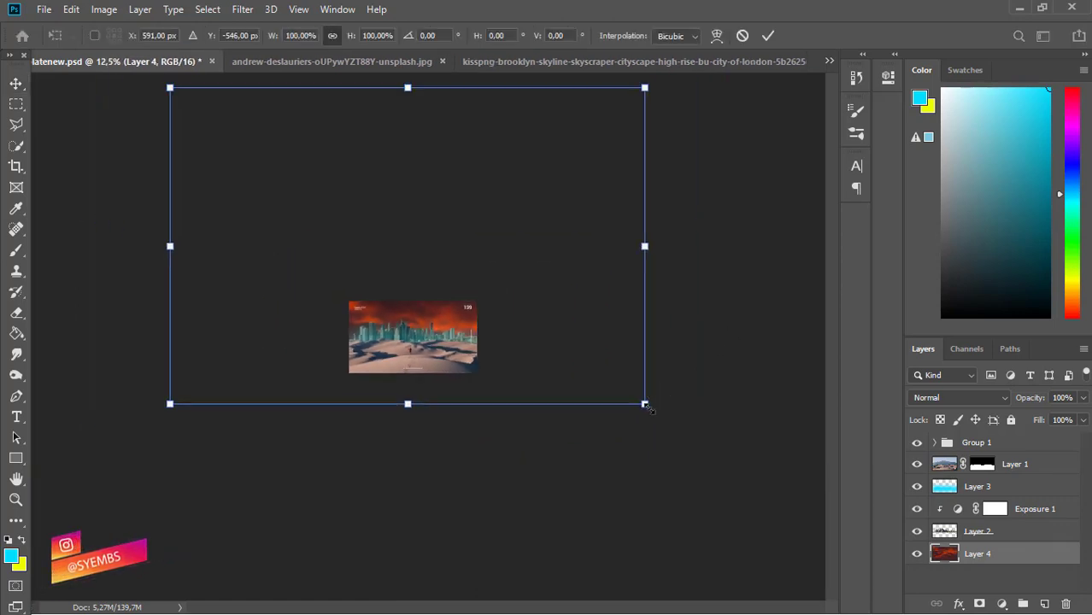
{"action": "left_click_drag", "start_coordinate": [644, 405], "coordinate": [479, 293]}
{"action": "left_click_drag", "start_coordinate": [431, 254], "coordinate": [436, 338]}
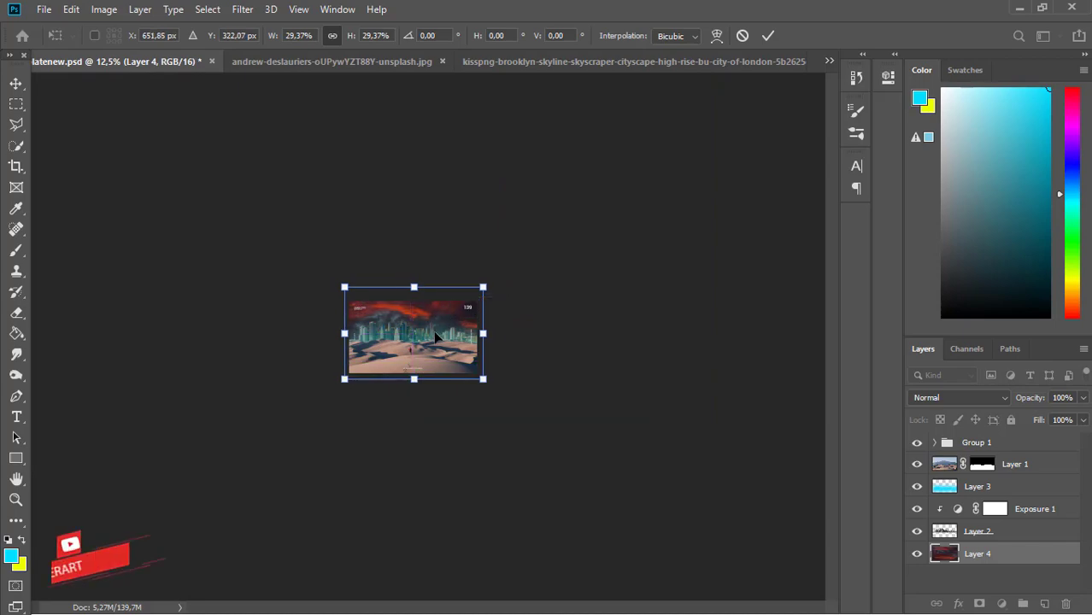
{"action": "key", "text": "ctrl+plus"}
{"action": "key", "text": "ctrl+plus"}
{"action": "key", "text": "ctrl+plus"}
{"action": "key", "text": "ctrl+plus"}
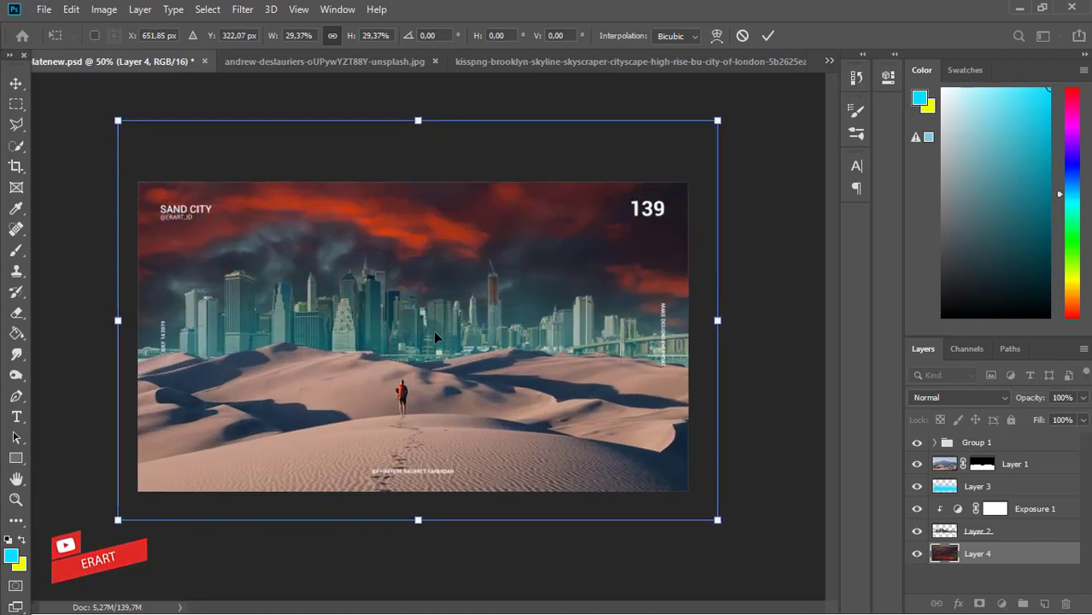
{"action": "key", "text": "ctrl+plus"}
{"action": "left_click_drag", "start_coordinate": [783, 556], "coordinate": [762, 542]}
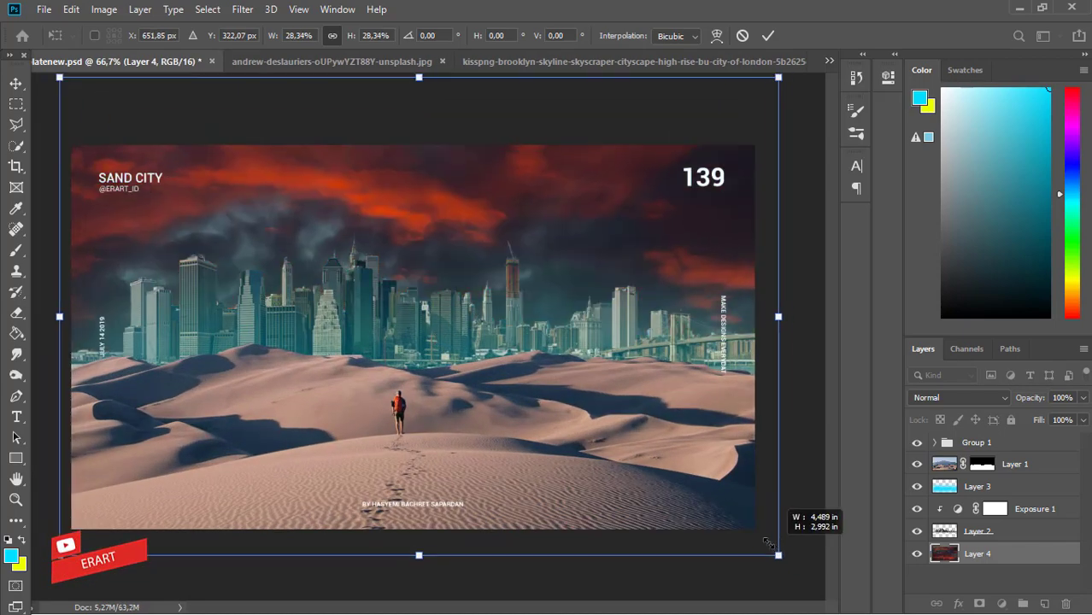
{"action": "mouse_move", "coordinate": [611, 397]}
{"action": "left_mouse_down"}
{"action": "mouse_move", "coordinate": [609, 193]}
{"action": "mouse_move", "coordinate": [614, 276]}
{"action": "left_mouse_up"}
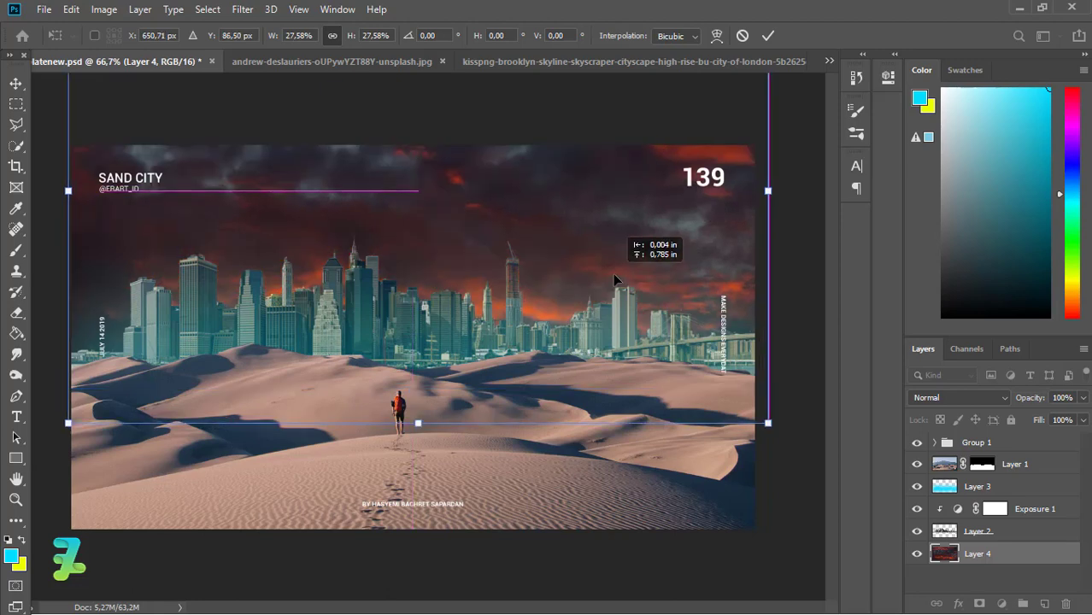
{"action": "mouse_move", "coordinate": [602, 441]}
{"action": "left_mouse_down"}
{"action": "mouse_move", "coordinate": [598, 496]}
{"action": "mouse_move", "coordinate": [615, 453]}
{"action": "mouse_move", "coordinate": [603, 449]}
{"action": "left_mouse_up"}
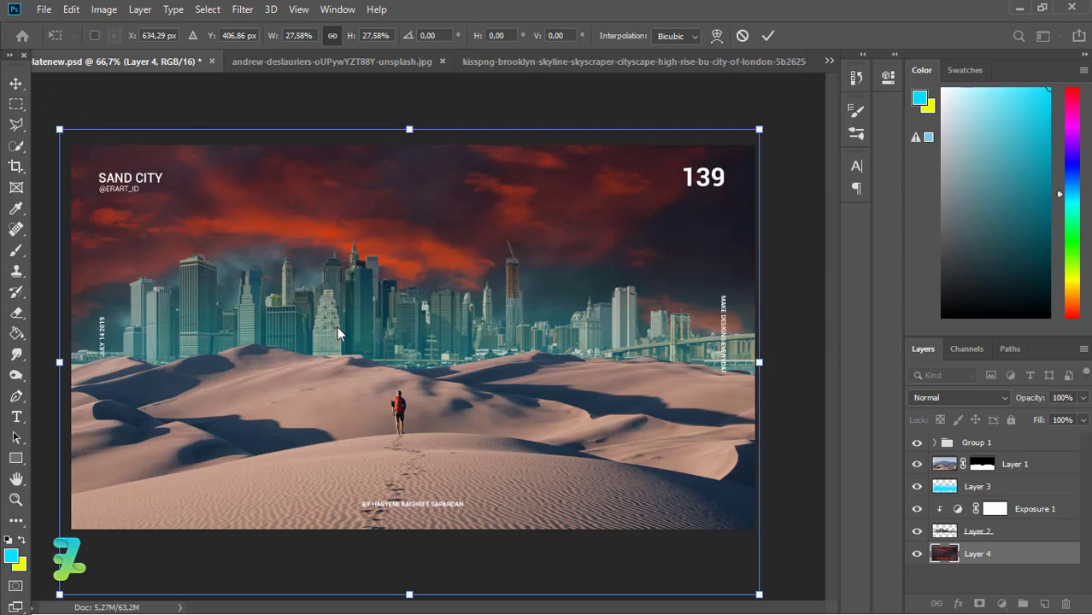
{"action": "key", "text": "Return"}
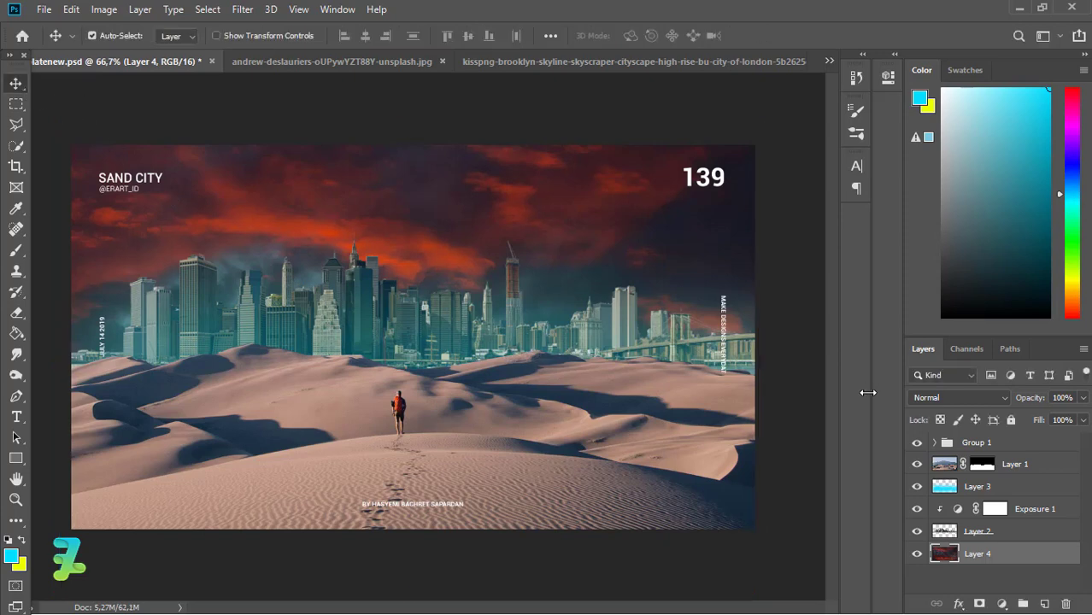
- Add a new Layer 5 above Exposure 1 and clip it to the skyline
{"action": "left_click", "coordinate": [937, 488]}
{"action": "left_click", "coordinate": [962, 518]}
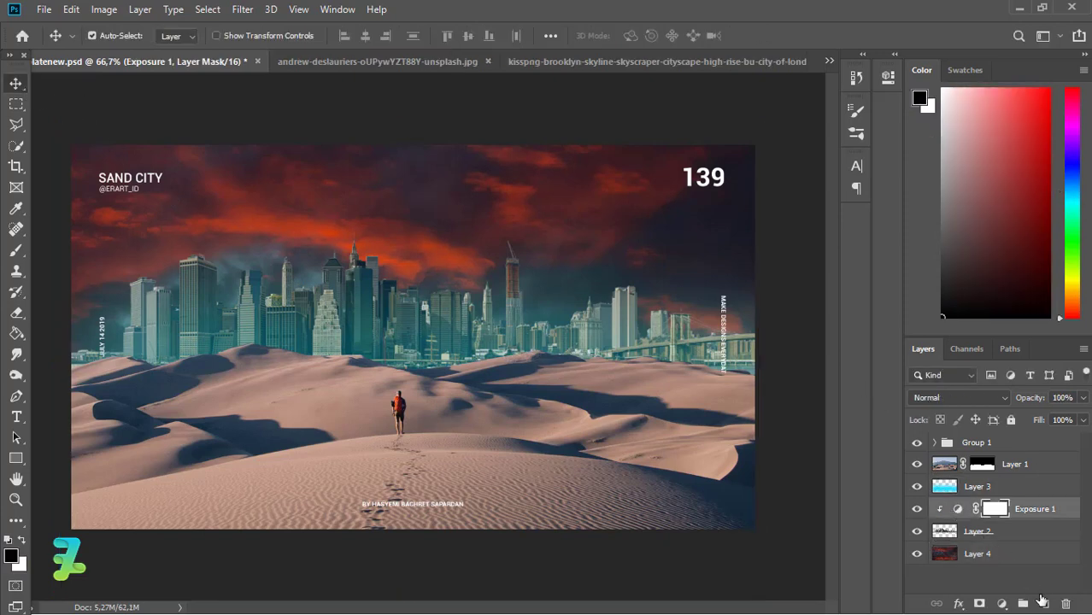
{"action": "left_click", "coordinate": [1043, 604]}
{"action": "right_click", "coordinate": [1039, 509]}
{"action": "left_click", "coordinate": [895, 311]}
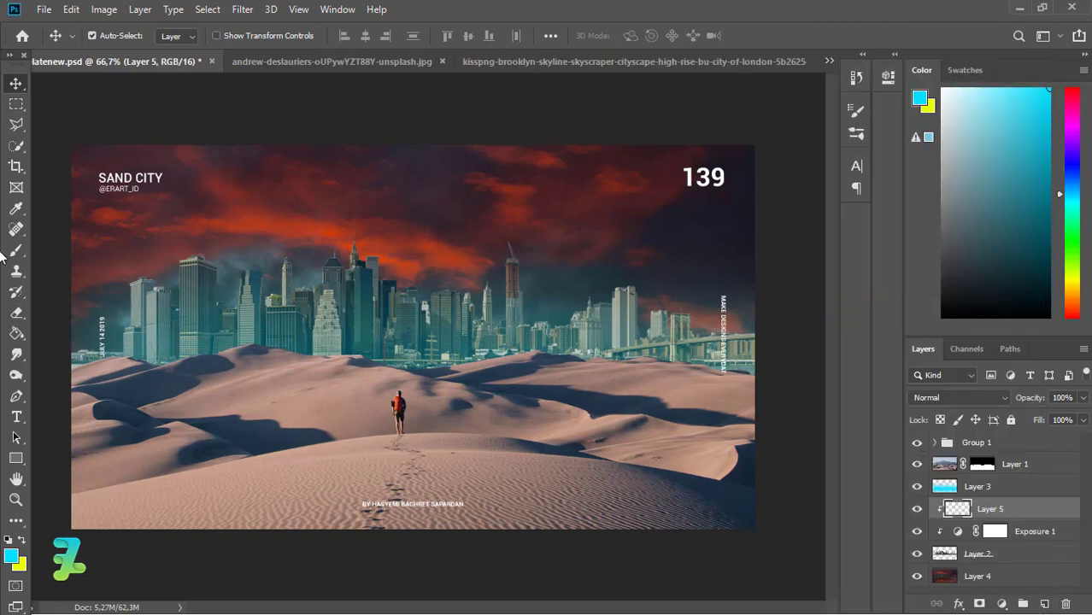
- Paint near-black over the skyline's hazy right side on Layer 5
{"action": "left_click", "coordinate": [11, 556]}
{"action": "left_click", "coordinate": [358, 353]}
{"action": "left_click", "coordinate": [511, 284]}
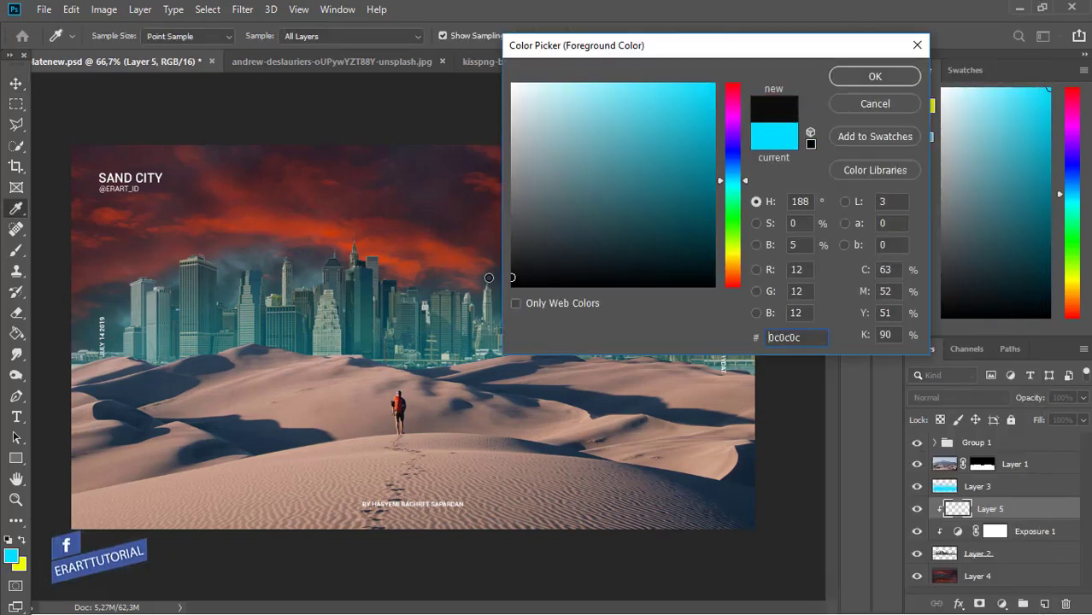
{"action": "left_click", "coordinate": [874, 76]}
{"action": "key", "text": "v"}
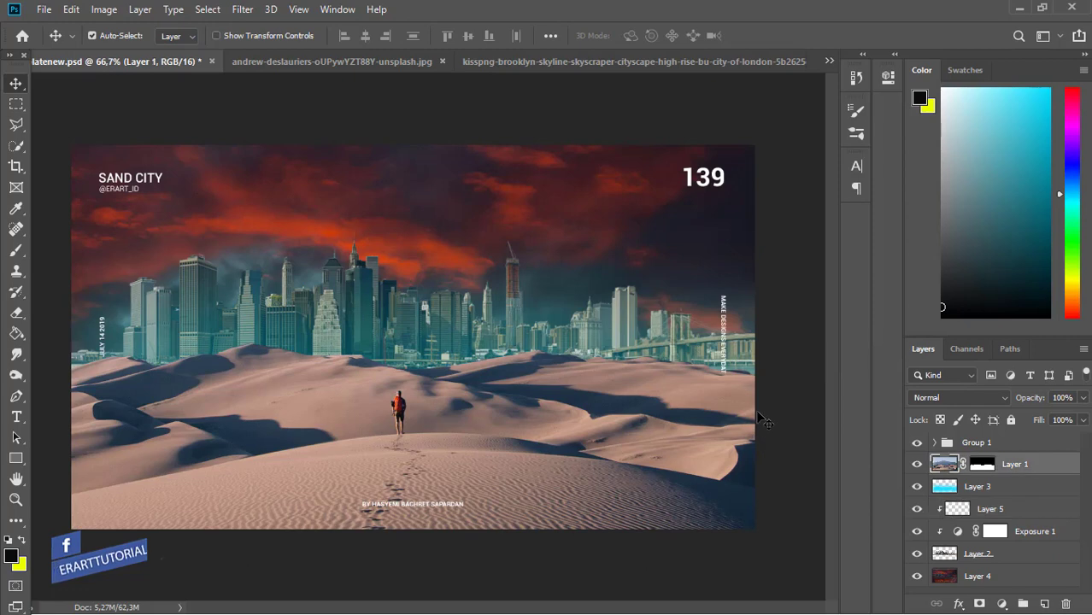
{"action": "key", "text": "b"}
{"action": "mouse_move", "coordinate": [603, 328]}
{"action": "left_mouse_down"}
{"action": "mouse_move", "coordinate": [751, 414]}
{"action": "mouse_move", "coordinate": [445, 435]}
{"action": "mouse_move", "coordinate": [163, 425]}
{"action": "mouse_move", "coordinate": [52, 393]}
{"action": "mouse_move", "coordinate": [216, 416]}
{"action": "left_mouse_up"}
{"action": "left_click", "coordinate": [783, 387]}
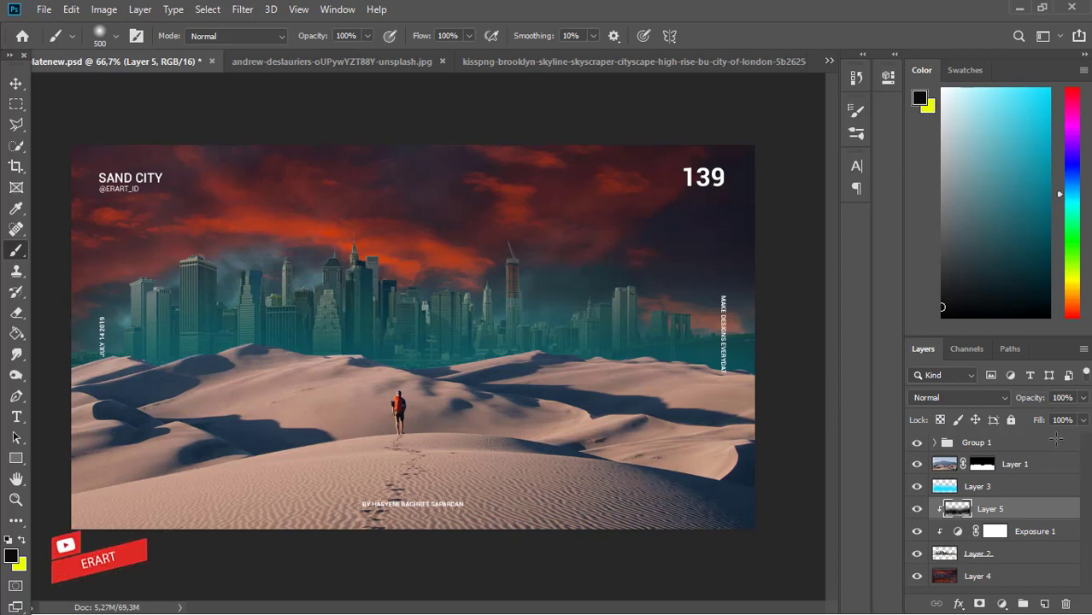
- Set Layer 5 to 80% opacity, dim glow Layer 3 to 13%, and add Layer 6
{"action": "left_click", "coordinate": [1083, 398]}
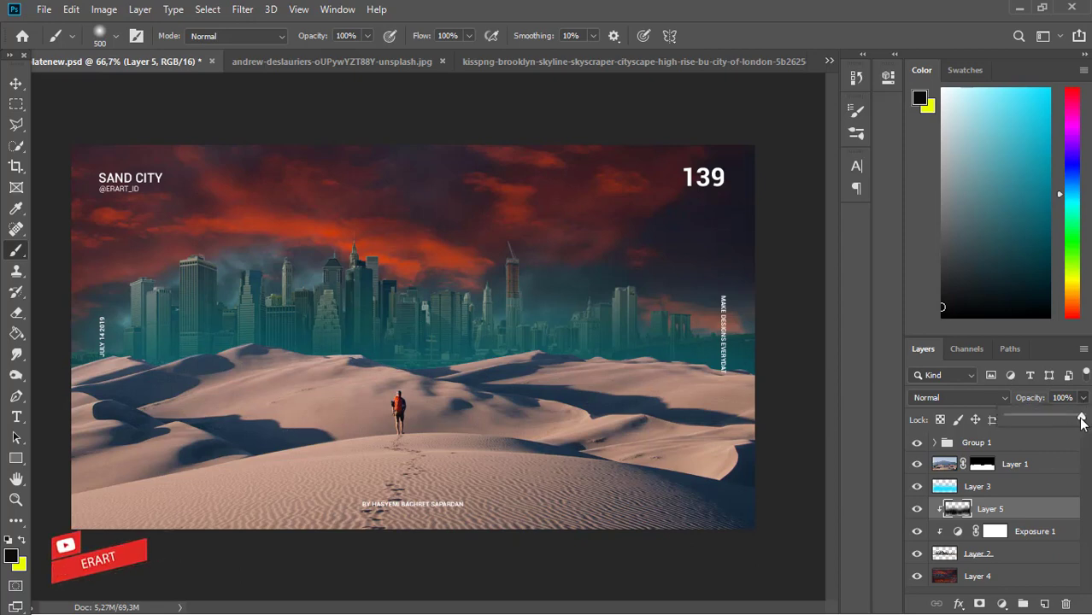
{"action": "left_click_drag", "start_coordinate": [1082, 422], "coordinate": [1051, 418]}
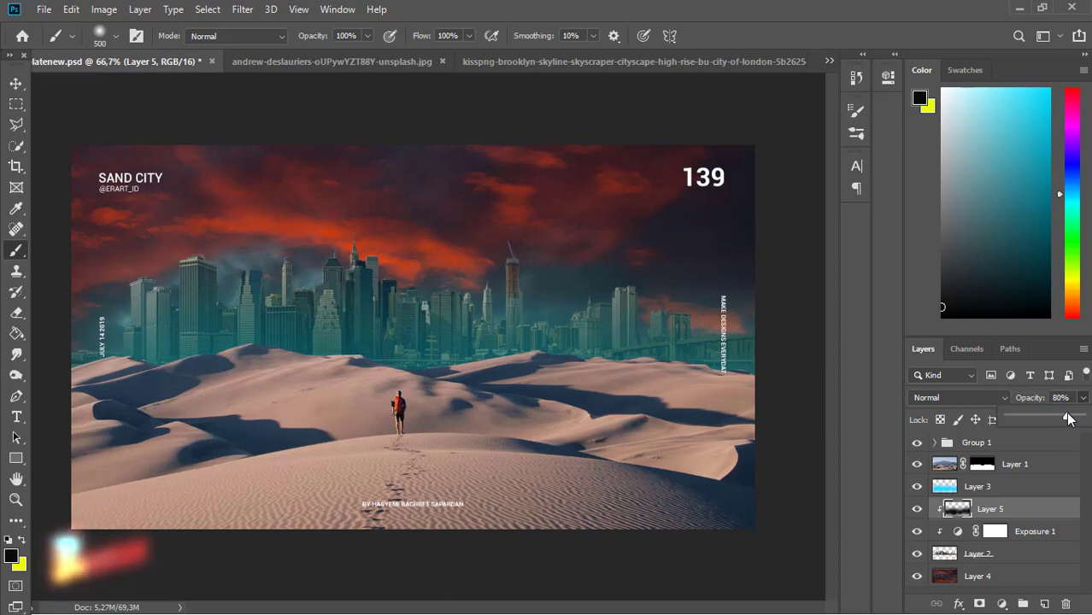
{"action": "left_click", "coordinate": [943, 492]}
{"action": "left_click", "coordinate": [943, 487]}
{"action": "left_click", "coordinate": [1083, 398]}
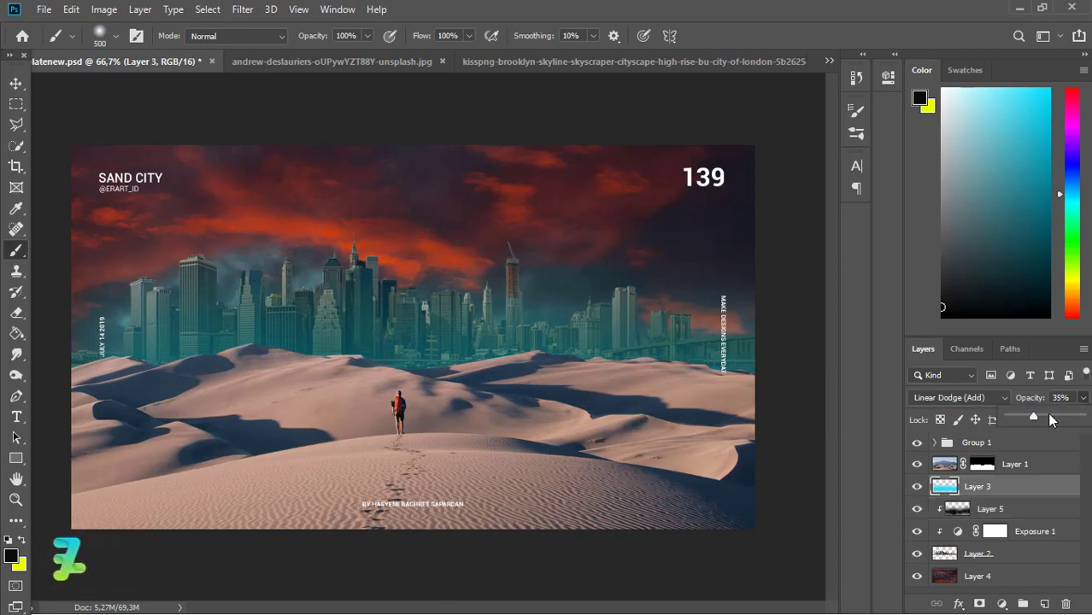
{"action": "left_click_drag", "start_coordinate": [1021, 419], "coordinate": [1020, 417]}
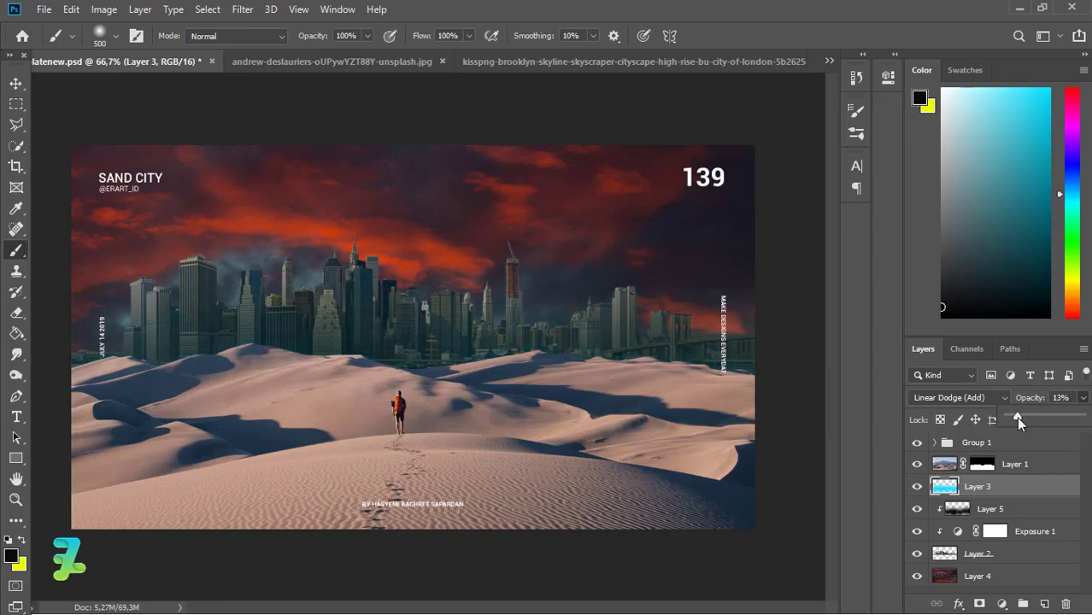
{"action": "left_click", "coordinate": [1044, 604]}
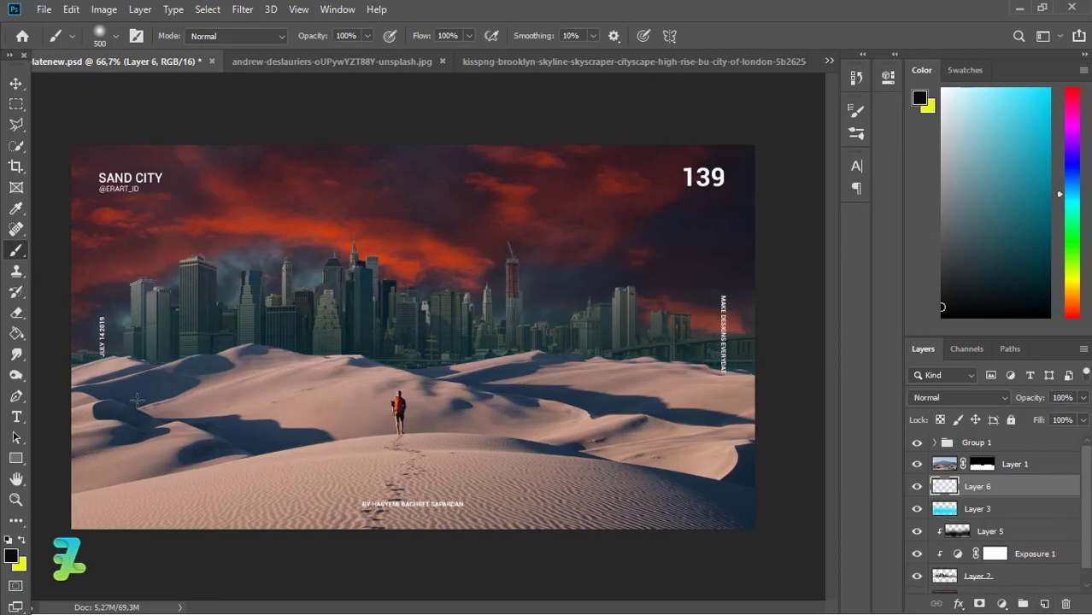
{"action": "left_click", "coordinate": [11, 556]}
- Paint a cyan #00deff glow along the base of the city buildings on Layer 6
{"action": "type", "text": "00deff"}
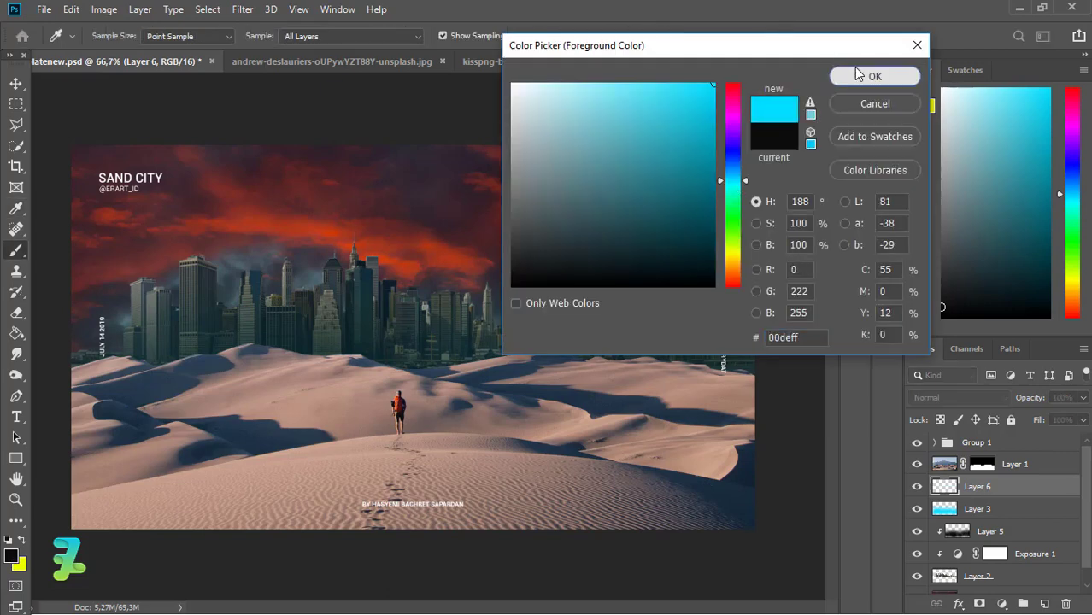
{"action": "left_click", "coordinate": [857, 74]}
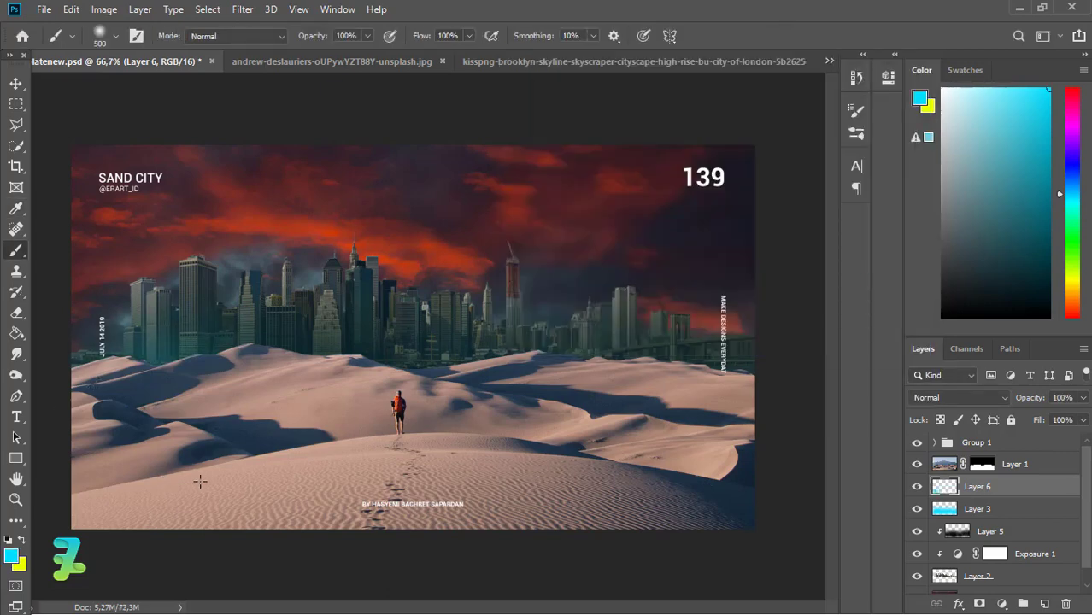
{"action": "left_click", "coordinate": [293, 453]}
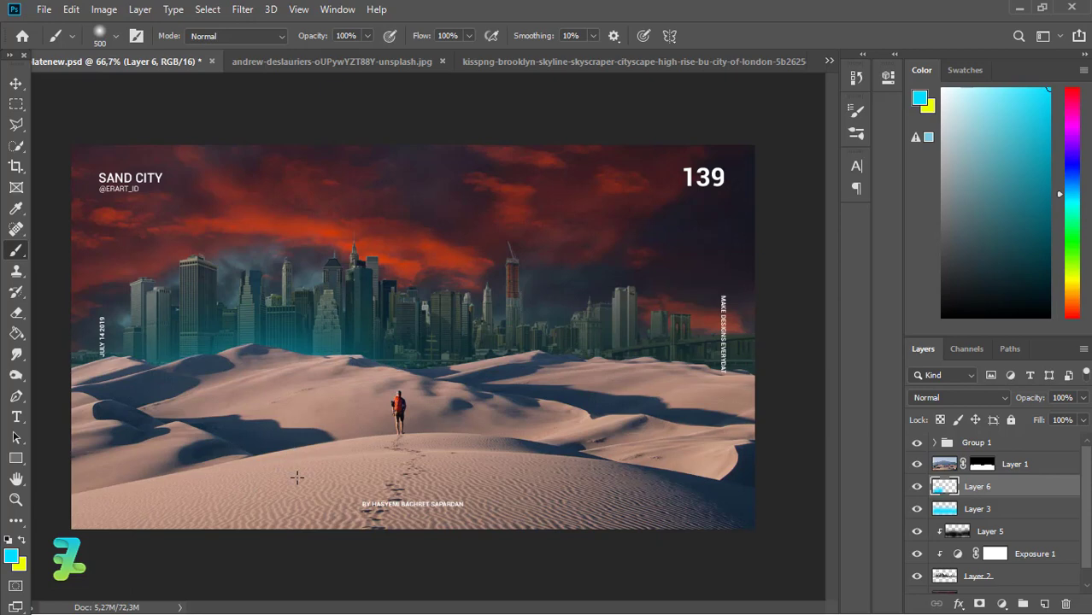
{"action": "left_click_drag", "start_coordinate": [297, 477], "coordinate": [547, 498]}
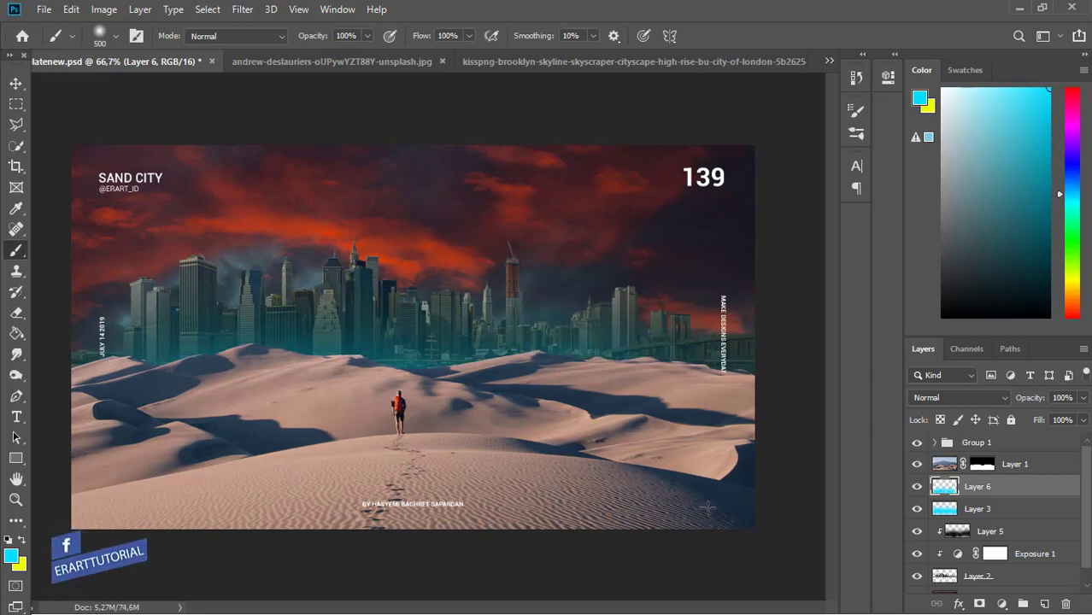
- Fade Layer 6 to 71% opacity, then select Layer 1 and list the adjustment layers
{"action": "left_click", "coordinate": [1082, 397]}
{"action": "left_click_drag", "start_coordinate": [1083, 416], "coordinate": [1065, 419]}
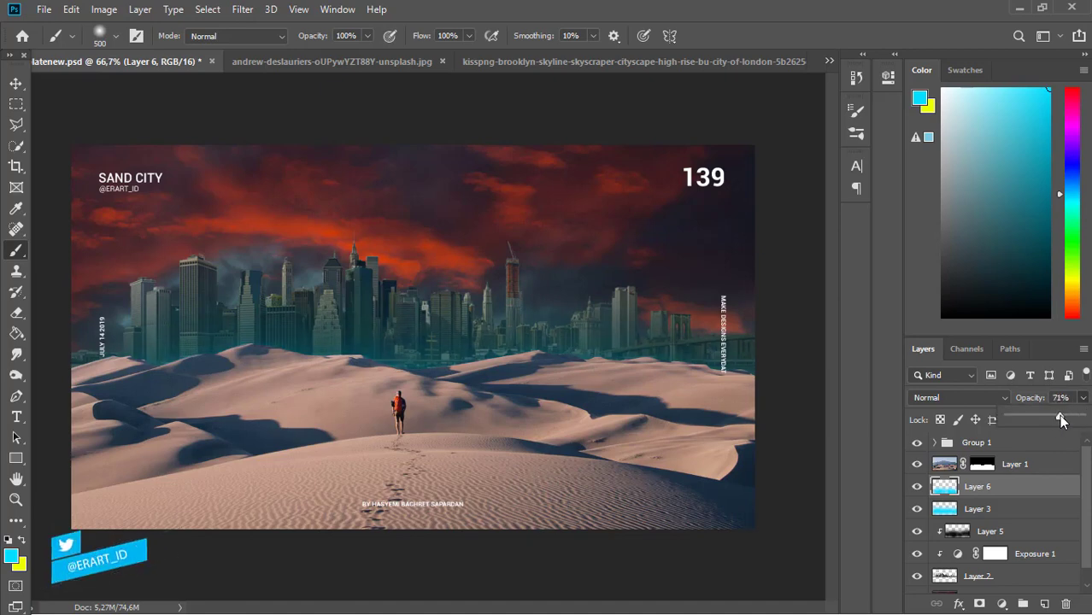
{"action": "left_click", "coordinate": [945, 470]}
{"action": "left_click", "coordinate": [1001, 604]}
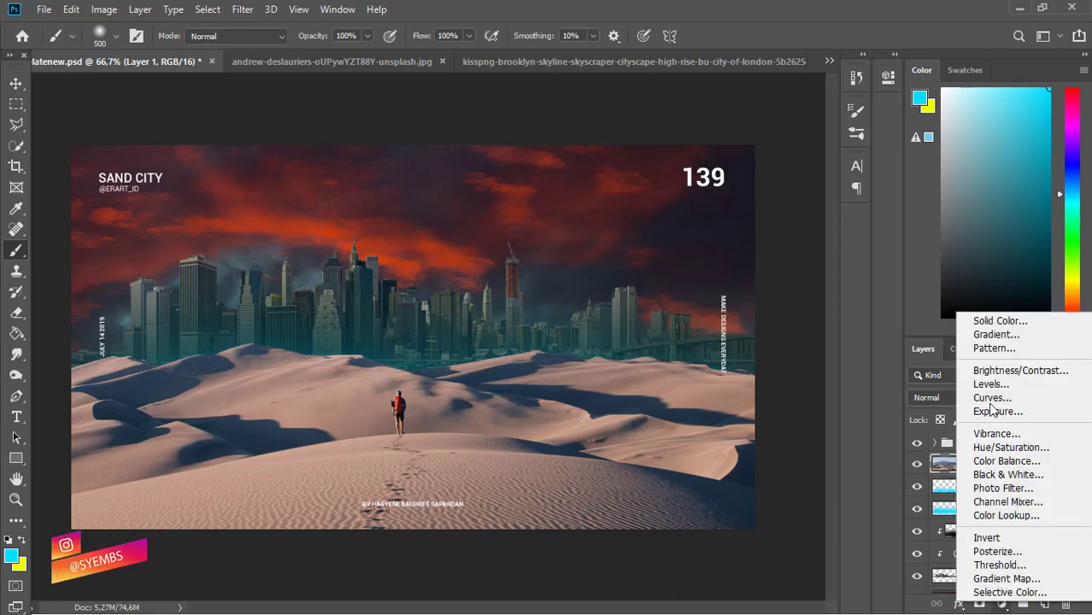
- Set the fill colour to orange #ff6600 and clip it to the dune layer
{"action": "left_click", "coordinate": [999, 321]}
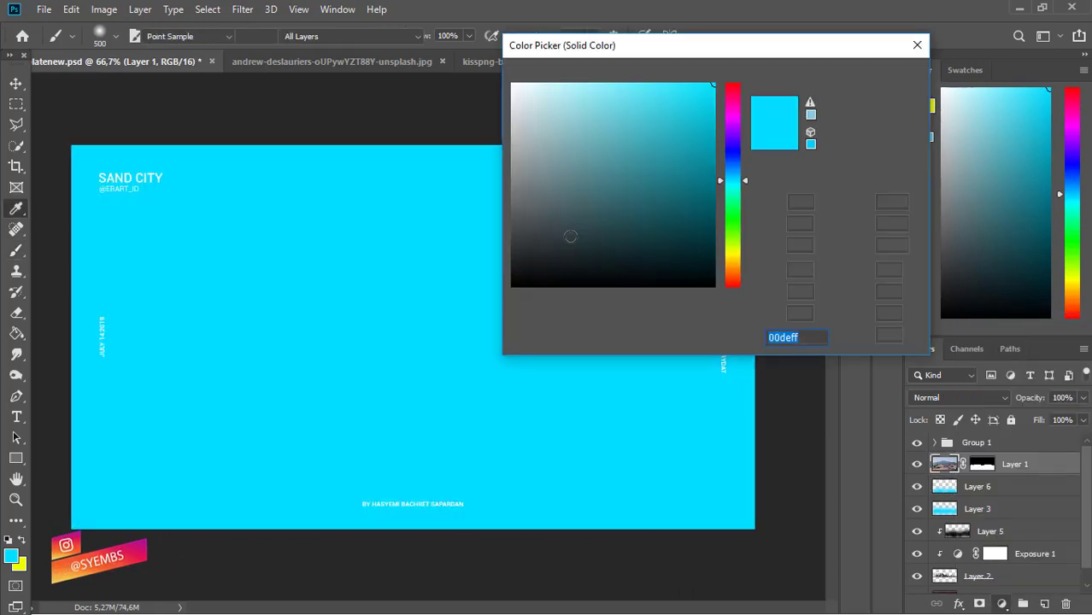
{"action": "type", "text": "ff6600"}
{"action": "key", "text": "Return"}
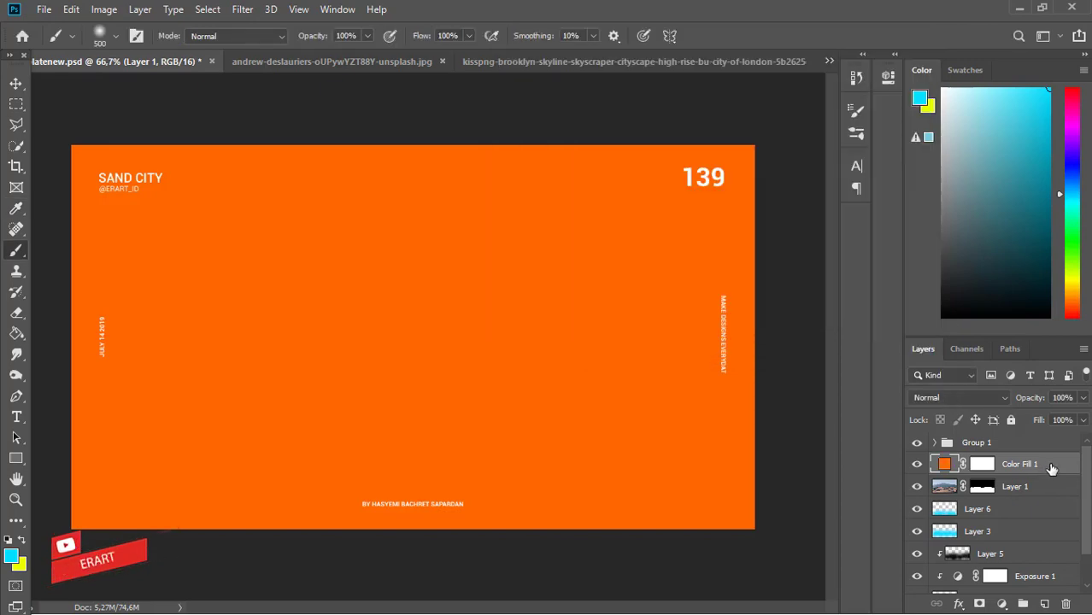
{"action": "right_click", "coordinate": [1017, 464]}
{"action": "left_click", "coordinate": [888, 308]}
- Blend the orange Color Fill 1 in Soft Light at 36% opacity
{"action": "left_click", "coordinate": [936, 395]}
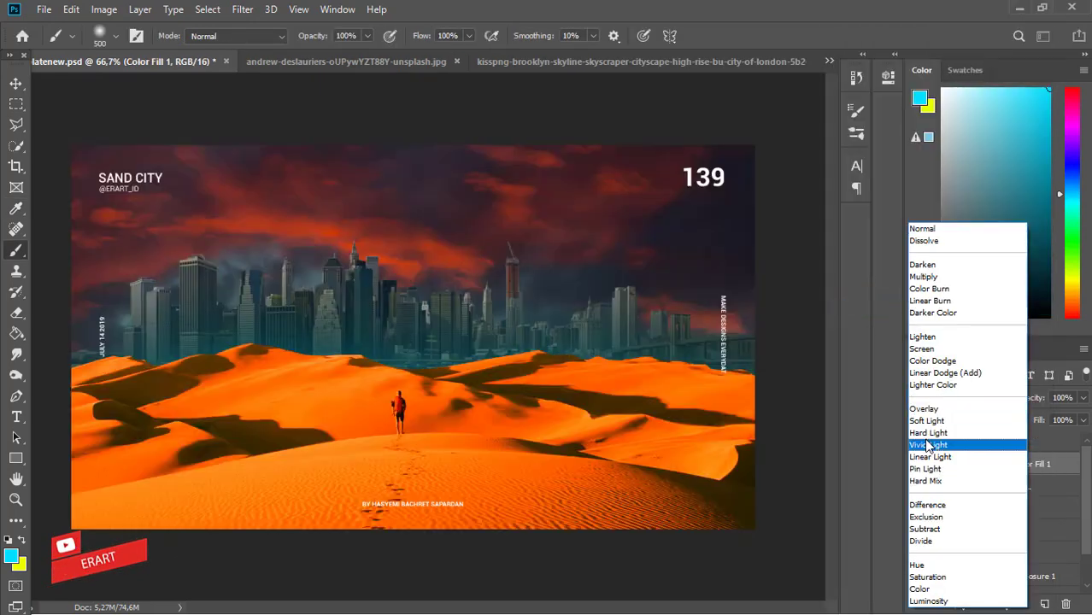
{"action": "key", "text": "Up"}
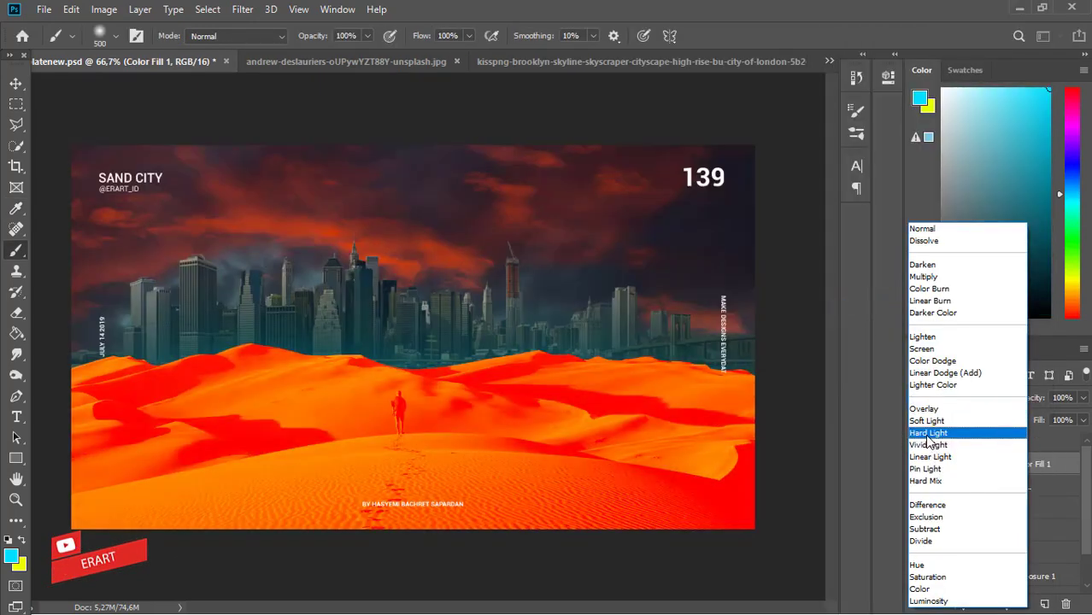
{"action": "key", "text": "Up"}
{"action": "key", "text": "Return"}
{"action": "mouse_move", "coordinate": [1082, 397]}
{"action": "left_mouse_down"}
{"action": "mouse_move", "coordinate": [1061, 418]}
{"action": "mouse_move", "coordinate": [1026, 412]}
{"action": "left_mouse_up"}
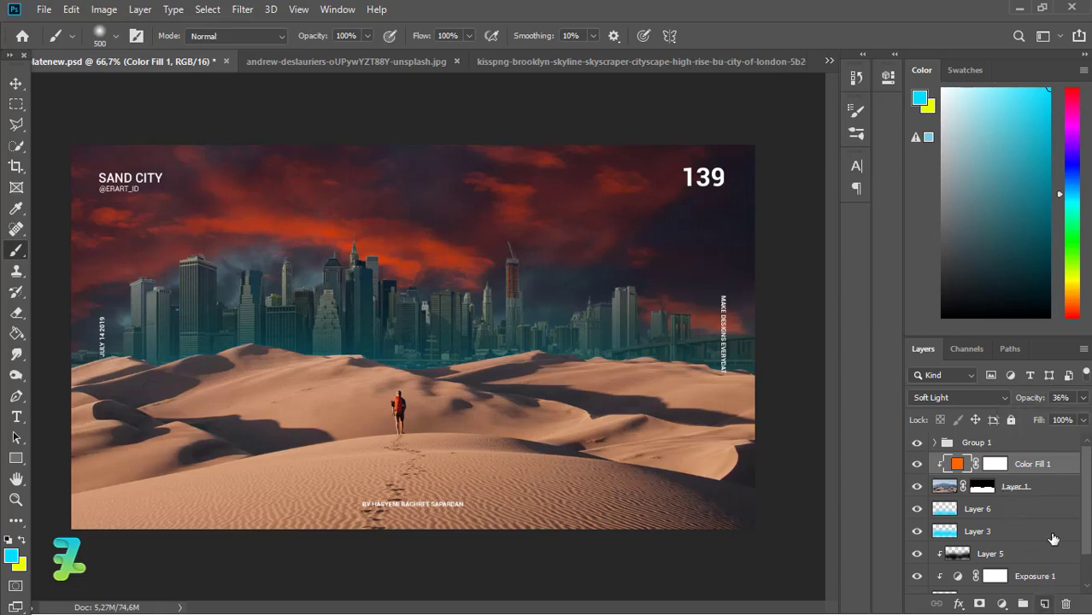
- Add a new empty layer above the fill and set black as the painting colour
{"action": "left_click", "coordinate": [1044, 604]}
{"action": "right_click", "coordinate": [1058, 464]}
{"action": "left_click", "coordinate": [897, 306]}
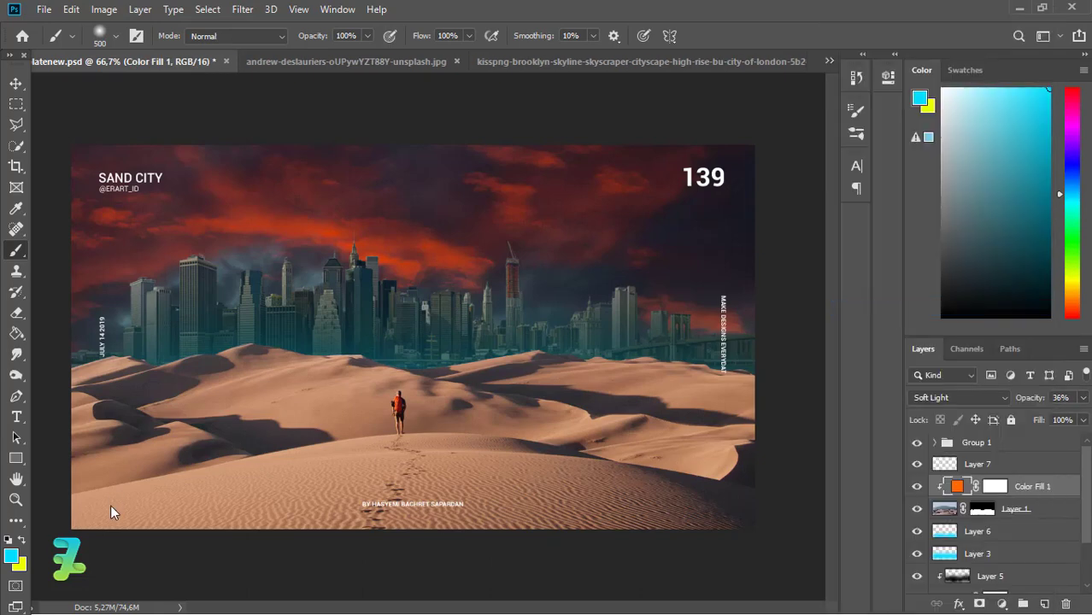
{"action": "left_click", "coordinate": [10, 556]}
{"action": "left_click", "coordinate": [512, 285]}
{"action": "key", "text": "Return"}
{"action": "left_click", "coordinate": [16, 250]}
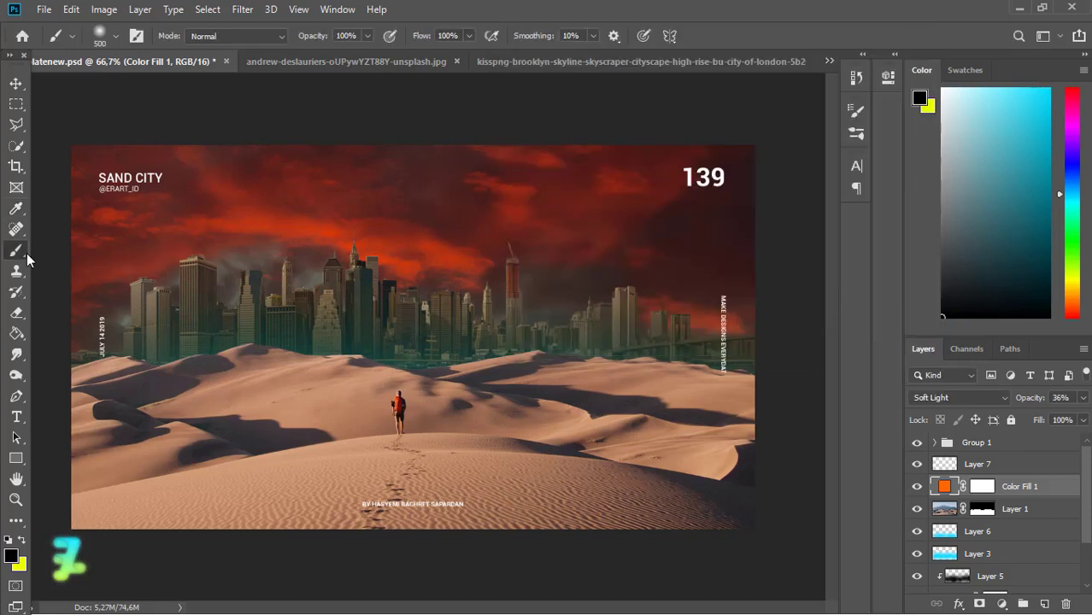
- Clip the orange fill to Layer 1 and the new Layer 7 to the fill
{"action": "right_click", "coordinate": [933, 461]}
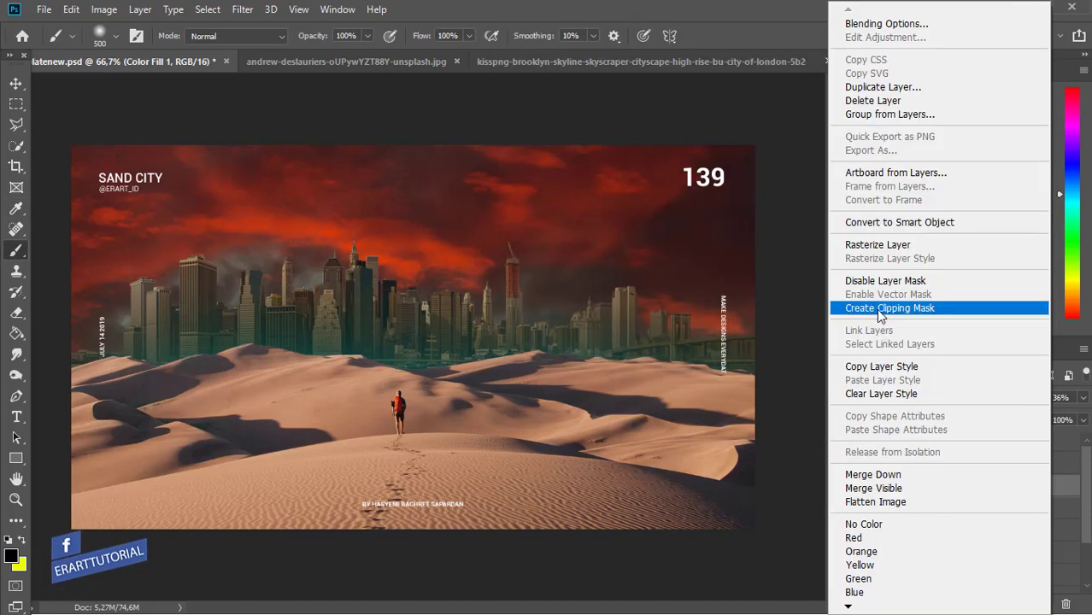
{"action": "left_click", "coordinate": [877, 307]}
{"action": "key", "text": "ctrl+z"}
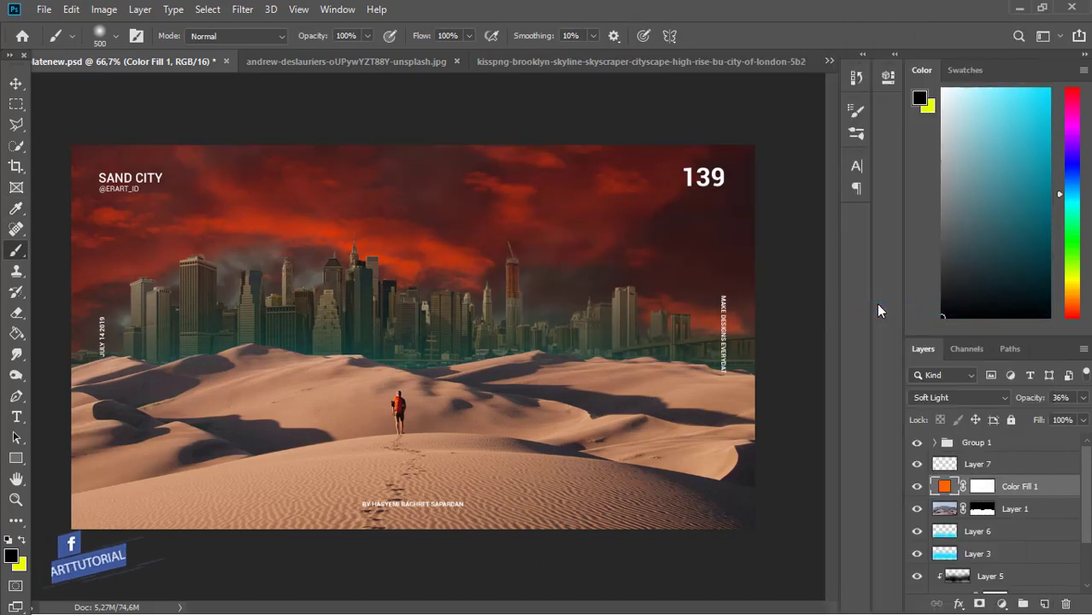
{"action": "right_click", "coordinate": [1070, 487]}
{"action": "left_click", "coordinate": [939, 308]}
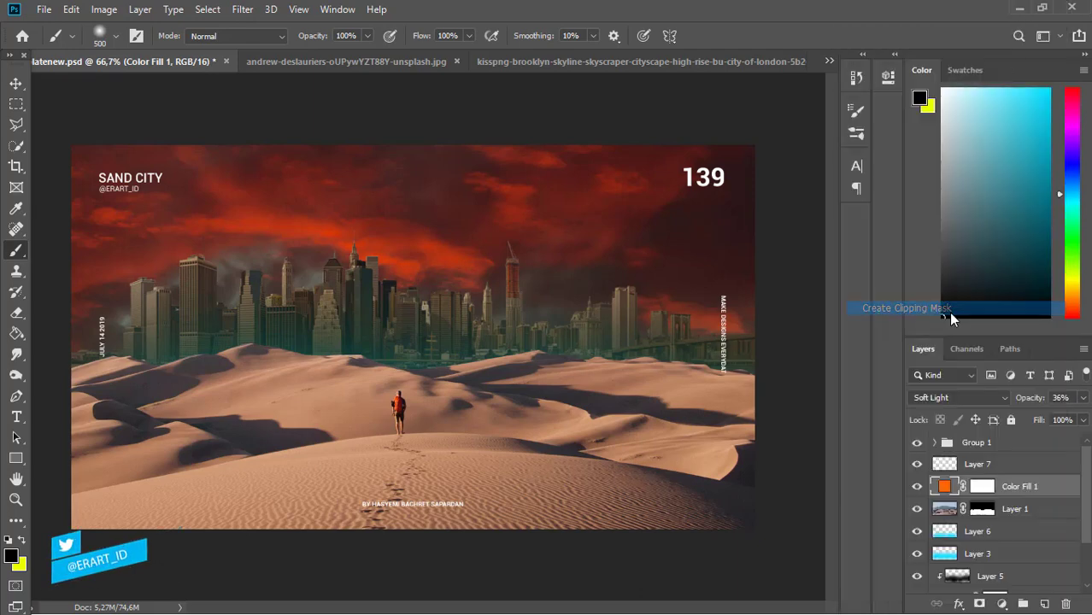
{"action": "left_click", "coordinate": [1042, 461]}
{"action": "right_click", "coordinate": [1042, 461]}
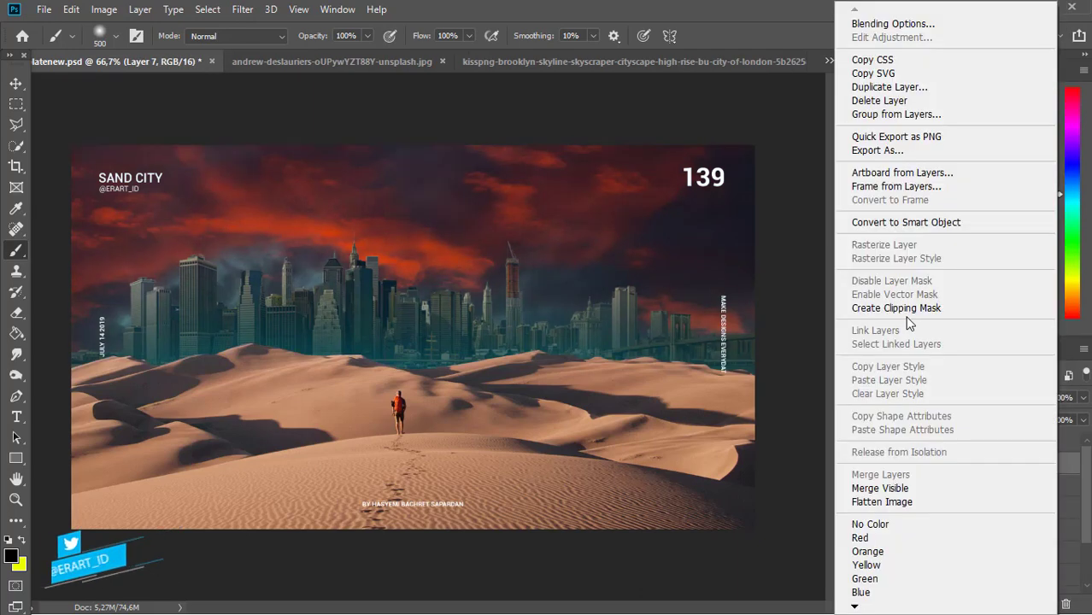
{"action": "left_click", "coordinate": [940, 308]}
- Paint soft black dabs into the lower-right and lower-left dune corners
{"action": "left_click", "coordinate": [799, 553]}
{"action": "left_click", "coordinate": [675, 537]}
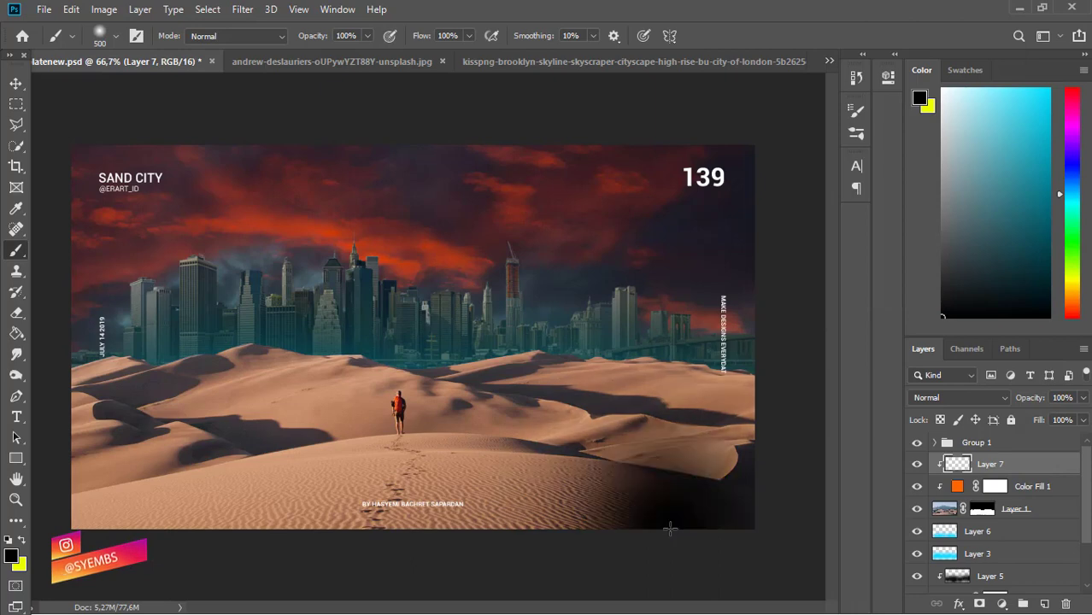
{"action": "key", "text": "ctrl+z"}
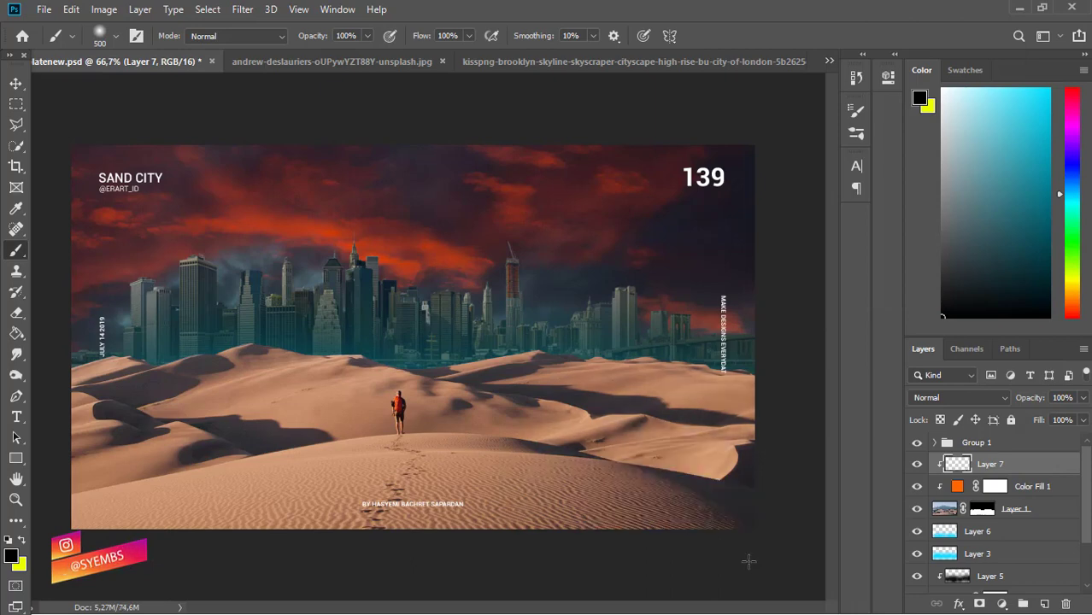
{"action": "left_click", "coordinate": [686, 574]}
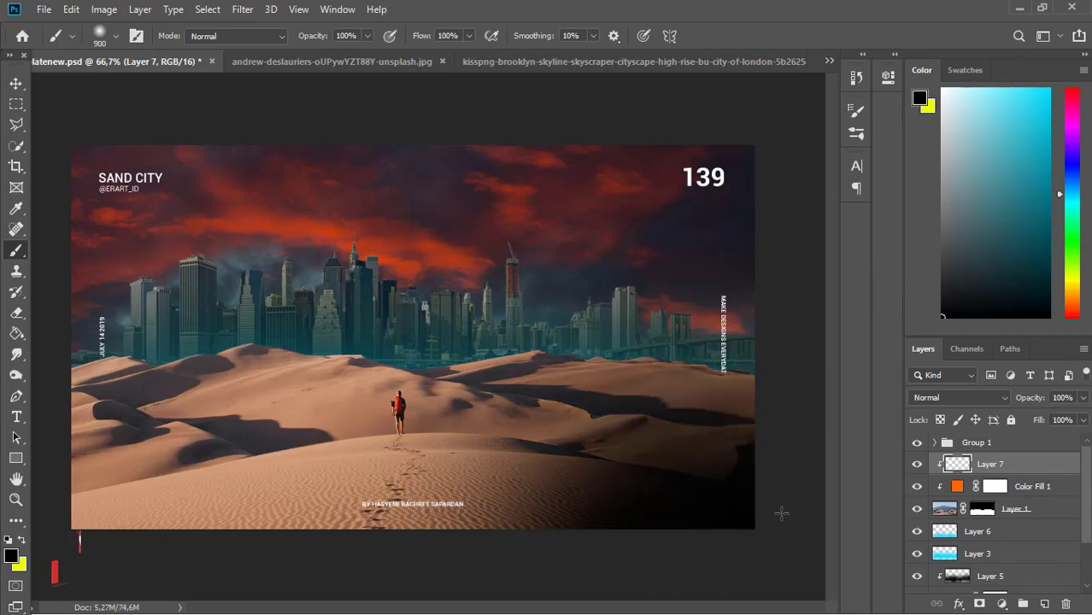
{"action": "left_click", "coordinate": [86, 544]}
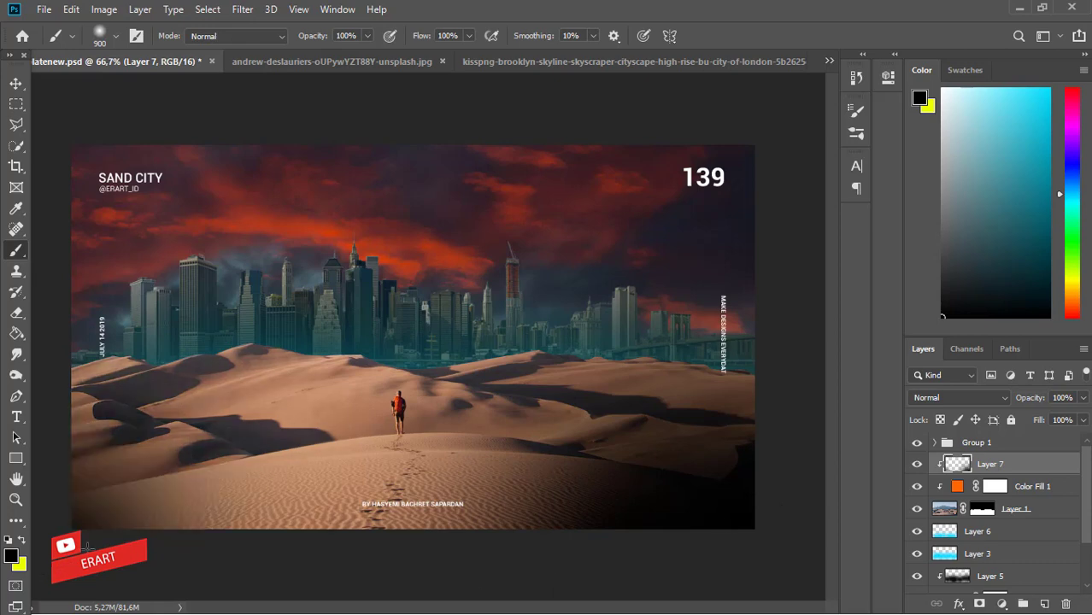
{"action": "left_click", "coordinate": [224, 580]}
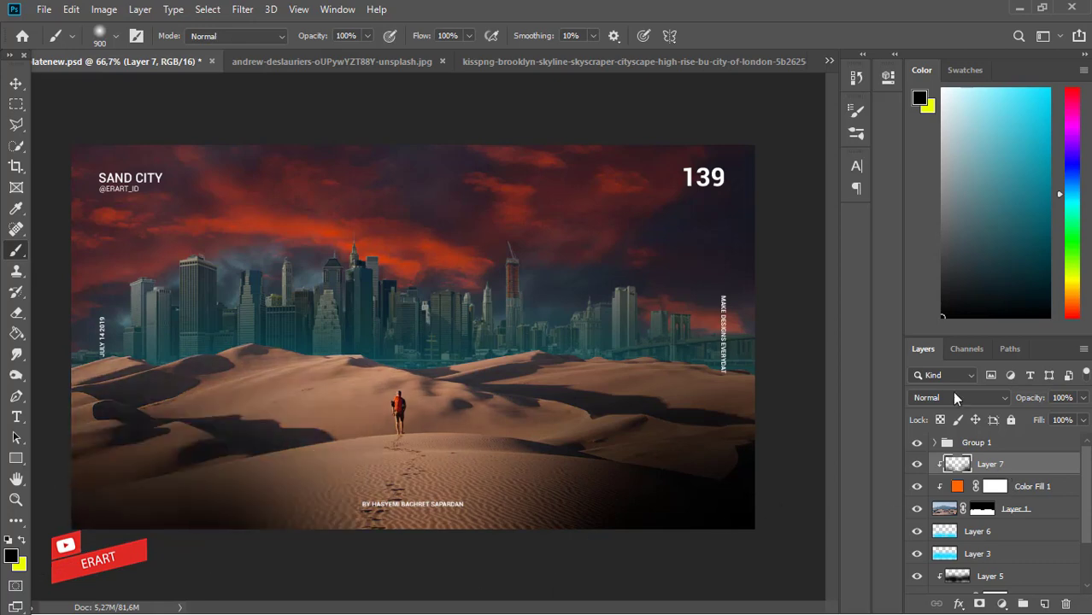
- Set the black shading Layer 7 to Soft Light at 62% opacity
{"action": "left_click", "coordinate": [955, 397]}
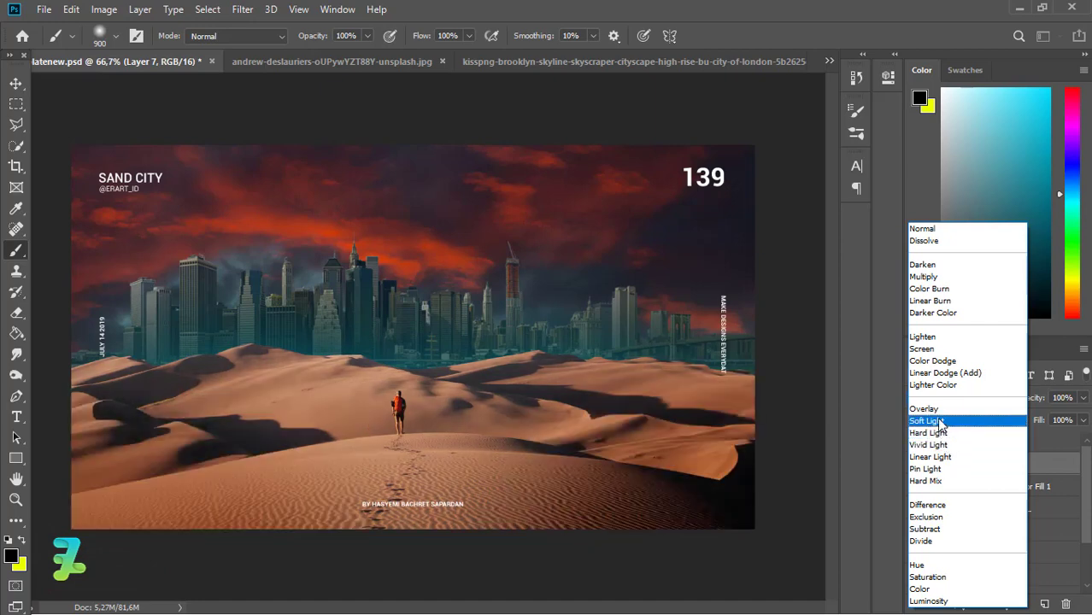
{"action": "left_click", "coordinate": [939, 421]}
{"action": "left_click_drag", "start_coordinate": [1057, 419], "coordinate": [1053, 418]}
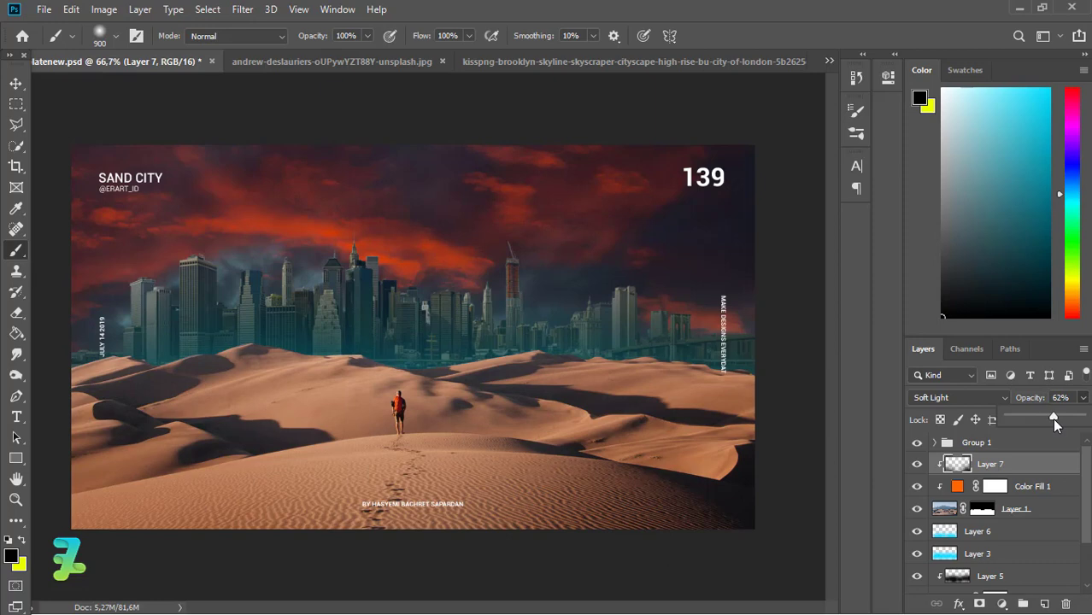
- Select dune Layer 1 and set the Dodge tool's brush size to 97 px
{"action": "left_click", "coordinate": [943, 508]}
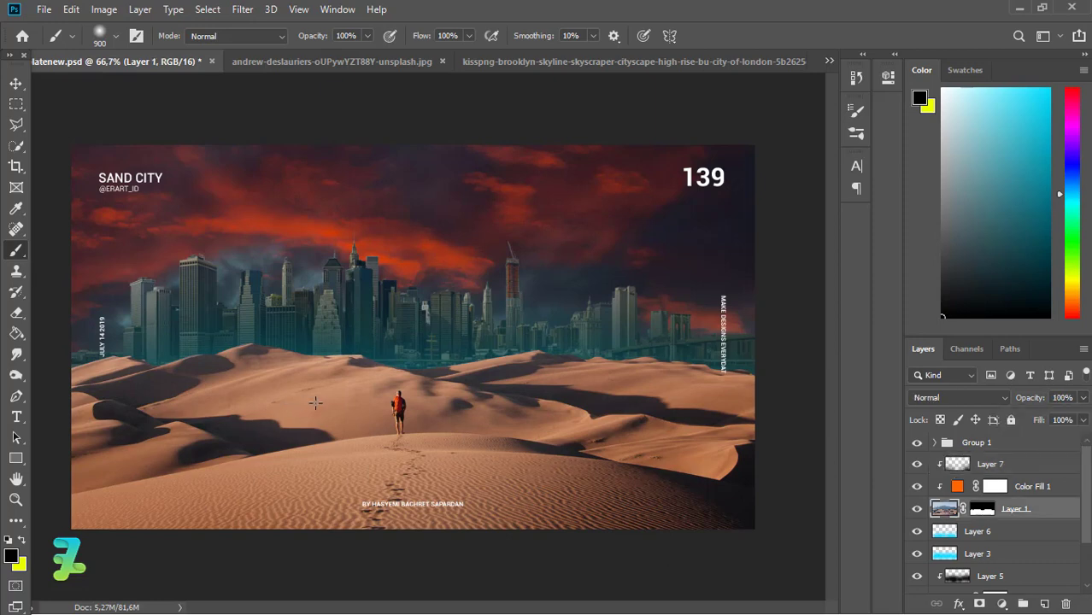
{"action": "left_click", "coordinate": [25, 382]}
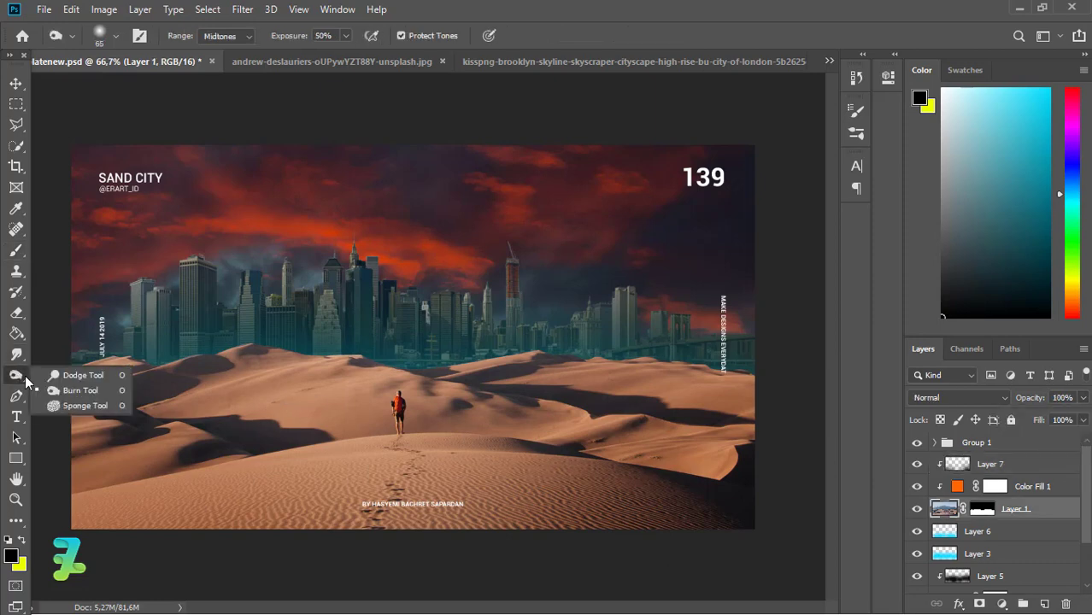
{"action": "left_click", "coordinate": [118, 37]}
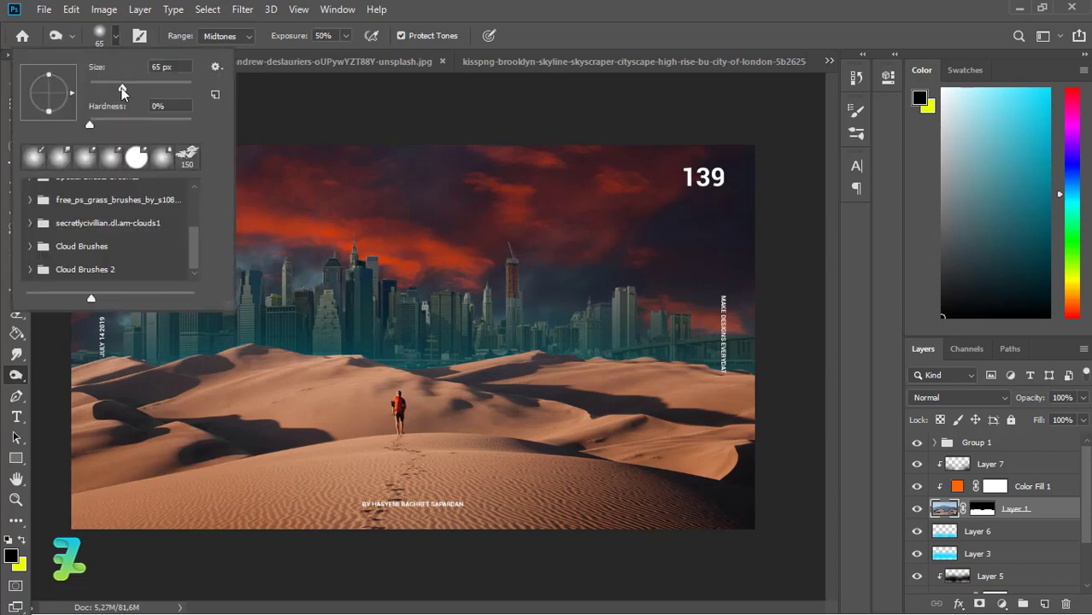
{"action": "double_click", "coordinate": [163, 69]}
{"action": "type", "text": "97"}
{"action": "key", "text": "Return"}
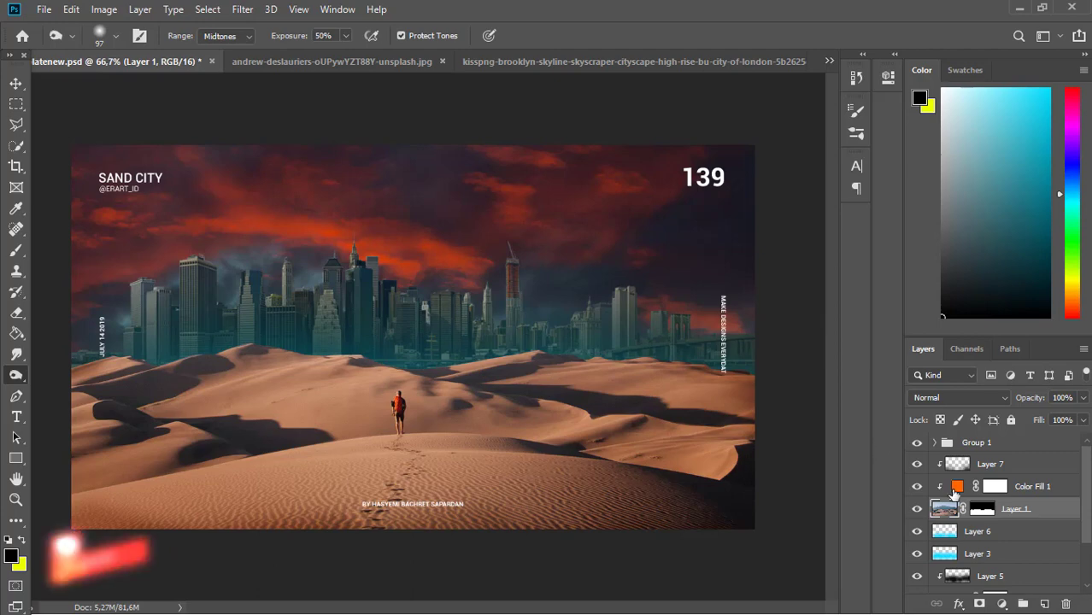
- Add a clipped Exposure adjustment with slightly lowered gamma and exposure to darken the dunes
{"action": "left_click", "coordinate": [959, 466]}
{"action": "left_click", "coordinate": [1002, 604]}
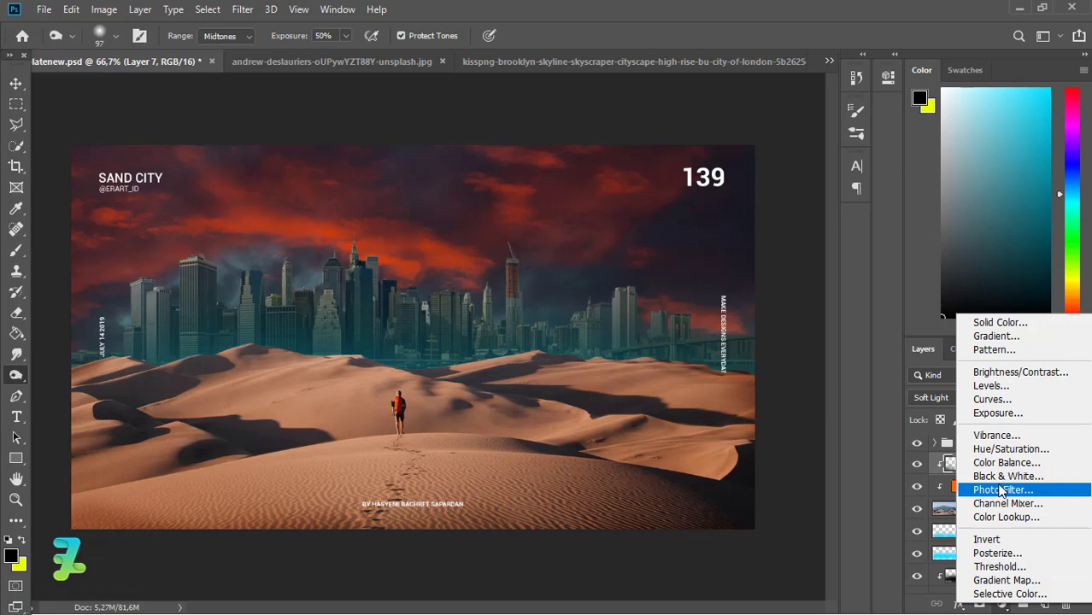
{"action": "left_click", "coordinate": [997, 412]}
{"action": "right_click", "coordinate": [1043, 462]}
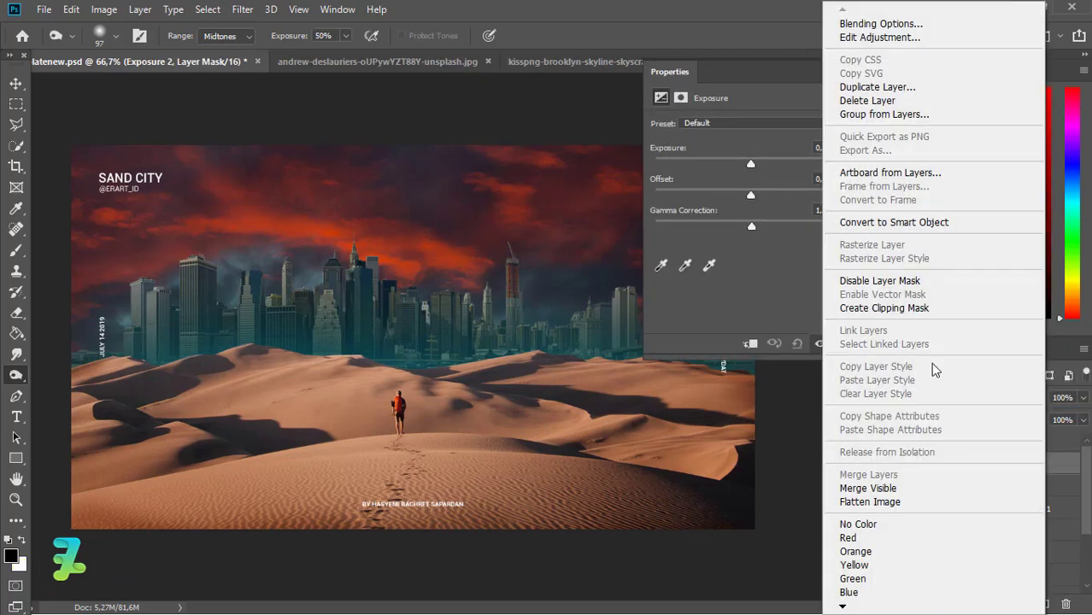
{"action": "left_click", "coordinate": [919, 308]}
{"action": "mouse_move", "coordinate": [766, 230]}
{"action": "left_mouse_down"}
{"action": "mouse_move", "coordinate": [740, 198]}
{"action": "mouse_move", "coordinate": [752, 198]}
{"action": "left_mouse_up"}
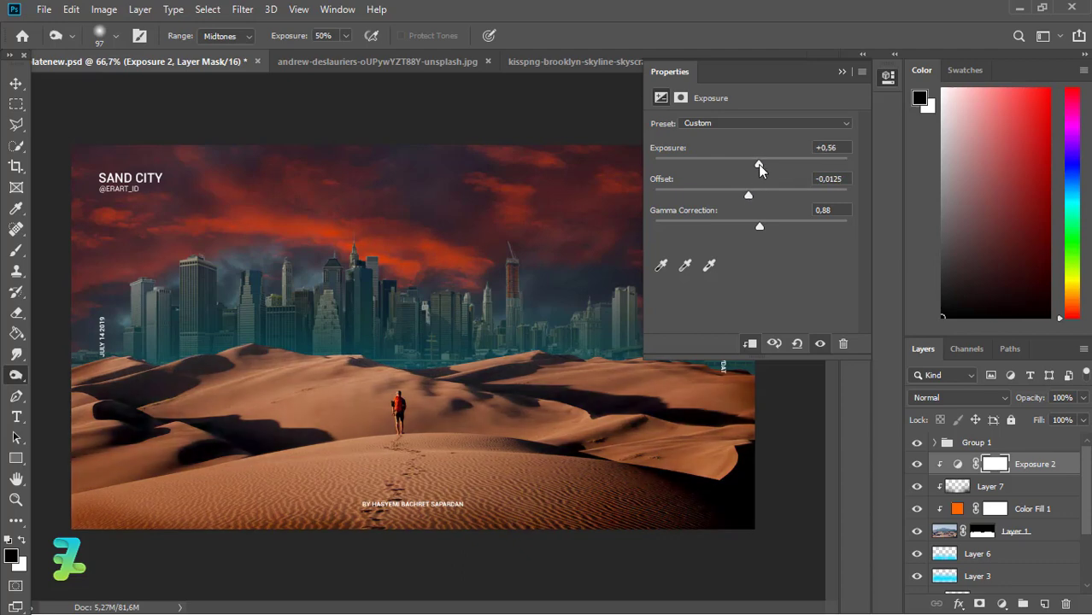
{"action": "left_click_drag", "start_coordinate": [760, 168], "coordinate": [752, 173]}
{"action": "left_click", "coordinate": [842, 71]}
- Add a clipped Brightness/Contrast adjustment with contrast reduced to -2
{"action": "left_click", "coordinate": [1004, 605]}
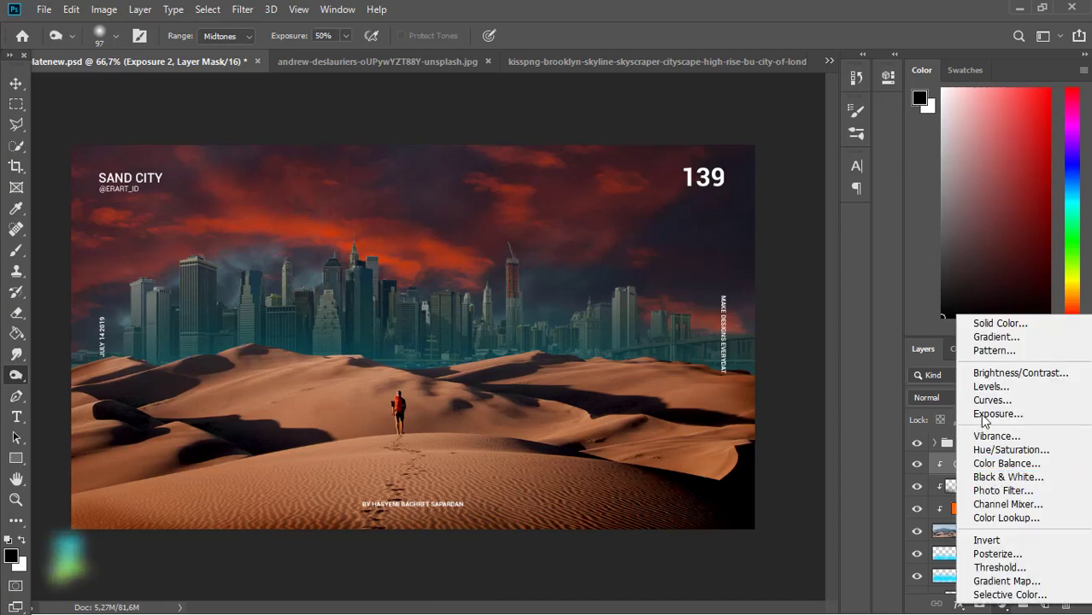
{"action": "left_click", "coordinate": [1018, 372]}
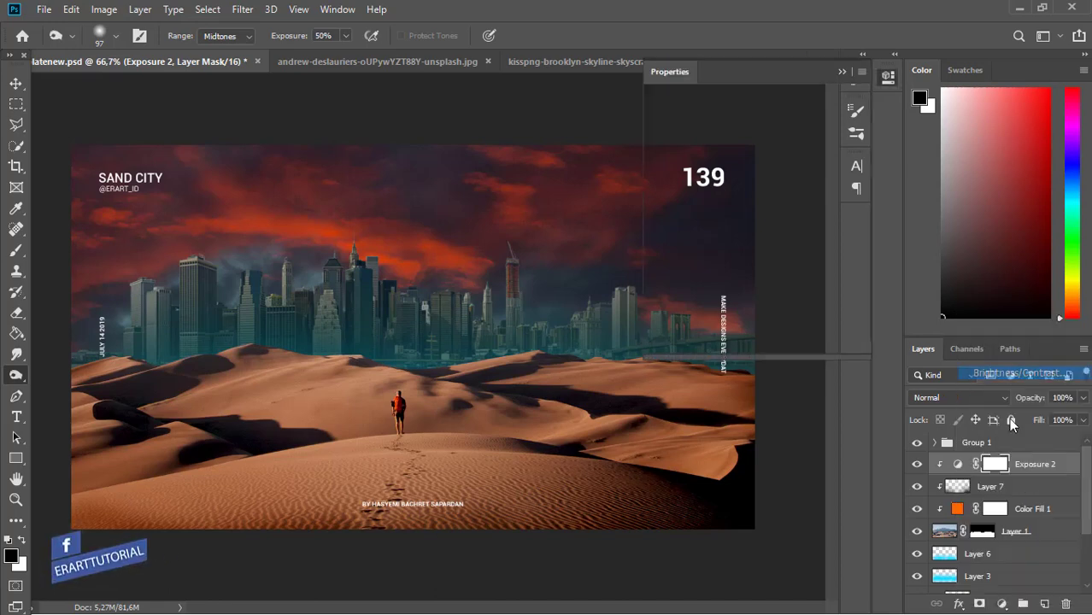
{"action": "right_click", "coordinate": [1064, 458]}
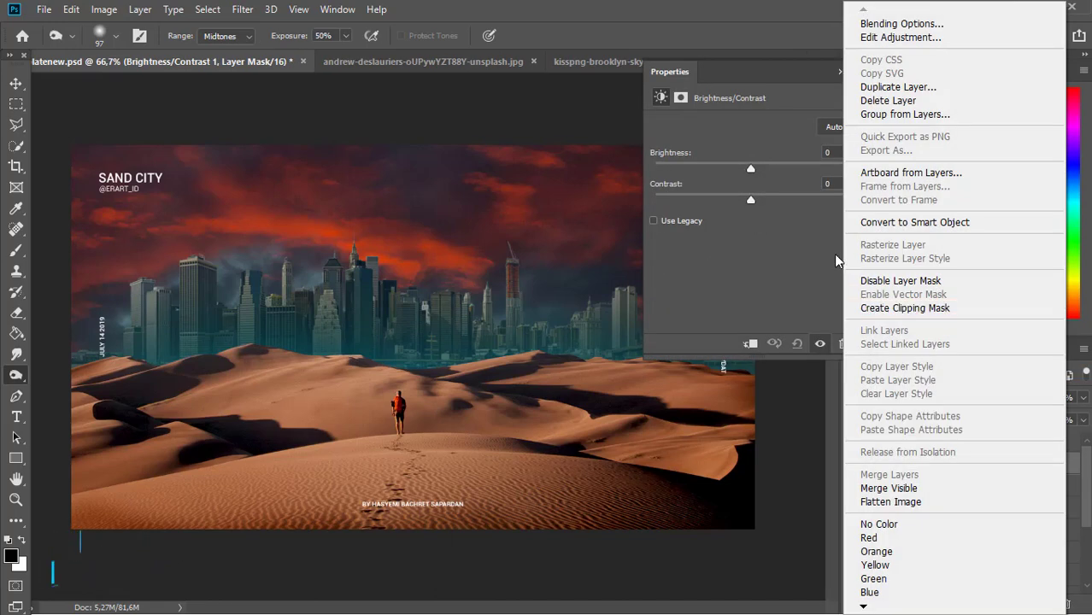
{"action": "left_click", "coordinate": [905, 307]}
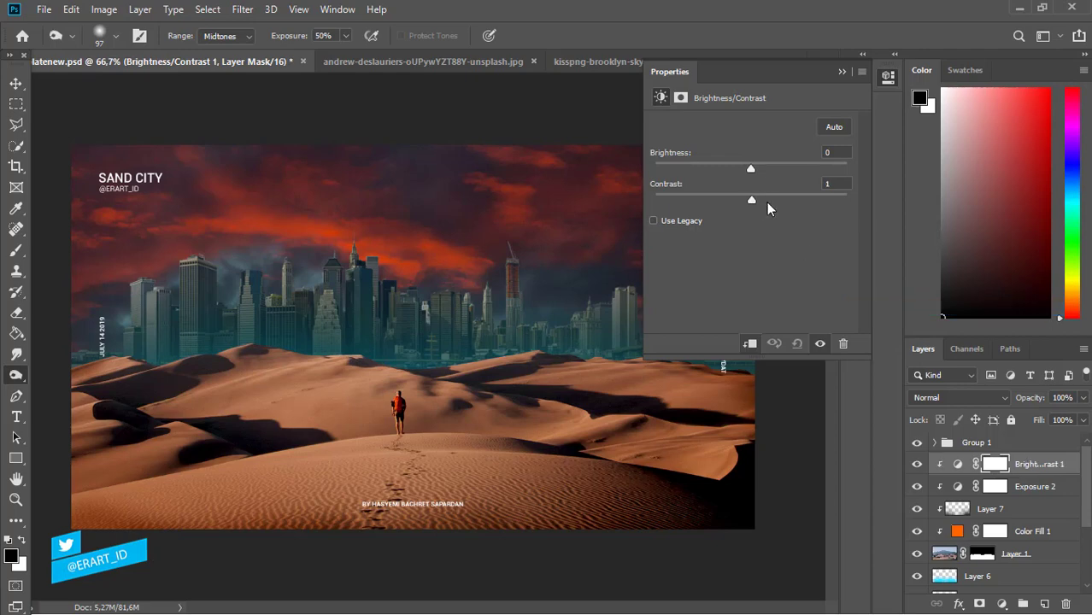
{"action": "mouse_move", "coordinate": [751, 200]}
{"action": "left_mouse_down"}
{"action": "mouse_move", "coordinate": [735, 200]}
{"action": "mouse_move", "coordinate": [769, 200]}
{"action": "mouse_move", "coordinate": [745, 200]}
{"action": "left_mouse_up"}
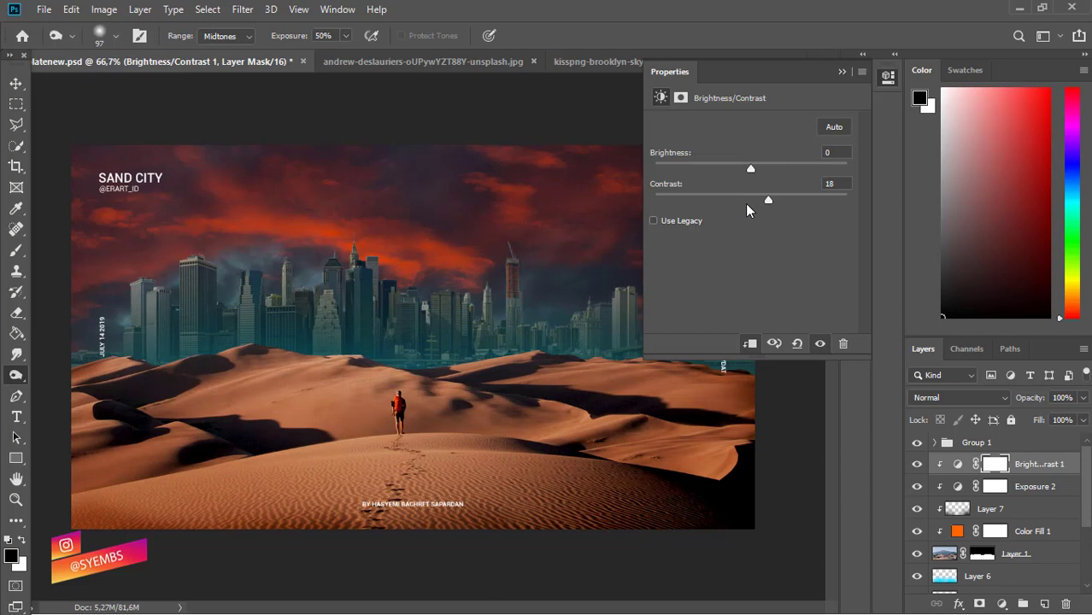
{"action": "left_click", "coordinate": [841, 71]}
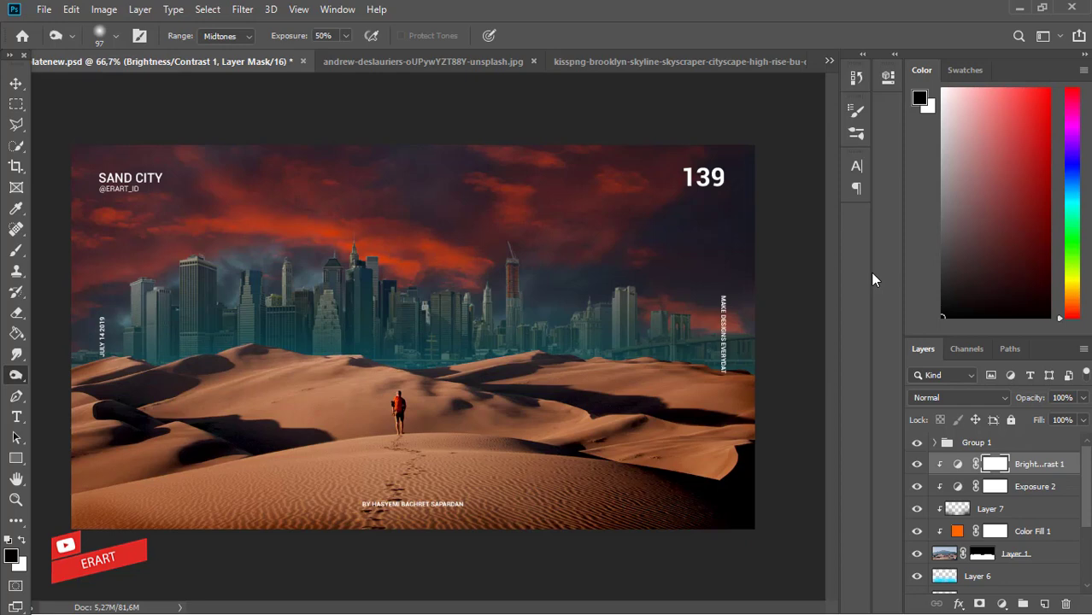
- Select the skyline Layer 2 and switch to the Burn tool
{"action": "scroll", "coordinate": [1087, 498], "scroll_direction": "down", "scroll_amount": 1}
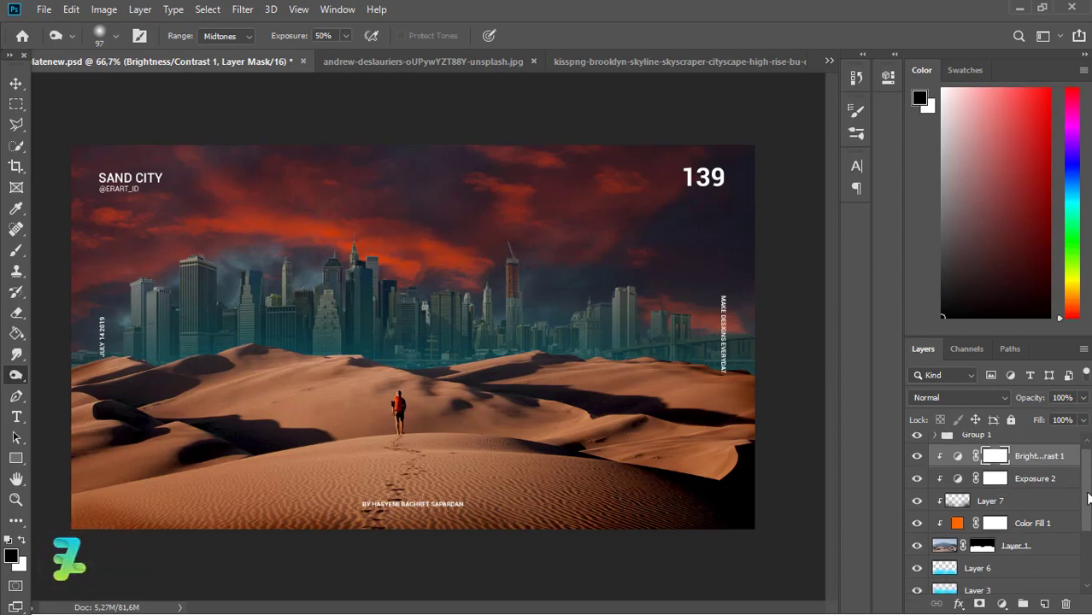
{"action": "scroll", "coordinate": [1087, 498], "scroll_direction": "down", "scroll_amount": 1}
{"action": "scroll", "coordinate": [1087, 498], "scroll_direction": "down", "scroll_amount": 5}
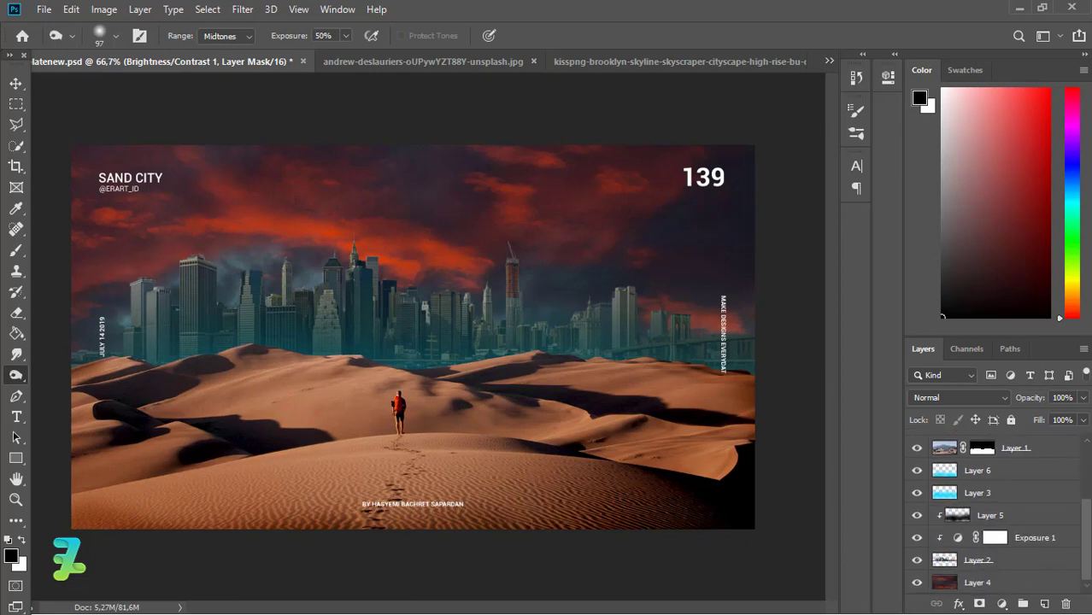
{"action": "left_click", "coordinate": [950, 561]}
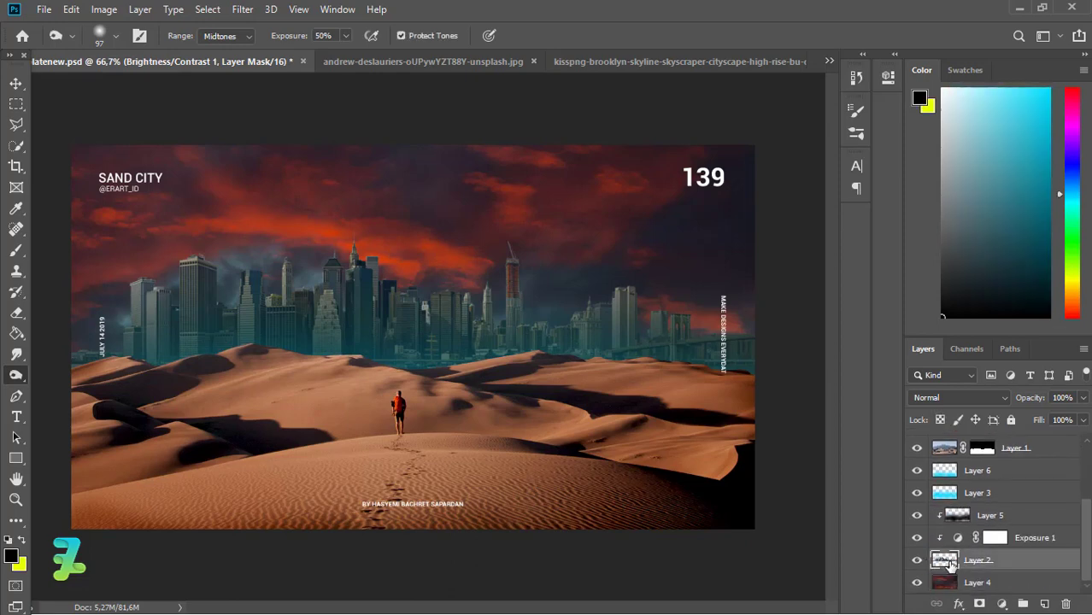
{"action": "right_click", "coordinate": [16, 377]}
{"action": "left_click", "coordinate": [72, 386]}
- Test burning the red tower and undo it, then add new Layer 8 above Layer 4
{"action": "left_click_drag", "start_coordinate": [512, 248], "coordinate": [510, 283]}
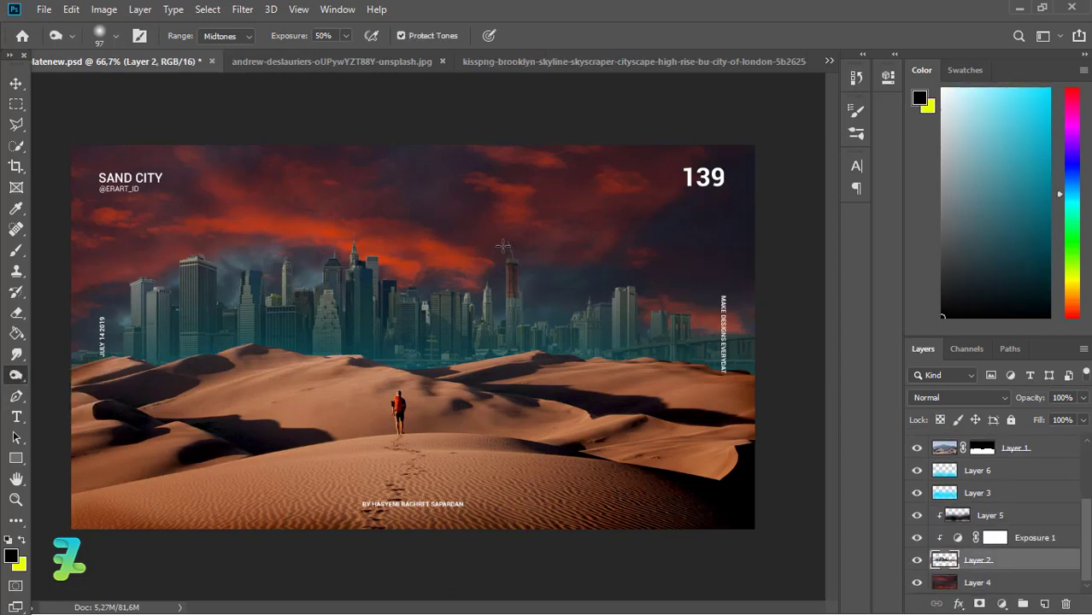
{"action": "key", "text": "ctrl+z"}
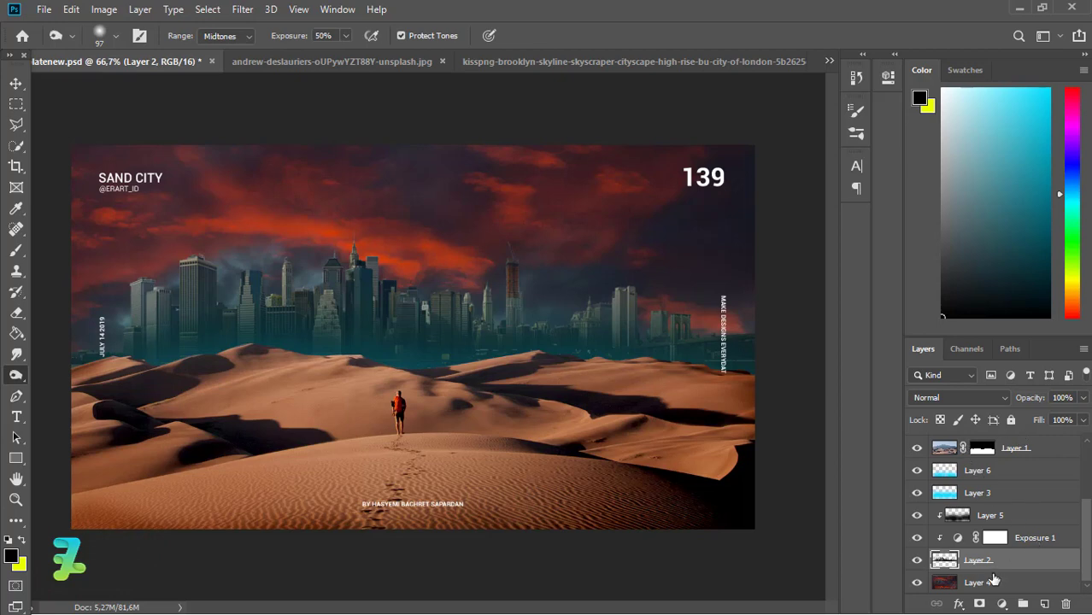
{"action": "left_click", "coordinate": [1009, 583]}
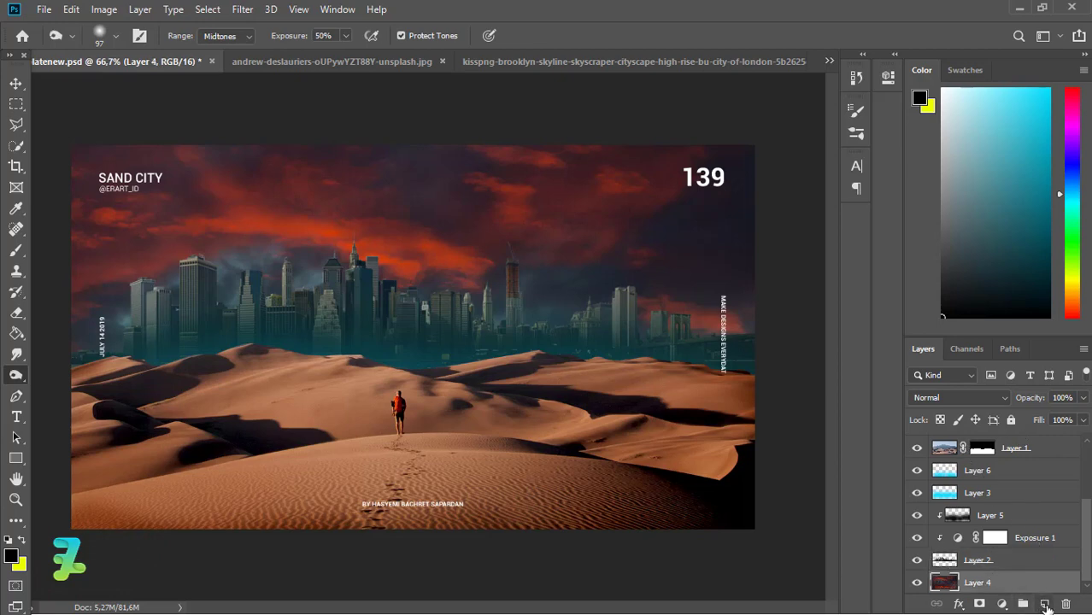
{"action": "left_click", "coordinate": [1044, 604]}
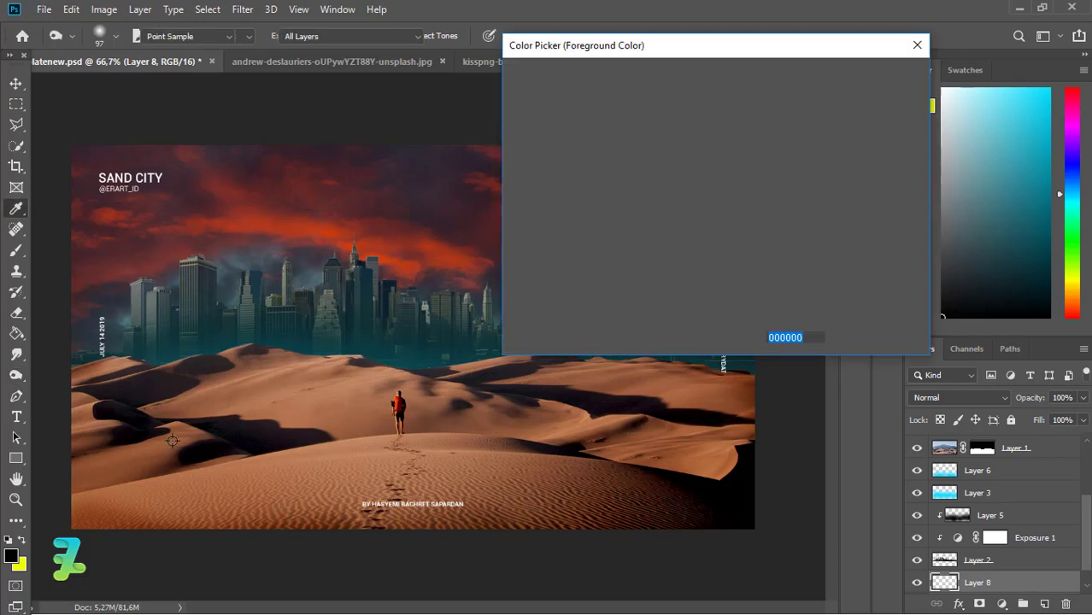
- Set the foreground to white #ffffff and load the Cl4 brush from Cloud Brushes
{"action": "type", "text": "ffffff"}
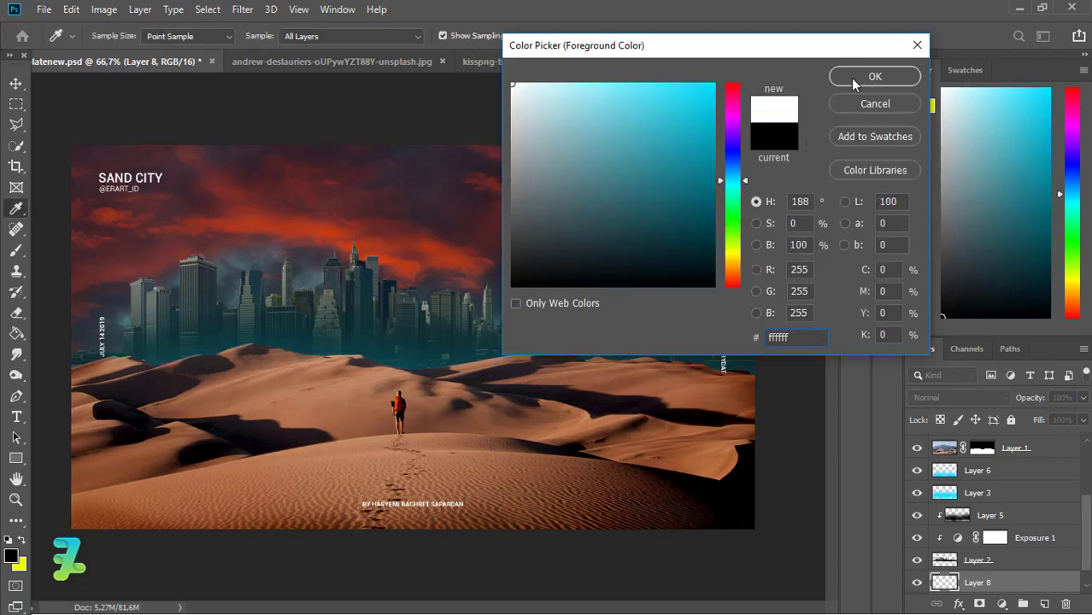
{"action": "left_click", "coordinate": [854, 79]}
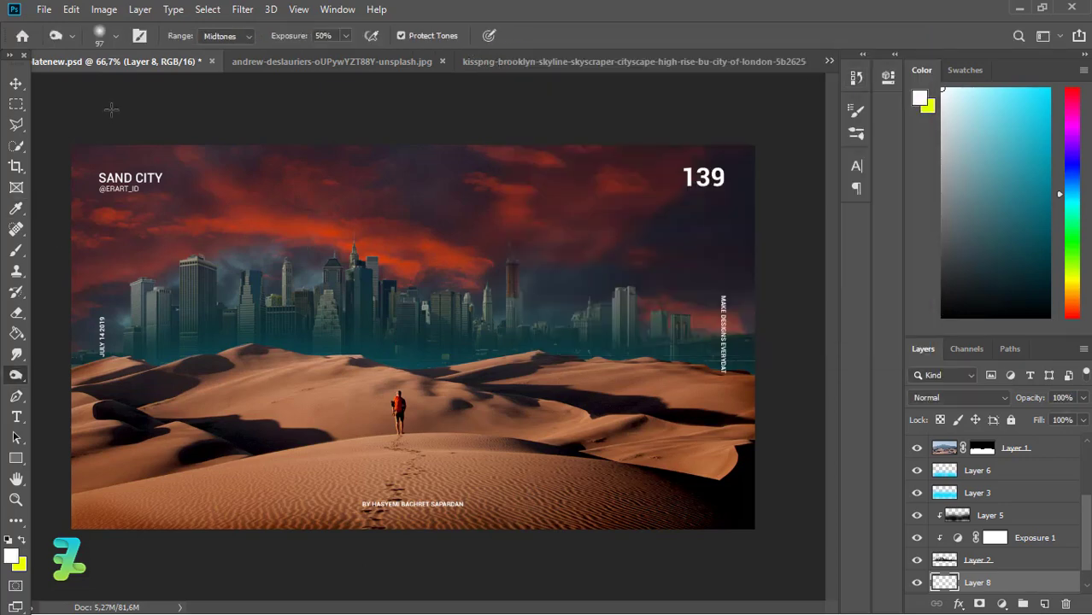
{"action": "key", "text": "b"}
{"action": "left_click", "coordinate": [115, 36]}
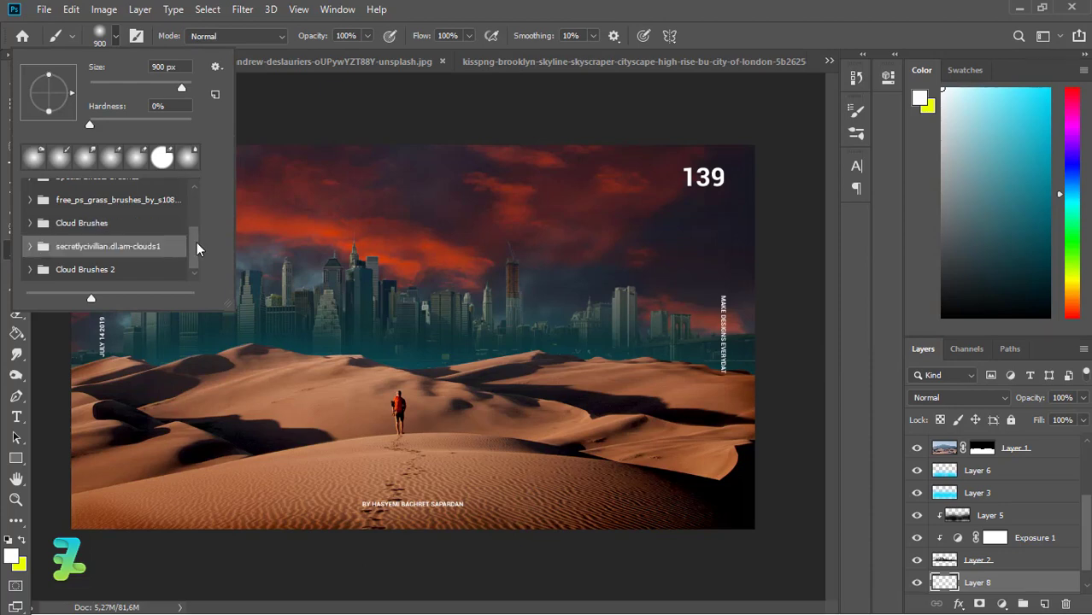
{"action": "left_click", "coordinate": [33, 223]}
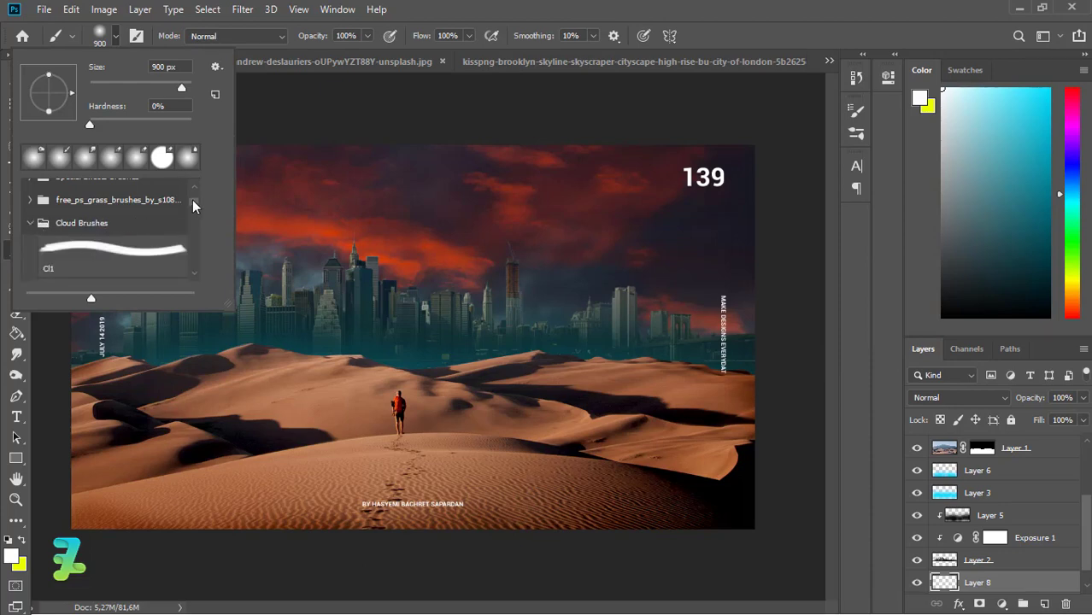
{"action": "left_click_drag", "start_coordinate": [193, 200], "coordinate": [194, 212]}
{"action": "left_click", "coordinate": [136, 232]}
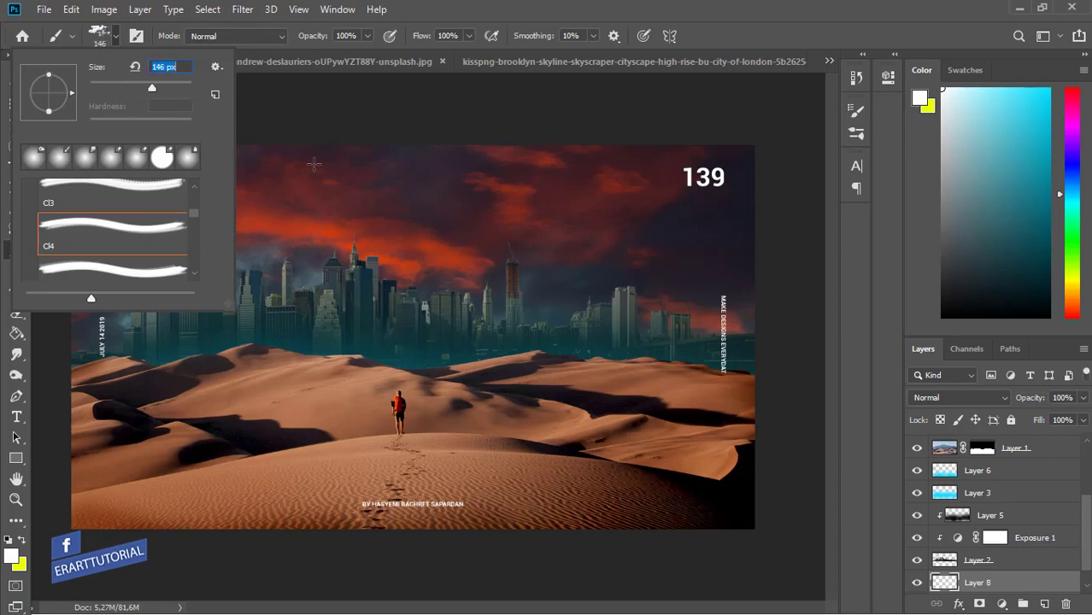
{"action": "left_click", "coordinate": [329, 187]}
- Test white cloud stamps in the upper and top-left sky at smaller sizes, undoing each
{"action": "left_click", "coordinate": [330, 186]}
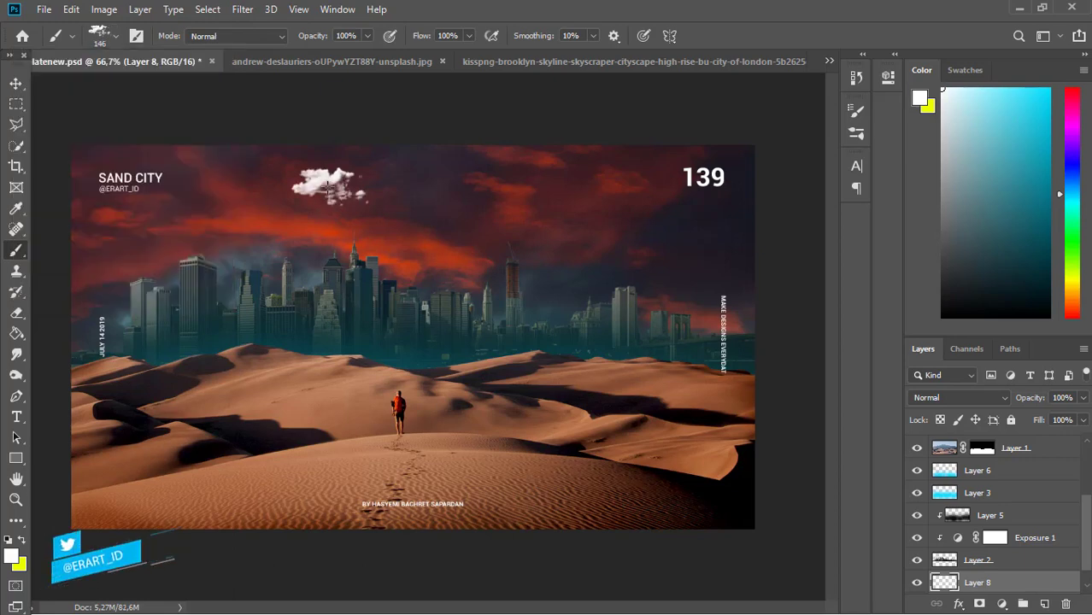
{"action": "key", "text": "ctrl+z"}
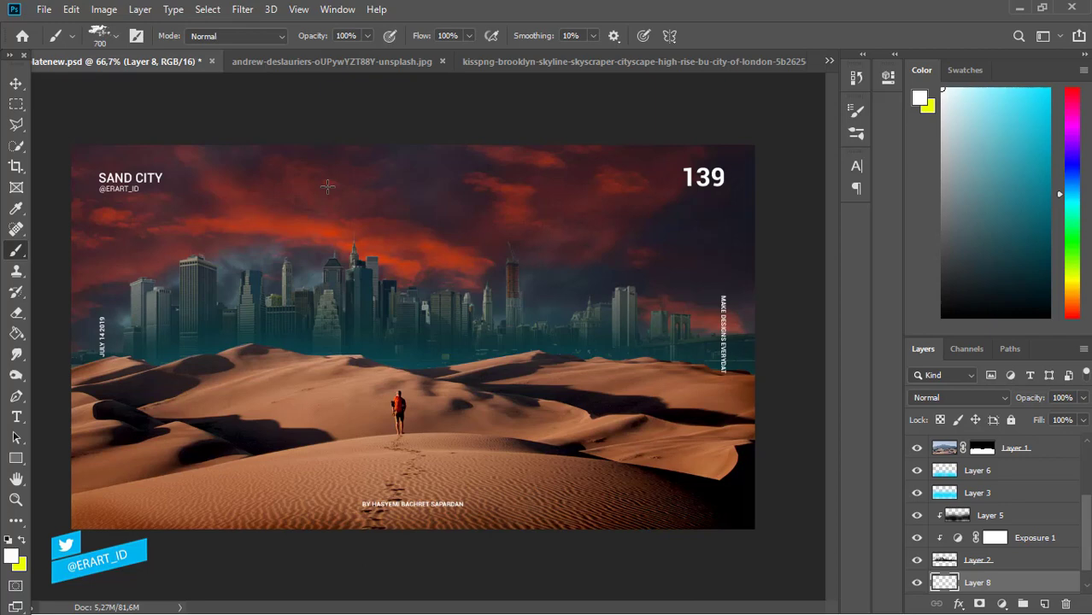
{"action": "key", "text": "bracketleft"}
{"action": "key", "text": "bracketleft"}
{"action": "left_click", "coordinate": [203, 151]}
{"action": "key", "text": "ctrl+z"}
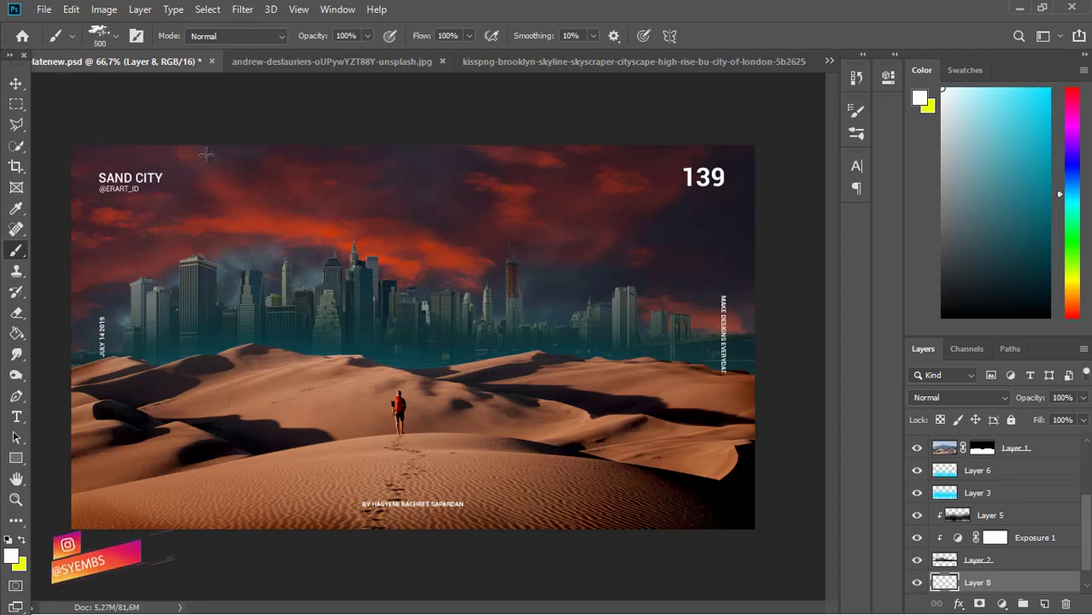
{"action": "key", "text": "bracketleft"}
{"action": "left_click", "coordinate": [183, 147]}
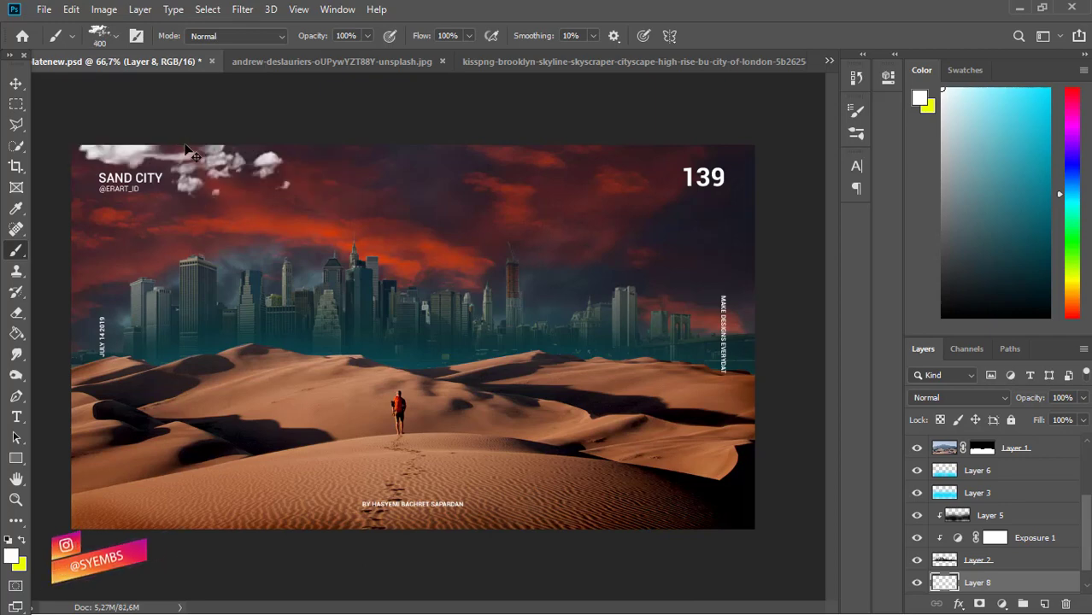
{"action": "key", "text": "ctrl+z"}
- Choose pale light-blue #9ccfd7 and stamp a cloud in the top-left sky
{"action": "left_click", "coordinate": [11, 557]}
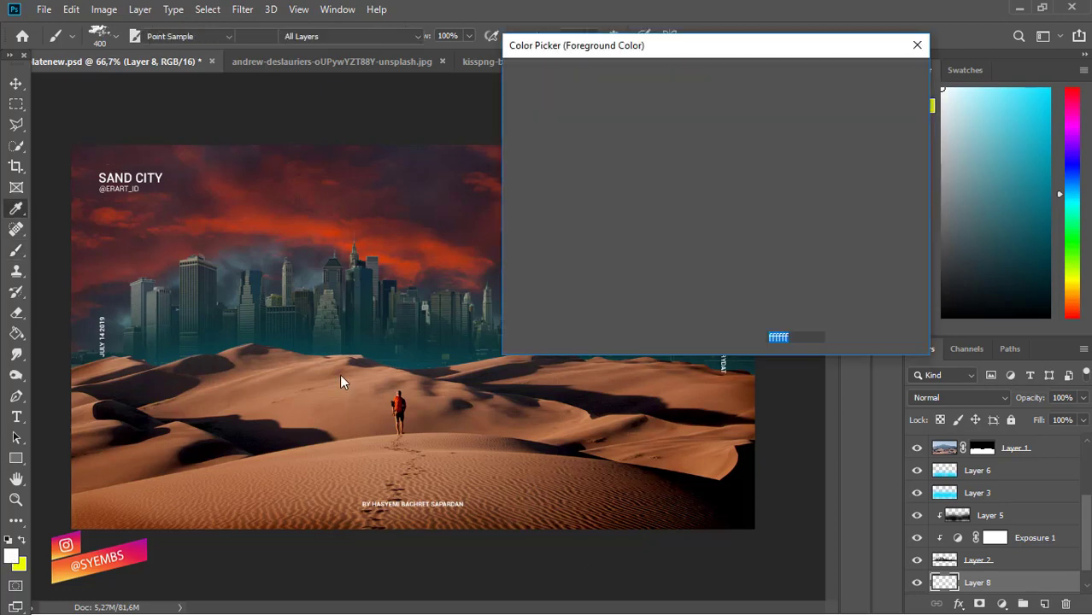
{"action": "left_click_drag", "start_coordinate": [569, 97], "coordinate": [567, 115]}
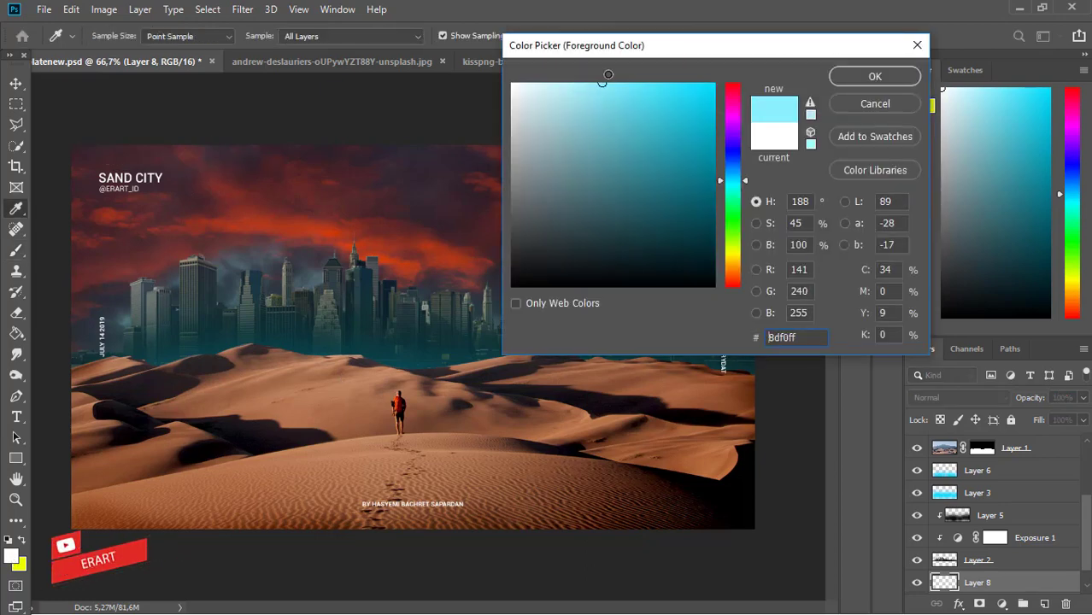
{"action": "left_click", "coordinate": [901, 76]}
{"action": "left_click", "coordinate": [220, 147]}
{"action": "key", "text": "ctrl+z"}
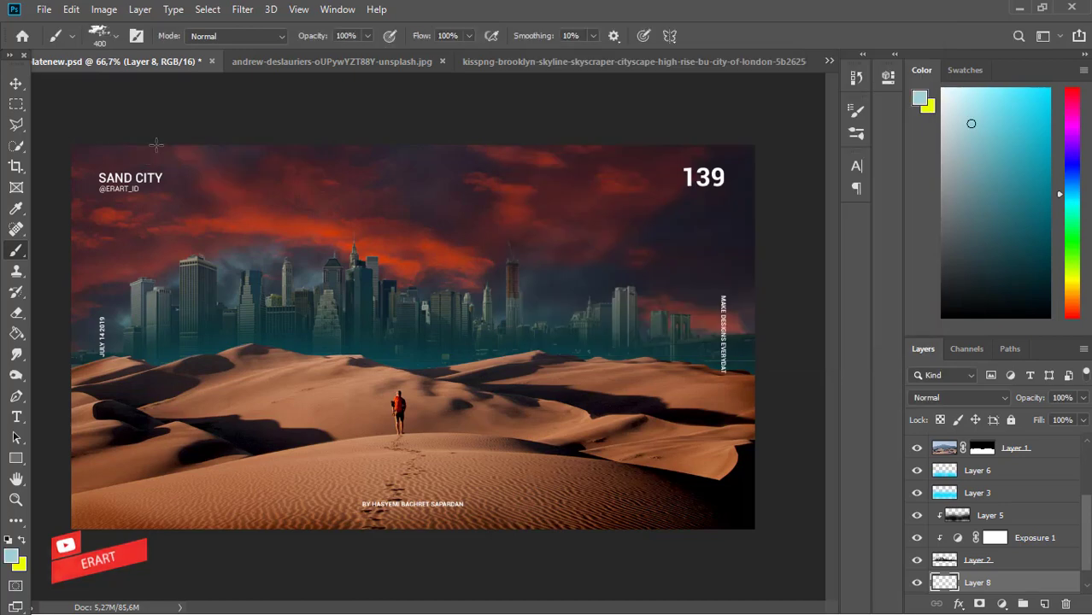
{"action": "left_click", "coordinate": [156, 145]}
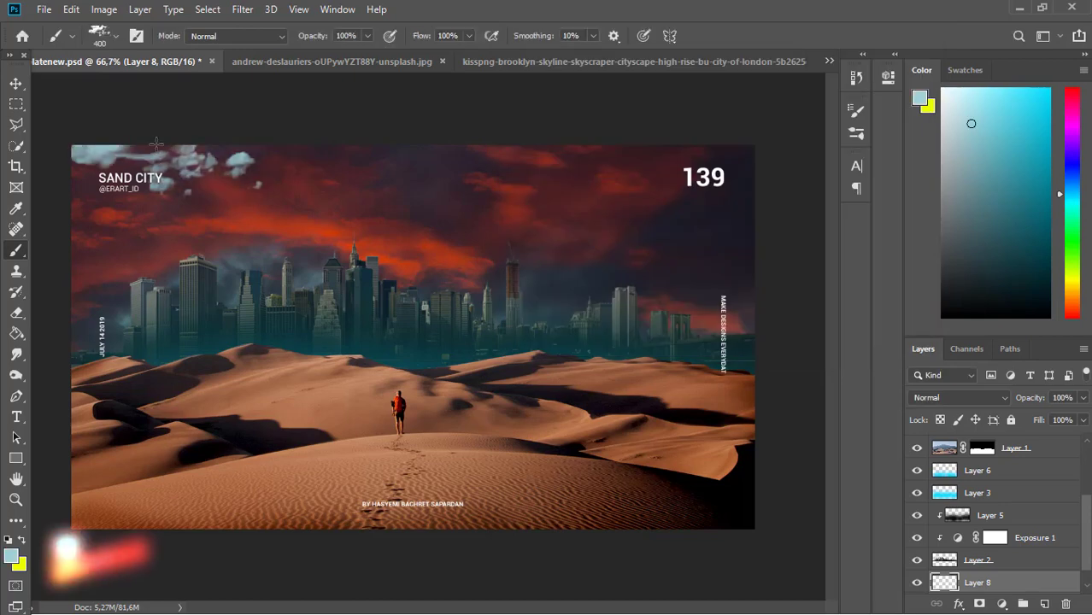
- Pick a different cloud brush shape from the brush presets
{"action": "left_click", "coordinate": [115, 36]}
{"action": "left_click", "coordinate": [127, 190]}
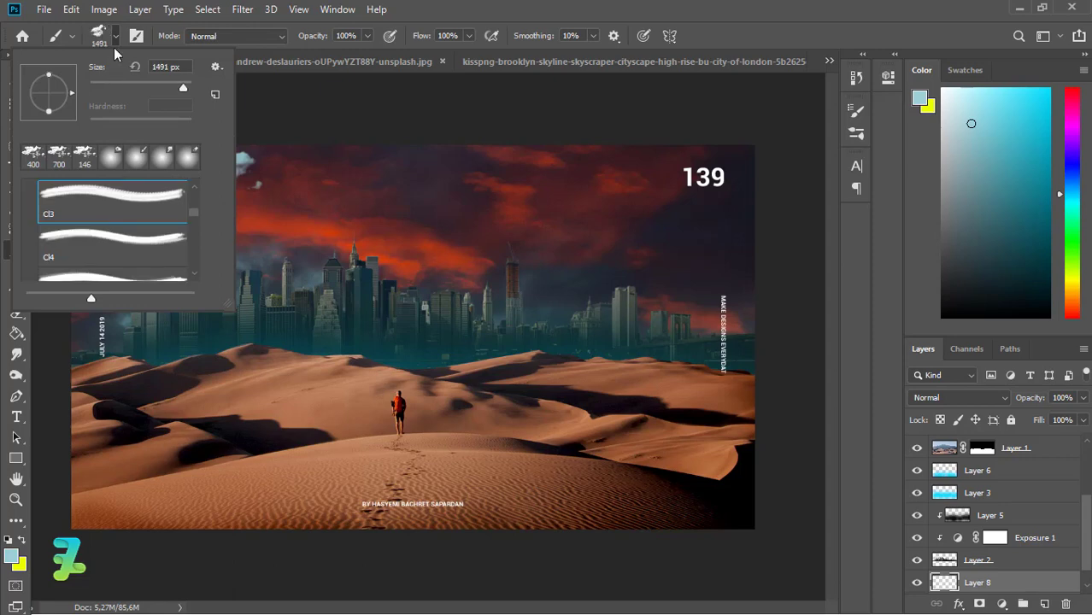
{"action": "left_click", "coordinate": [111, 244]}
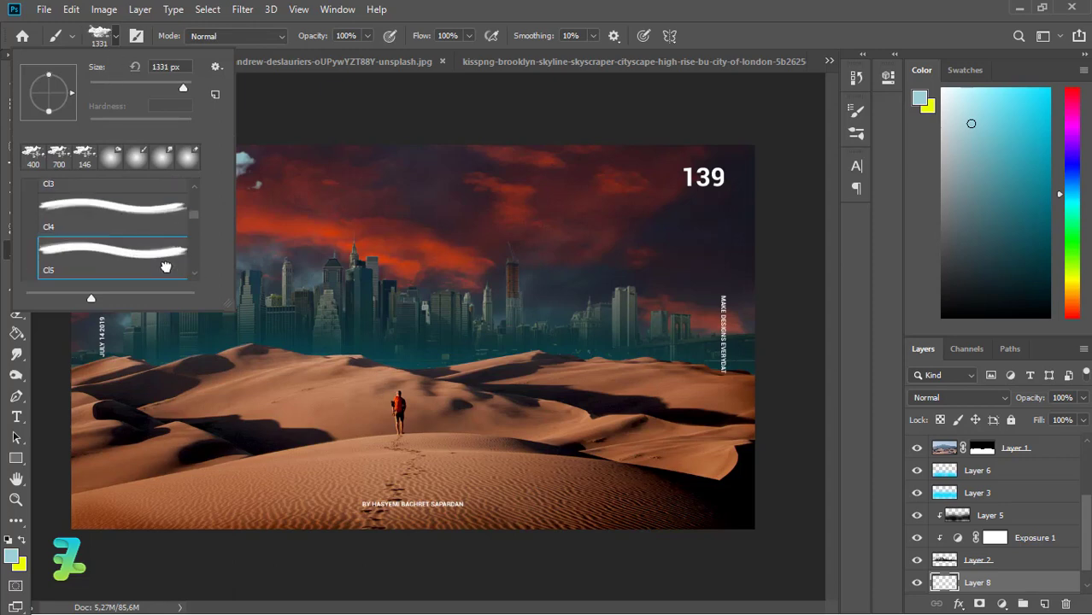
{"action": "left_click", "coordinate": [318, 168]}
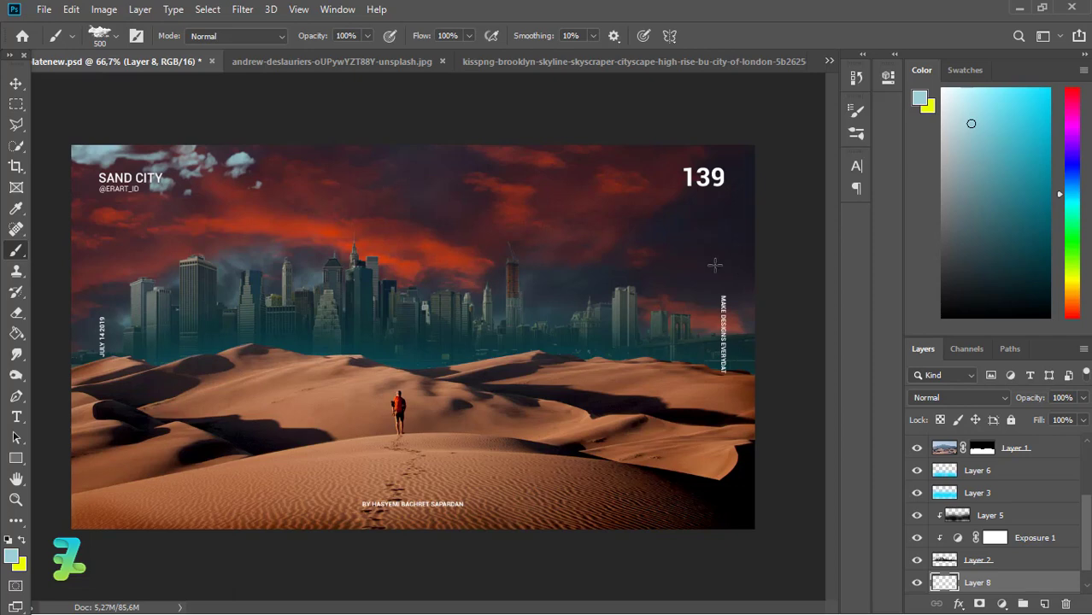
- Stamp a cloud around the 139 in the upper-right sky, retrying its placement
{"action": "left_click", "coordinate": [739, 227]}
{"action": "key", "text": "ctrl+z"}
{"action": "left_click", "coordinate": [771, 181]}
{"action": "key", "text": "ctrl+z"}
{"action": "left_click", "coordinate": [753, 195]}
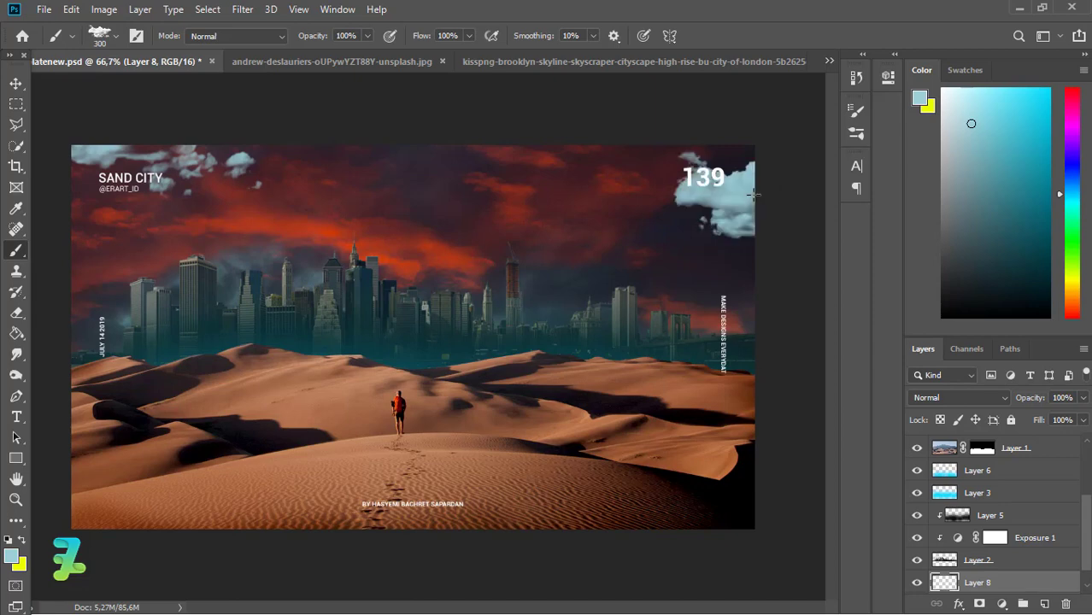
{"action": "key", "text": "ctrl+z"}
{"action": "left_click", "coordinate": [745, 183]}
- Try another cloud brush at 400, 250 and 300 px, stamping a cloud among the buildings
{"action": "left_click", "coordinate": [102, 37]}
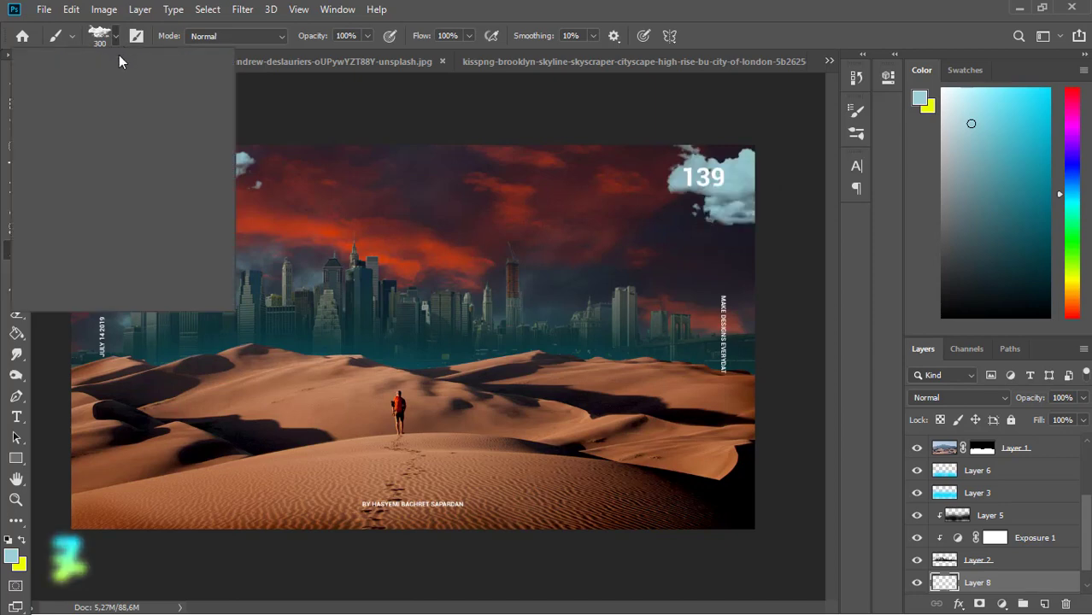
{"action": "left_click", "coordinate": [195, 274]}
{"action": "left_click", "coordinate": [139, 272]}
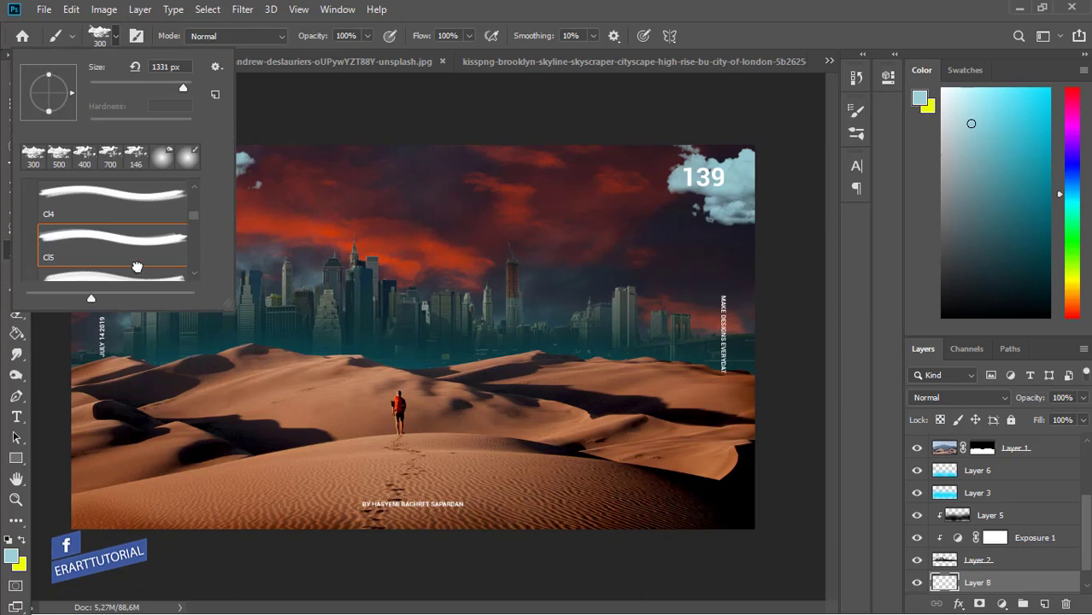
{"action": "left_click", "coordinate": [118, 44]}
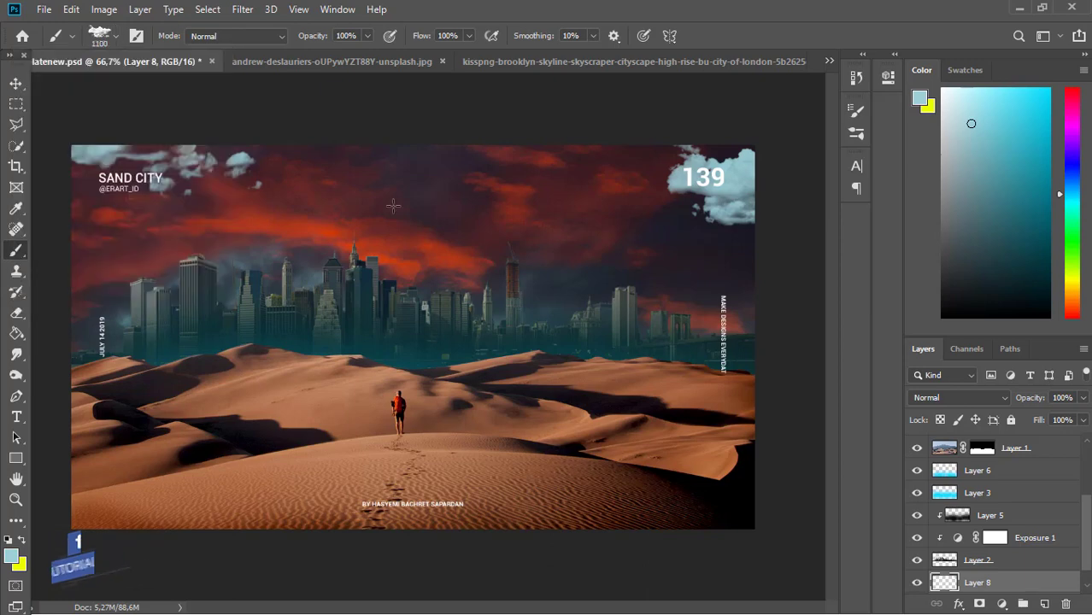
{"action": "key", "text": "bracketleft"}
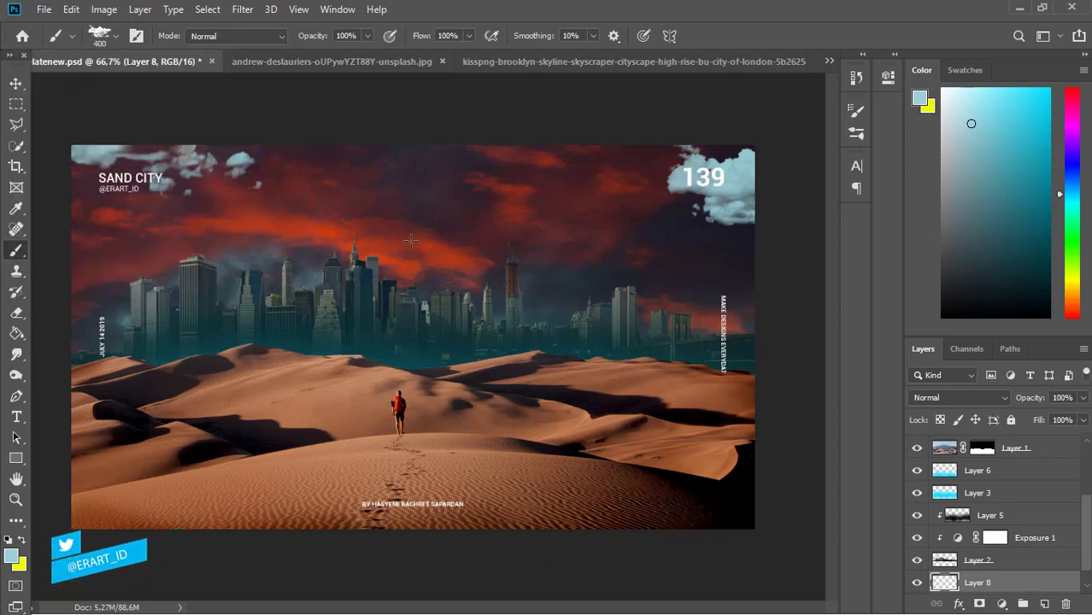
{"action": "key", "text": "bracketleft"}
{"action": "key", "text": "bracketleft"}
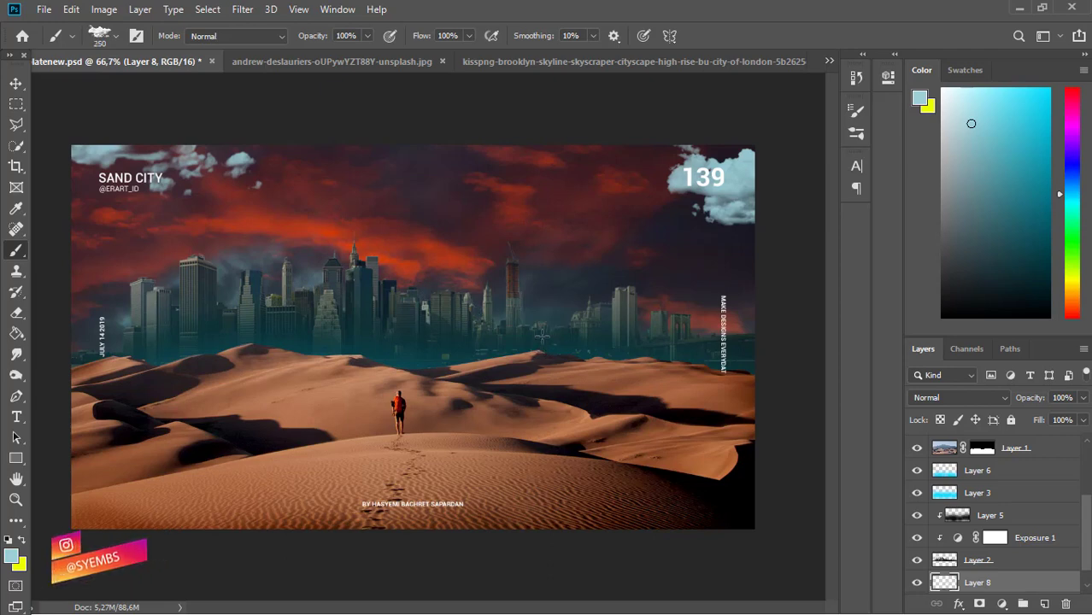
{"action": "key", "text": "ctrl+z"}
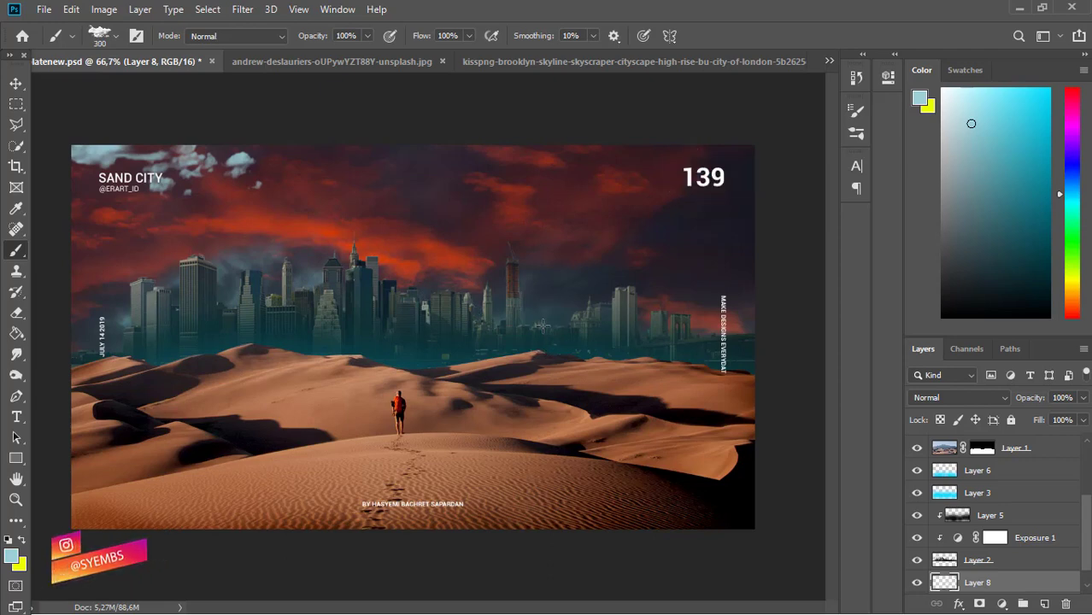
{"action": "key", "text": "bracketright"}
{"action": "left_click", "coordinate": [543, 327]}
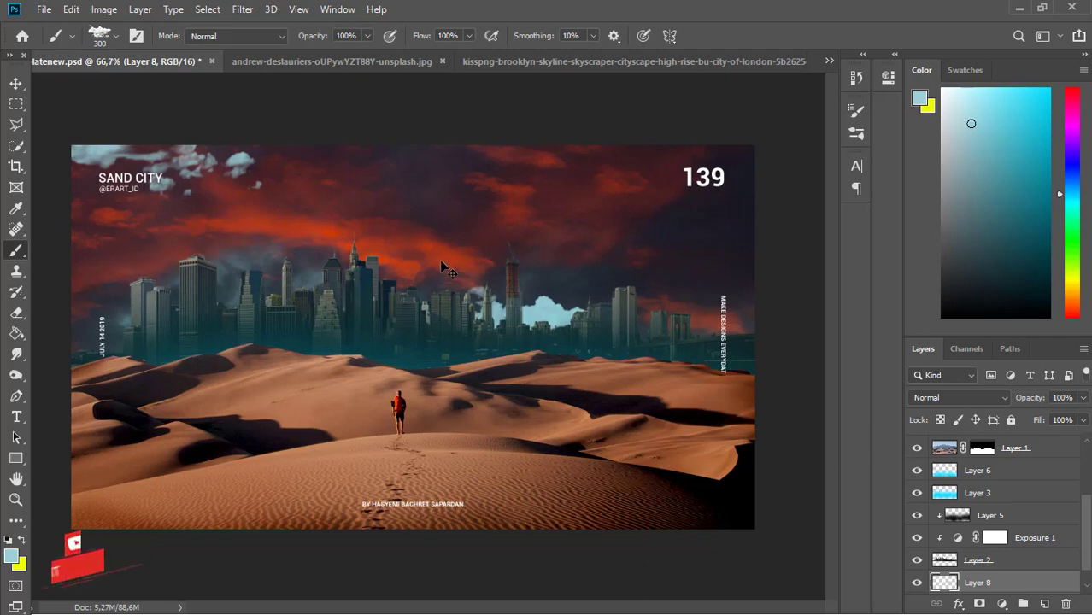
- Choose another cloud brush preset and reduce its size
{"action": "left_click", "coordinate": [119, 36]}
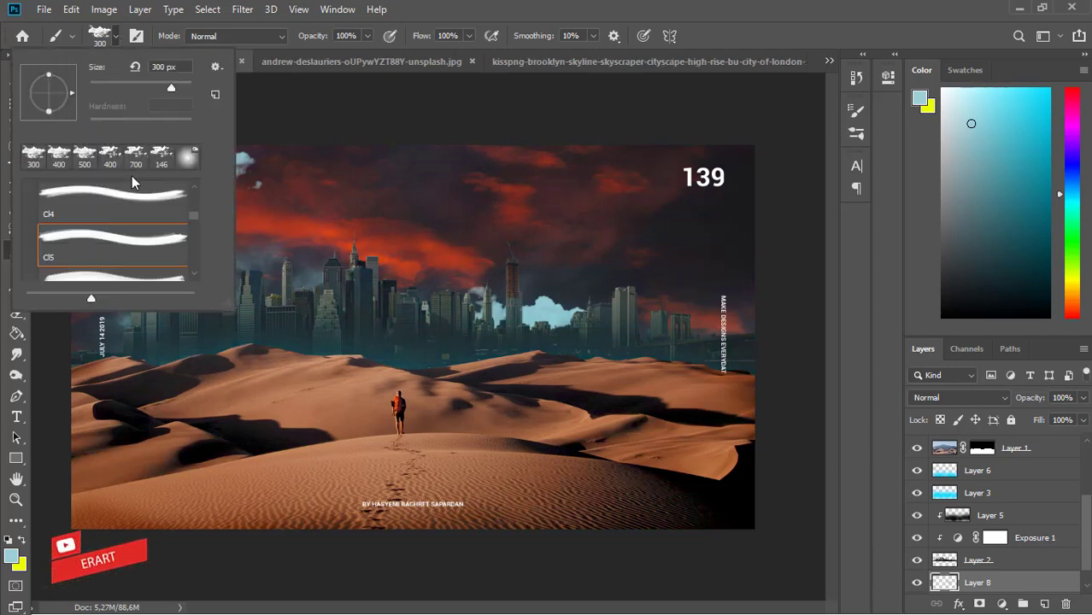
{"action": "left_click", "coordinate": [161, 154]}
{"action": "left_click", "coordinate": [118, 36]}
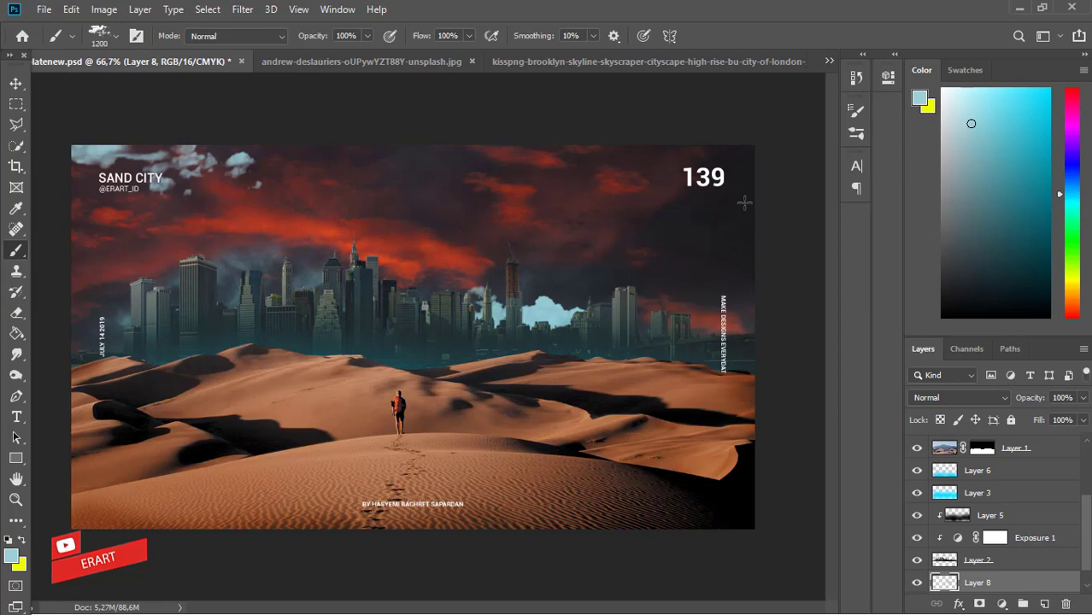
{"action": "key", "text": "bracketleft"}
{"action": "key", "text": "bracketleft"}
{"action": "key", "text": "bracketleft"}
- Stamp a soft cloud around the 139 number, retrying until it wraps the number
{"action": "left_click", "coordinate": [744, 183]}
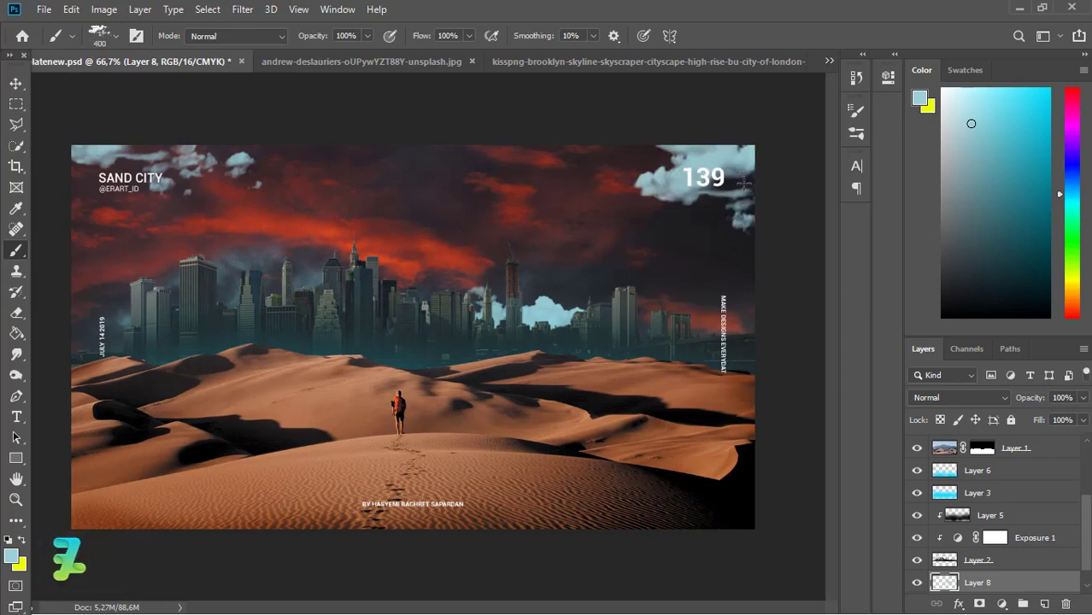
{"action": "left_click", "coordinate": [760, 228]}
{"action": "key", "text": "ctrl+z"}
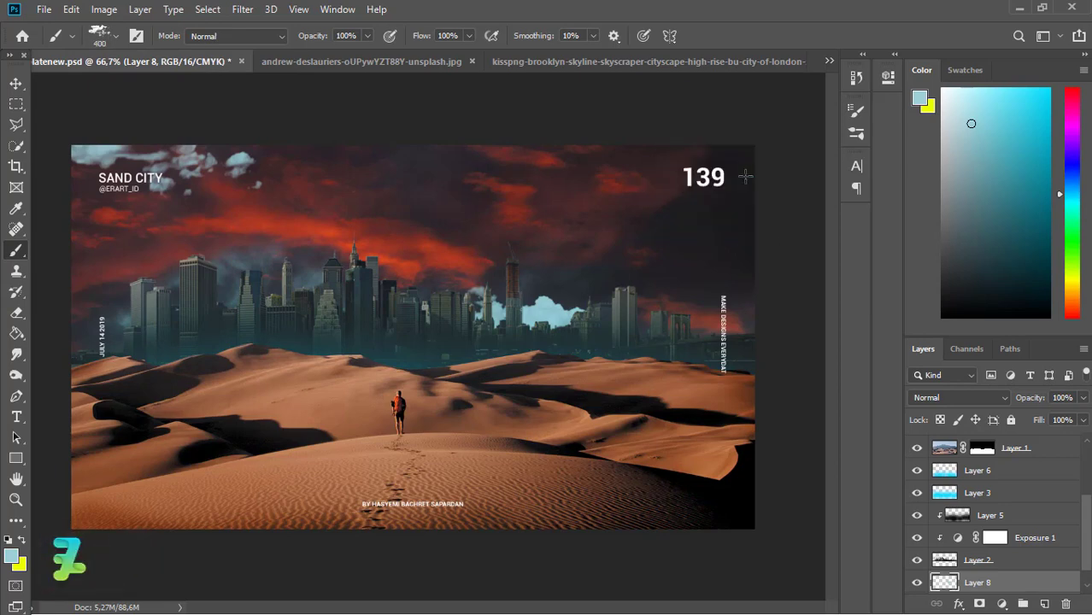
{"action": "left_click", "coordinate": [745, 176]}
{"action": "left_click", "coordinate": [751, 186]}
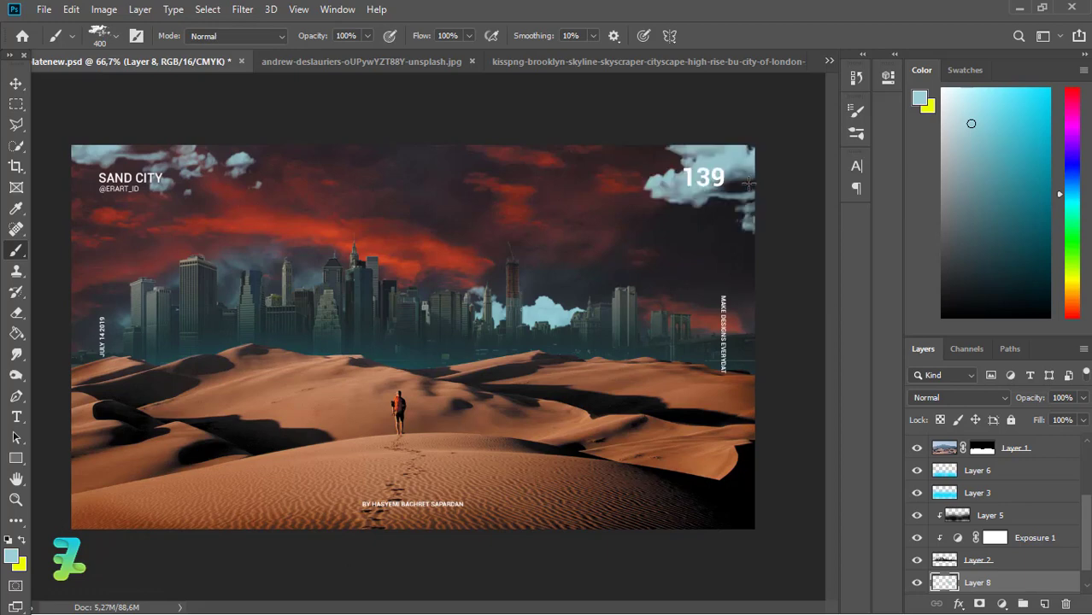
{"action": "key", "text": "ctrl+z"}
{"action": "key", "text": "ctrl+z"}
{"action": "left_click", "coordinate": [751, 188]}
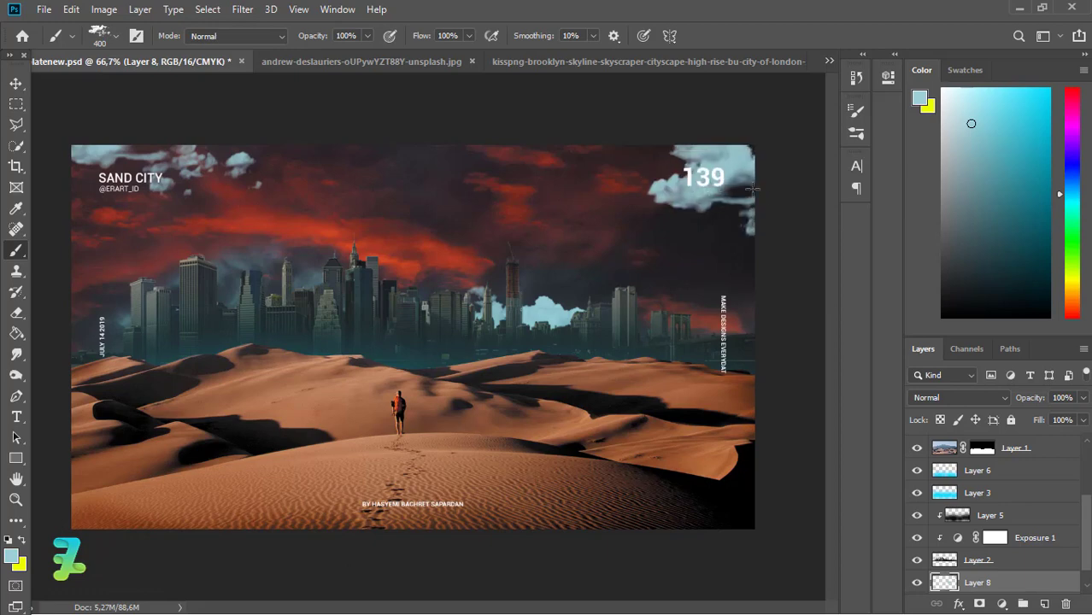
{"action": "left_click", "coordinate": [116, 35]}
- Switch to a larger cloud brush preset and stamp a smaller cloud in the upper sky
{"action": "left_click_drag", "start_coordinate": [194, 216], "coordinate": [194, 228]}
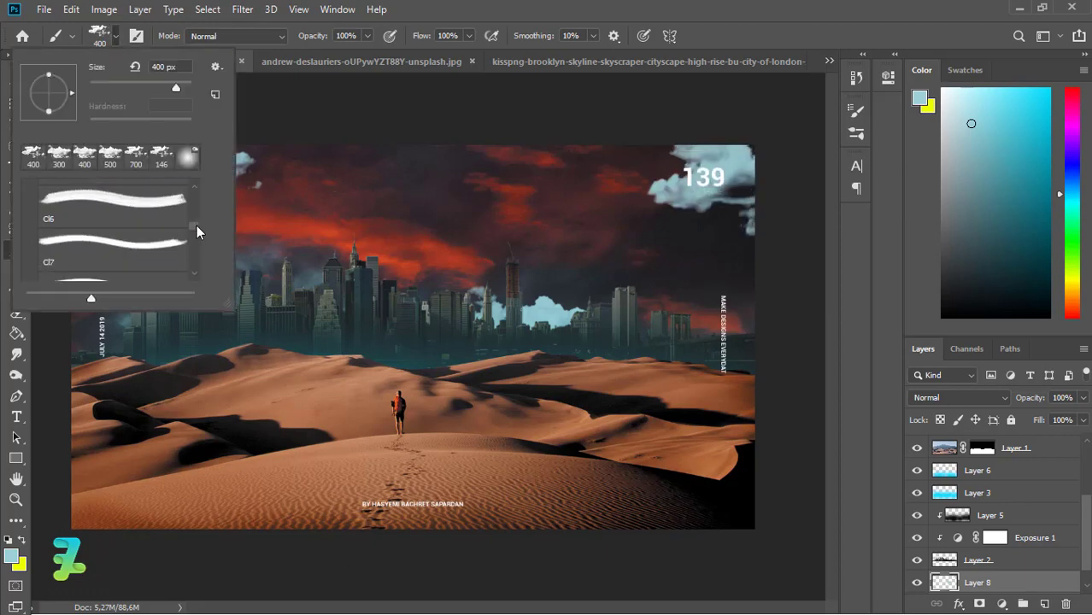
{"action": "left_click", "coordinate": [142, 249]}
{"action": "left_click", "coordinate": [119, 38]}
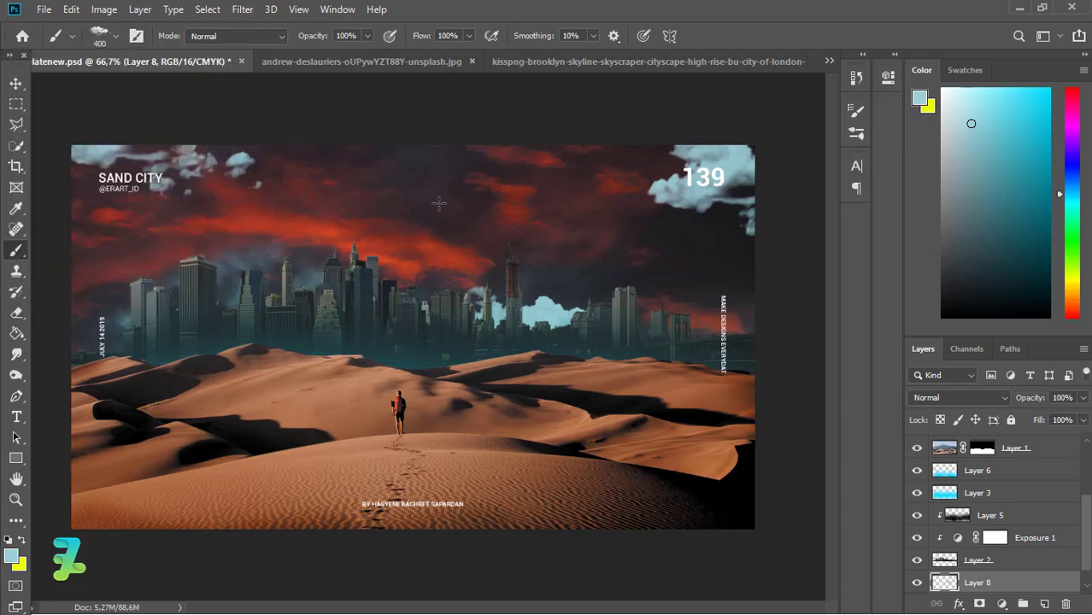
{"action": "left_click", "coordinate": [488, 160]}
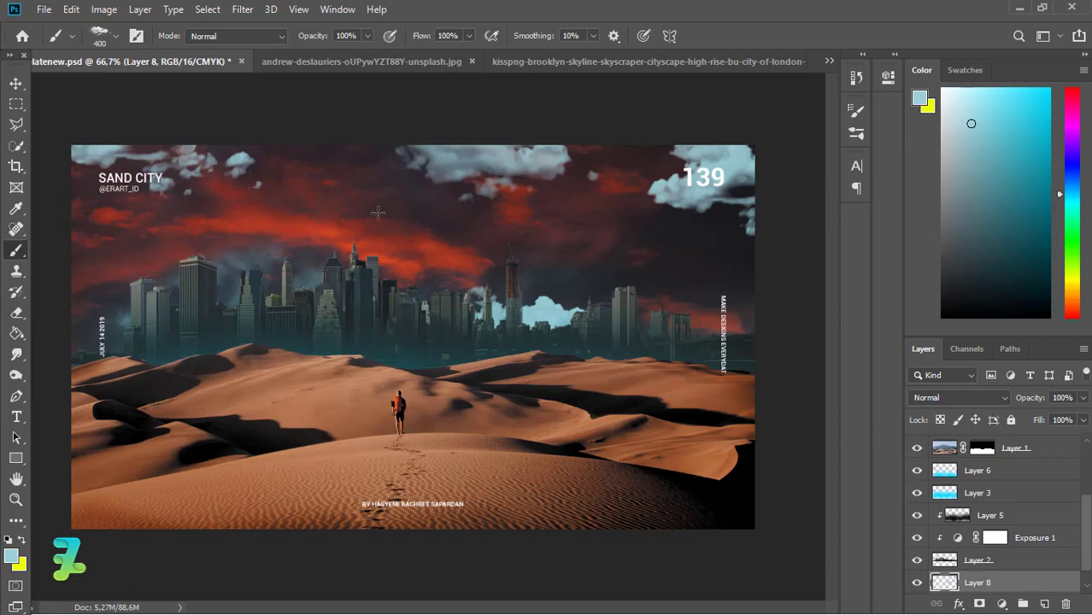
{"action": "key", "text": "bracketleft"}
{"action": "key", "text": "bracketleft"}
{"action": "key", "text": "ctrl+z"}
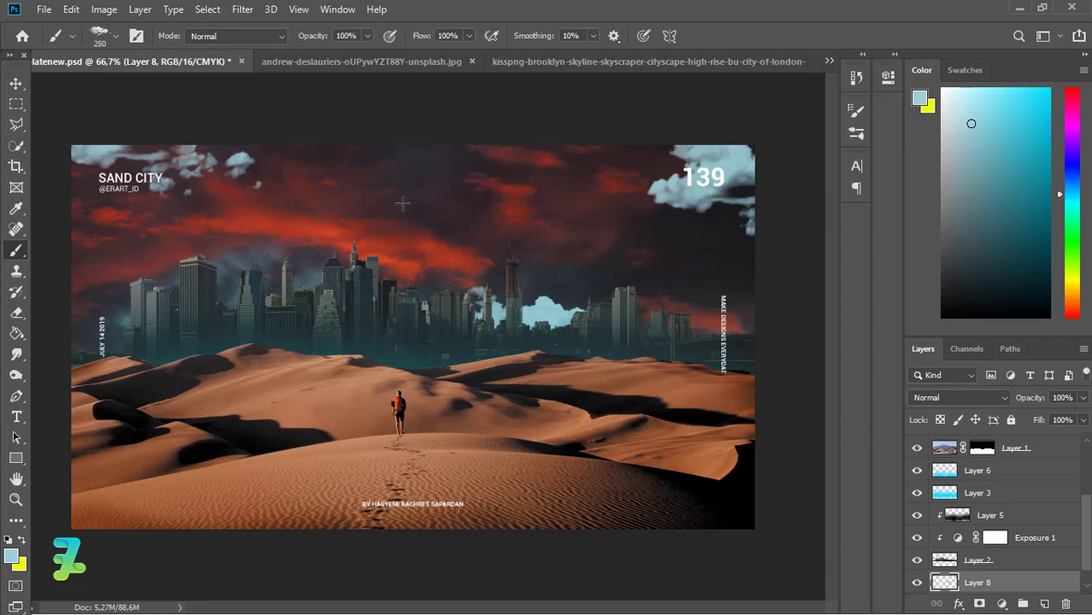
{"action": "left_click", "coordinate": [449, 193]}
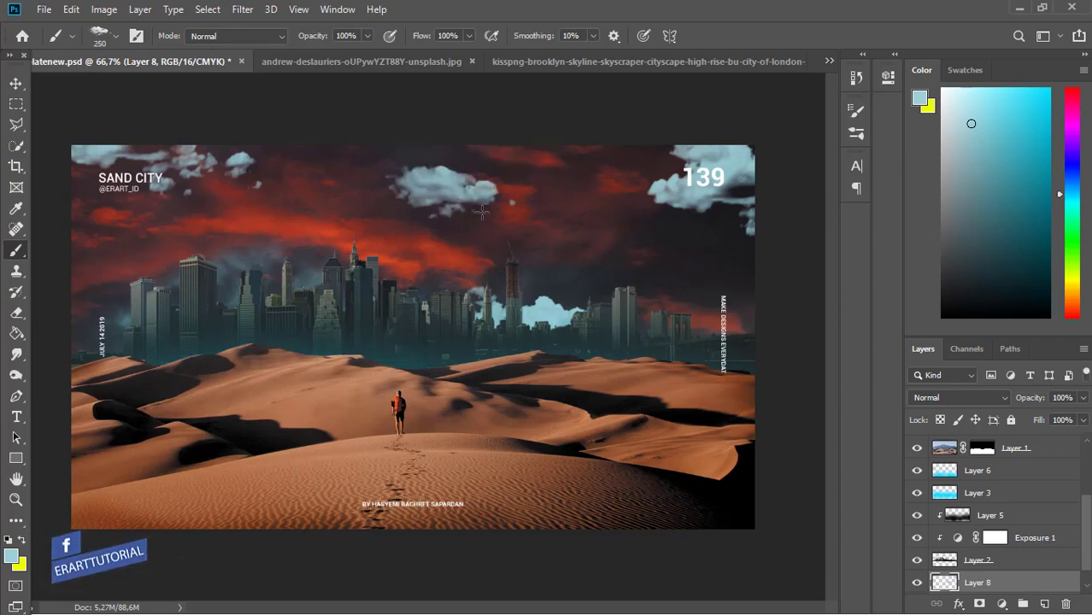
- With another cloud brush, stamp clouds beside the left and right skyline
{"action": "left_click", "coordinate": [113, 38]}
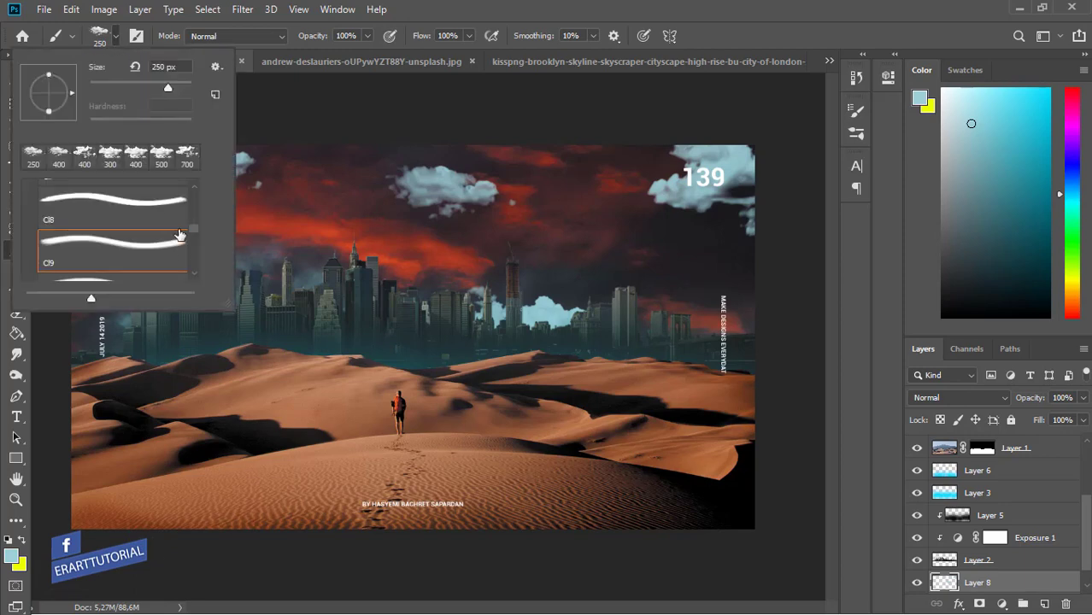
{"action": "left_click", "coordinate": [159, 271]}
{"action": "left_click", "coordinate": [144, 196]}
{"action": "key", "text": "bracketleft"}
{"action": "key", "text": "bracketleft"}
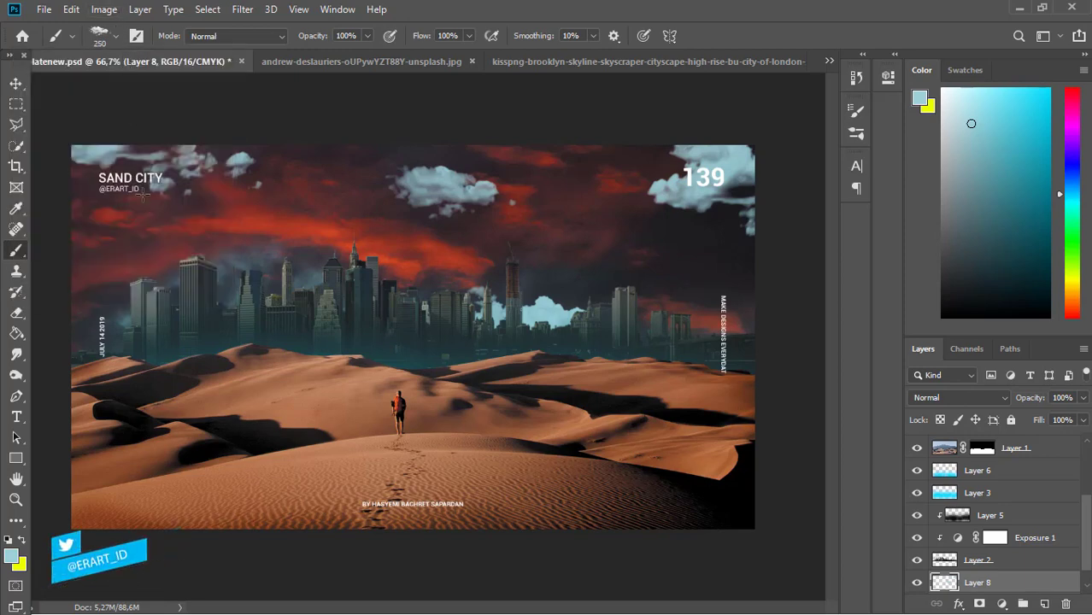
{"action": "left_click", "coordinate": [94, 306]}
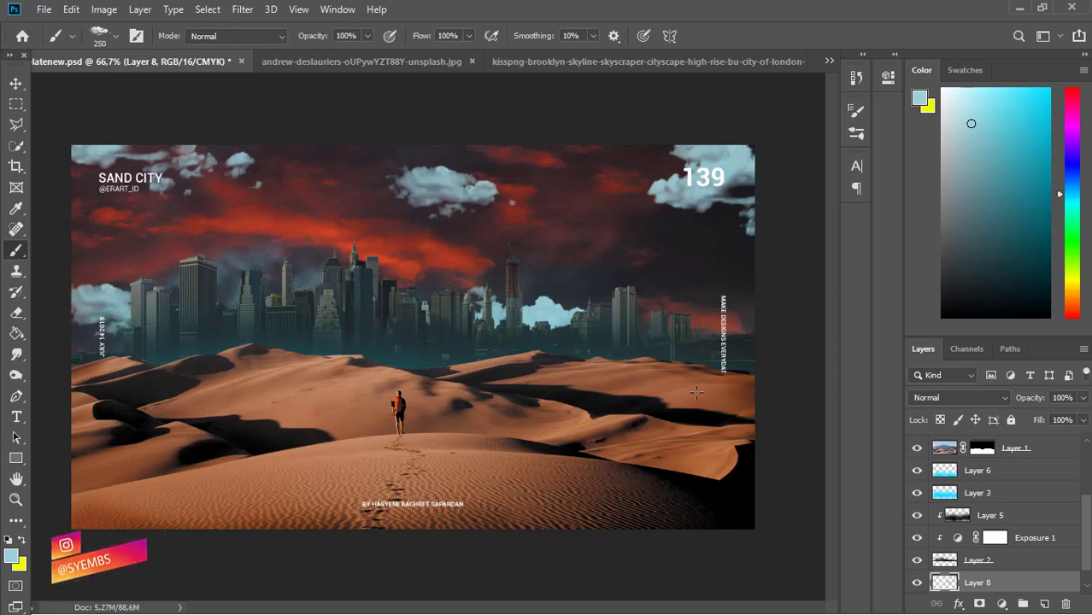
{"action": "left_click", "coordinate": [733, 324]}
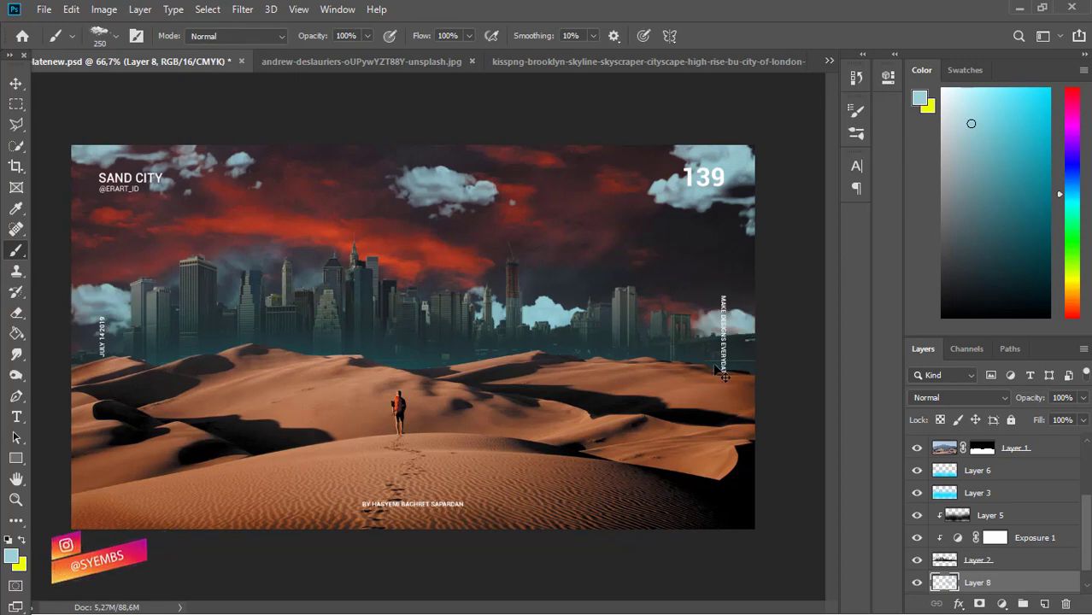
{"action": "key", "text": "ctrl+z"}
{"action": "left_click", "coordinate": [728, 283]}
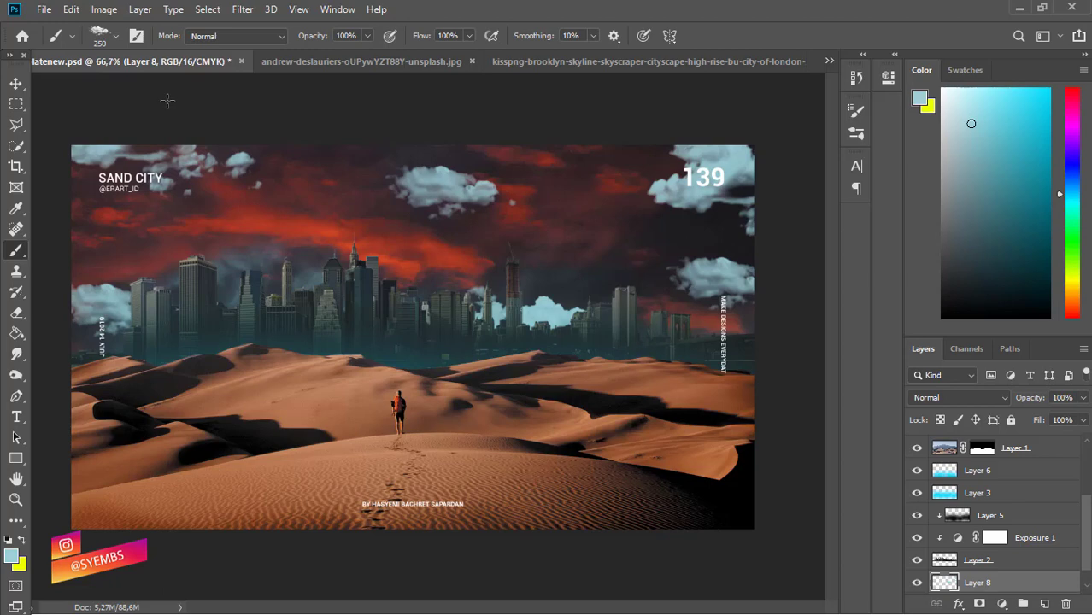
- Stamp a small cloud into the middle of the red sky with the cloud brush
{"action": "left_click", "coordinate": [116, 36]}
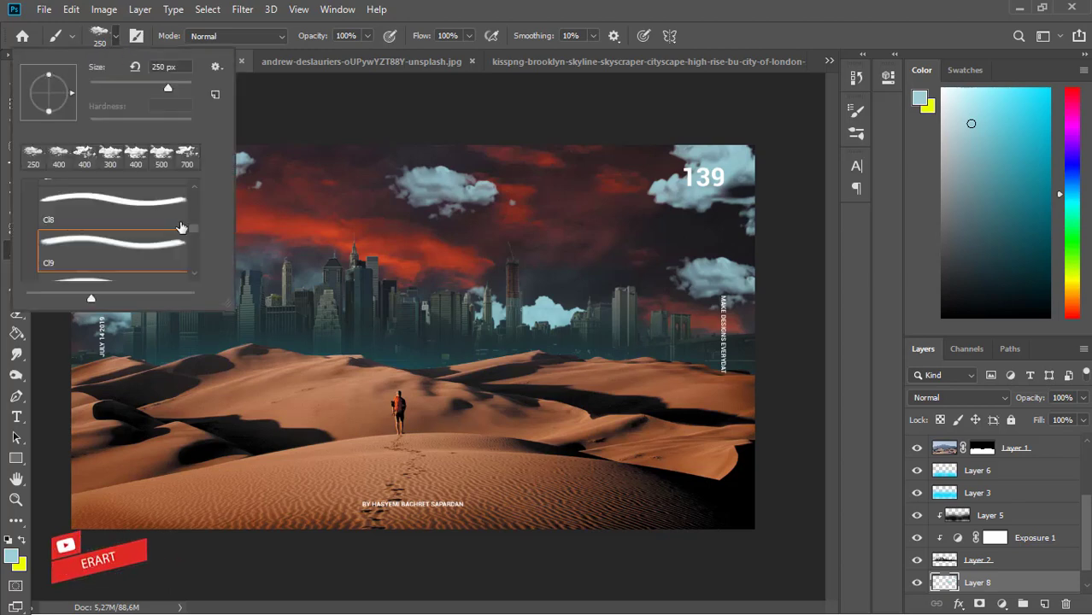
{"action": "left_click", "coordinate": [117, 36]}
{"action": "left_click", "coordinate": [289, 231]}
{"action": "key", "text": "ctrl+z"}
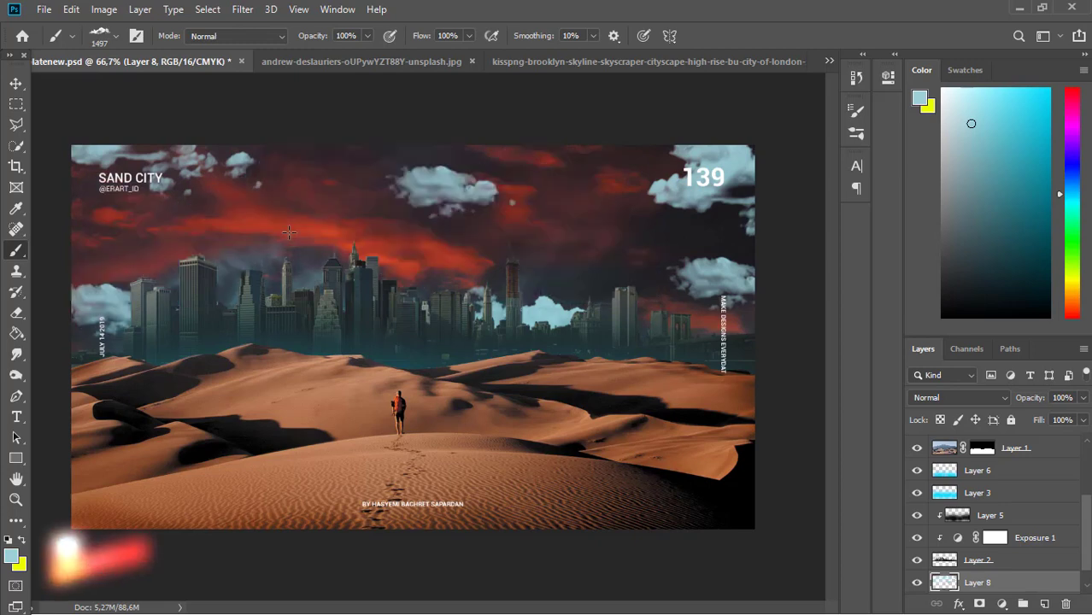
{"action": "key", "text": "bracketleft"}
{"action": "key", "text": "bracketleft"}
{"action": "key", "text": "bracketleft"}
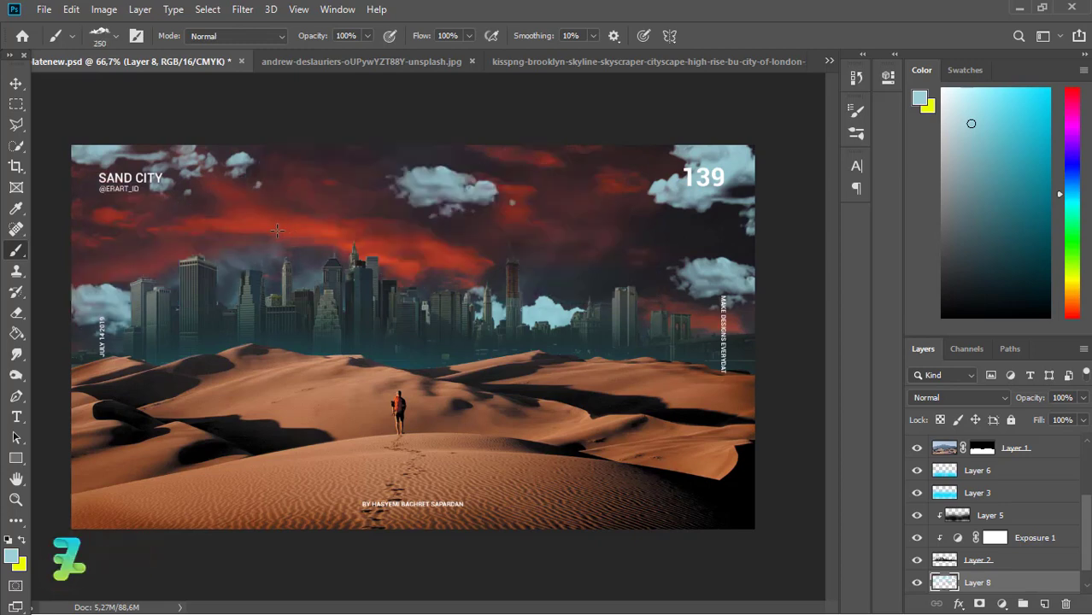
{"action": "left_click", "coordinate": [277, 229]}
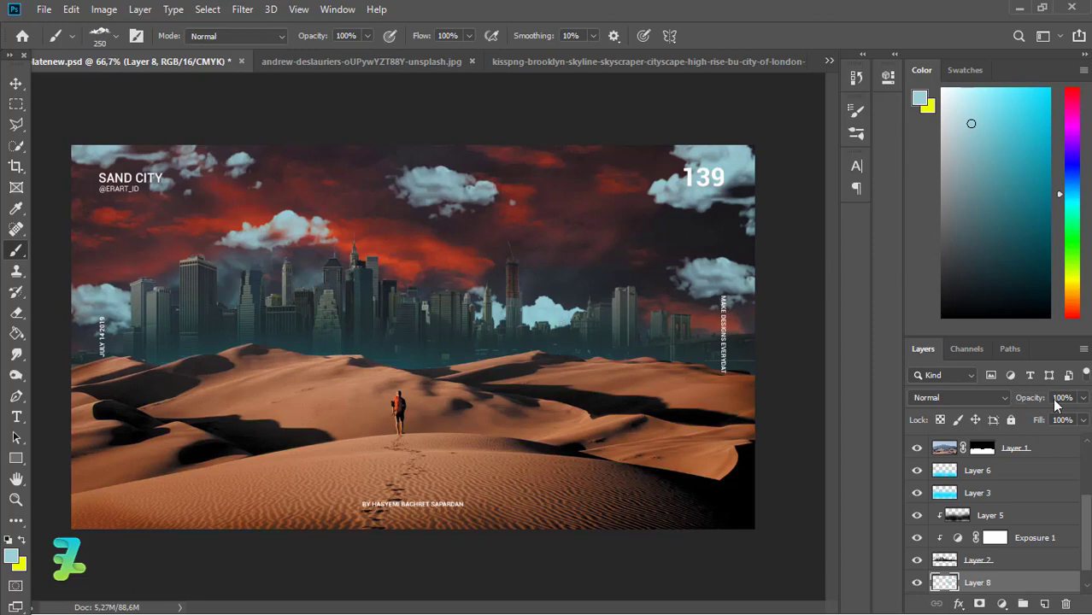
- Fade the cloud layer to 79% opacity and add an empty Layer 9 above it
{"action": "left_click", "coordinate": [1082, 397]}
{"action": "left_click_drag", "start_coordinate": [1083, 417], "coordinate": [1069, 418]}
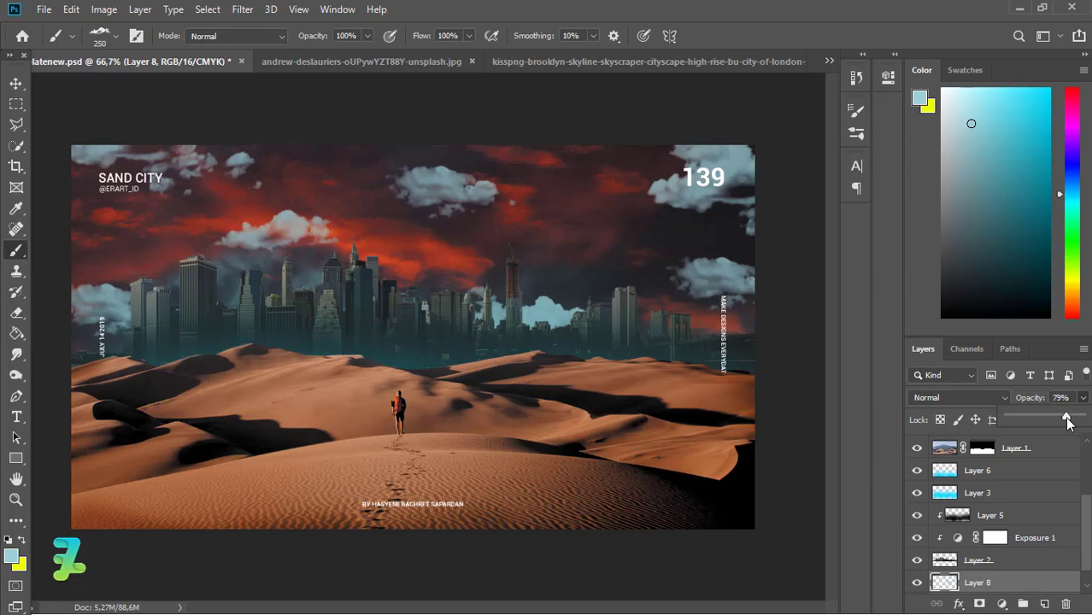
{"action": "left_click_drag", "start_coordinate": [1089, 531], "coordinate": [1088, 606]}
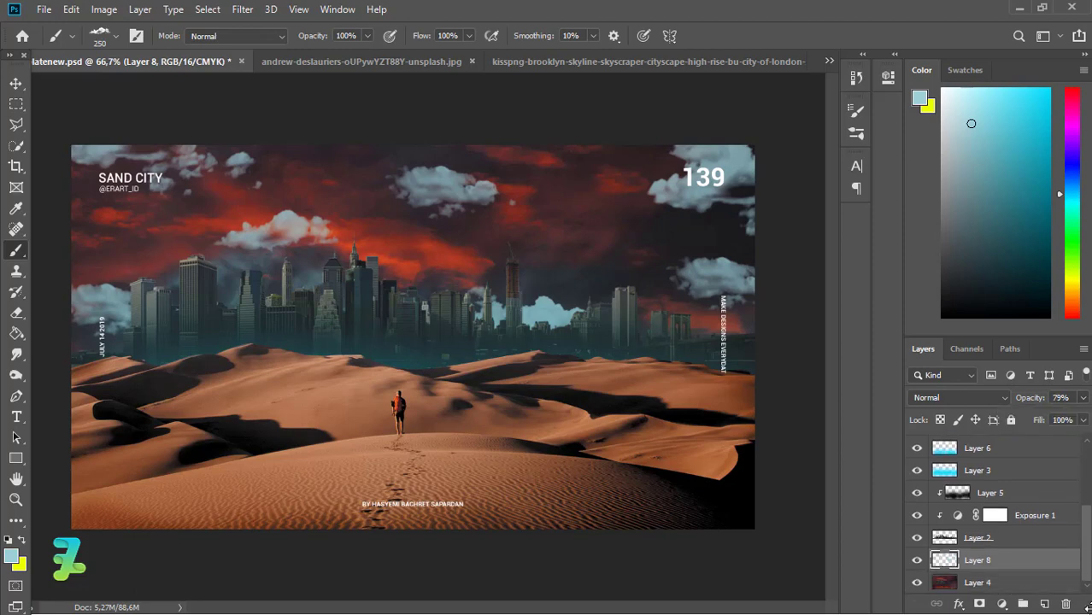
{"action": "left_click", "coordinate": [1045, 604]}
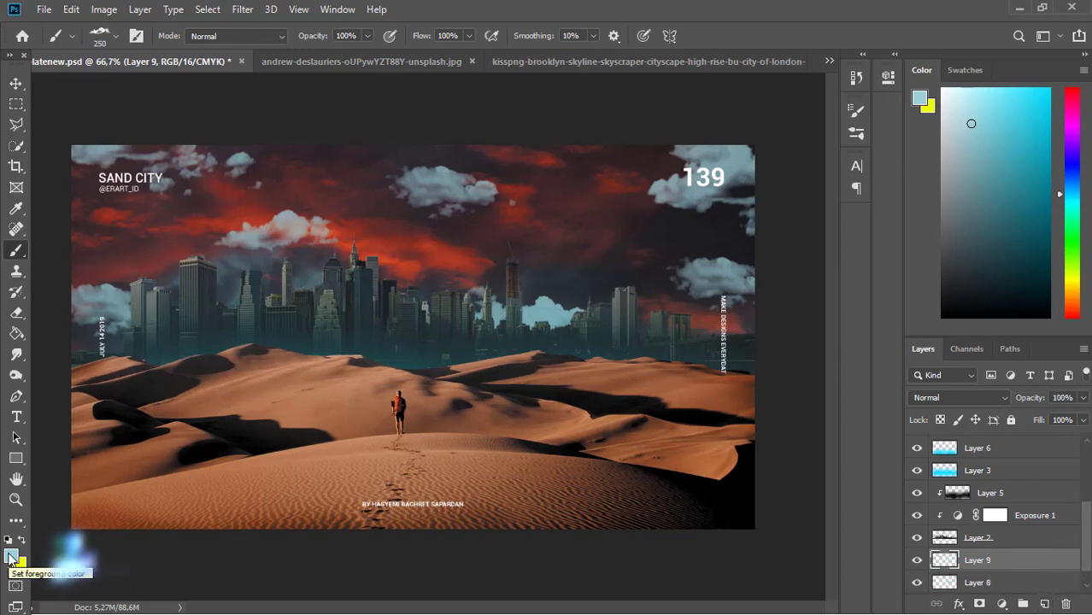
- Set a very pale cyan painting colour and choose the Soft Round brush
{"action": "left_click", "coordinate": [11, 556]}
{"action": "left_click", "coordinate": [552, 84]}
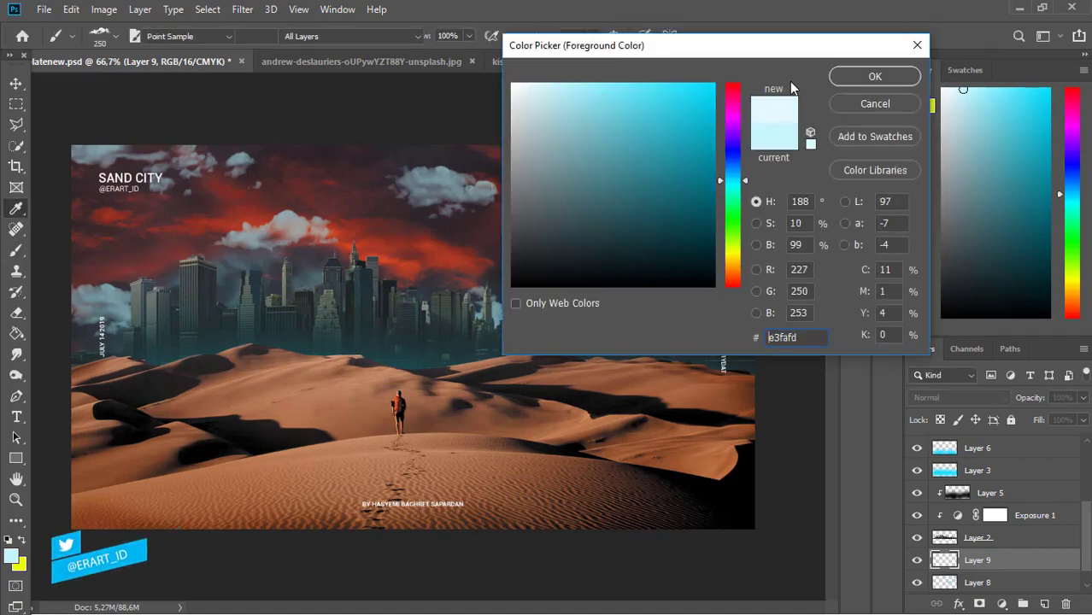
{"action": "left_click", "coordinate": [874, 74]}
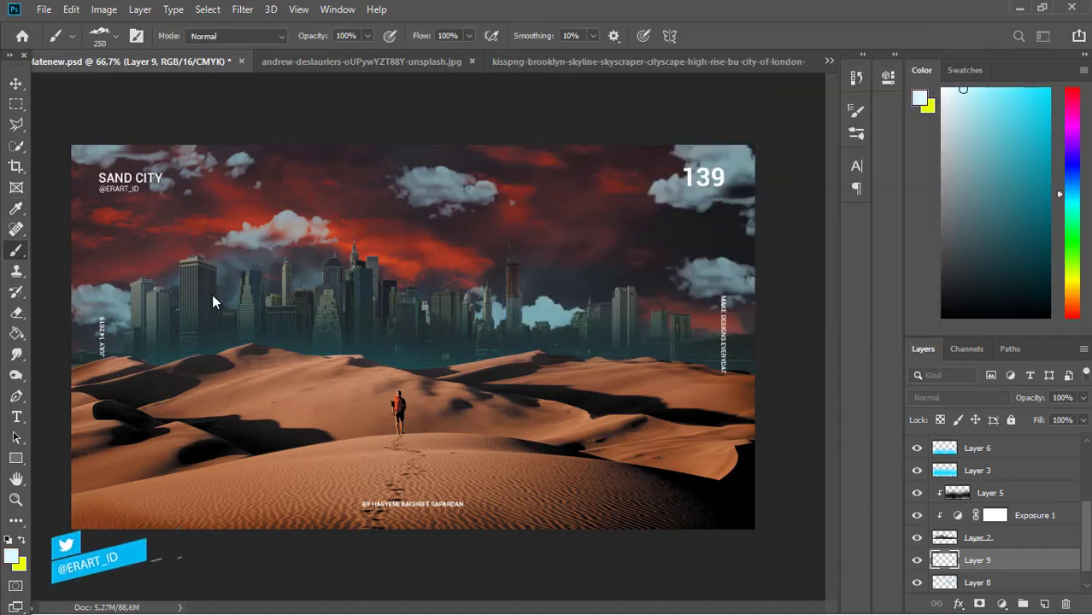
{"action": "left_click", "coordinate": [114, 40]}
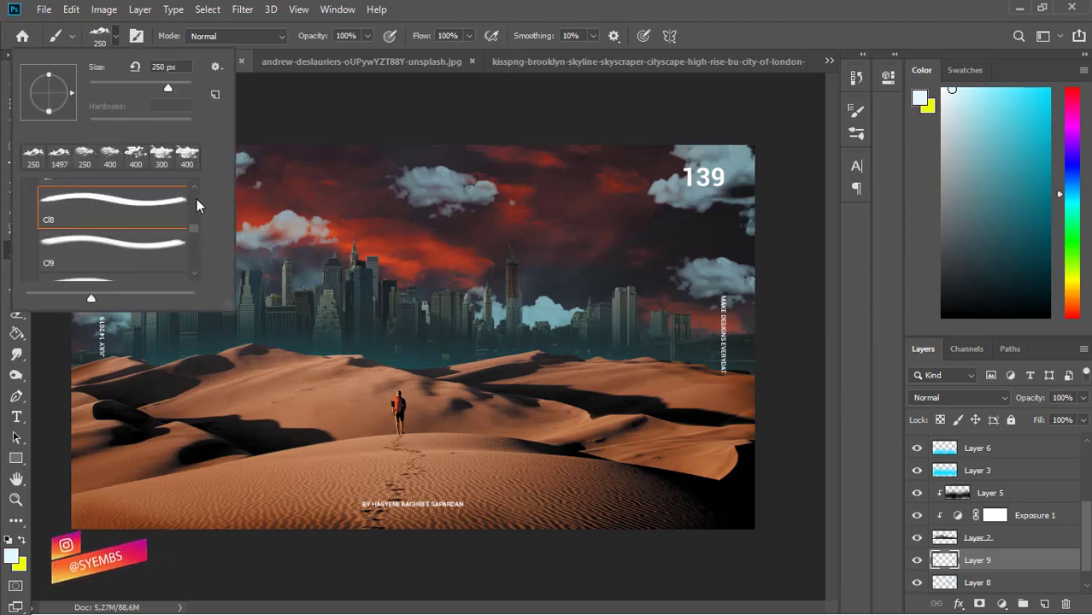
{"action": "left_click_drag", "start_coordinate": [193, 228], "coordinate": [195, 181]}
{"action": "left_click", "coordinate": [29, 189]}
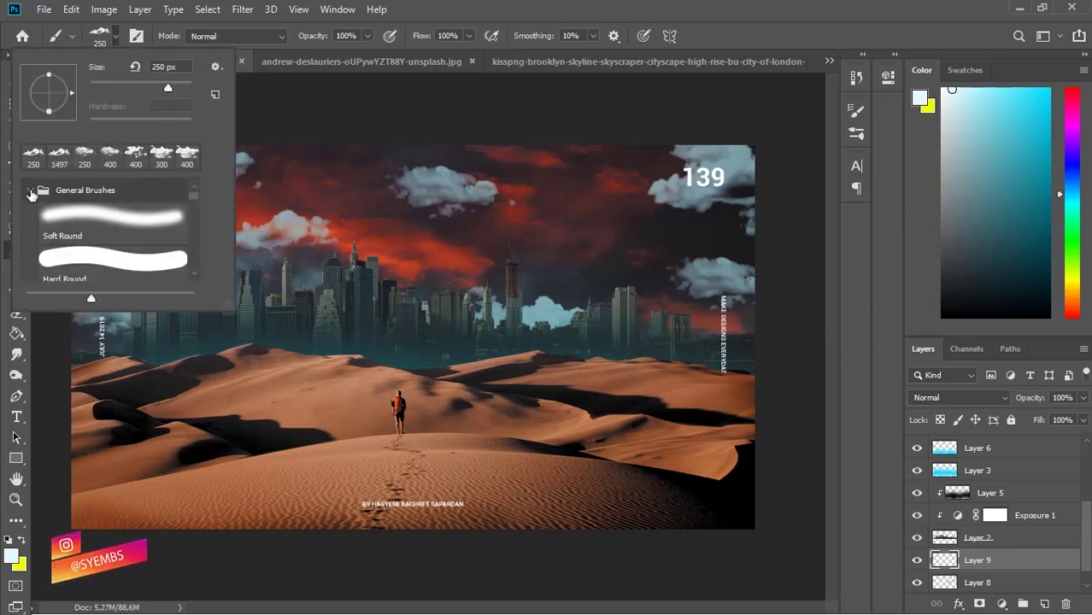
{"action": "left_click", "coordinate": [50, 218]}
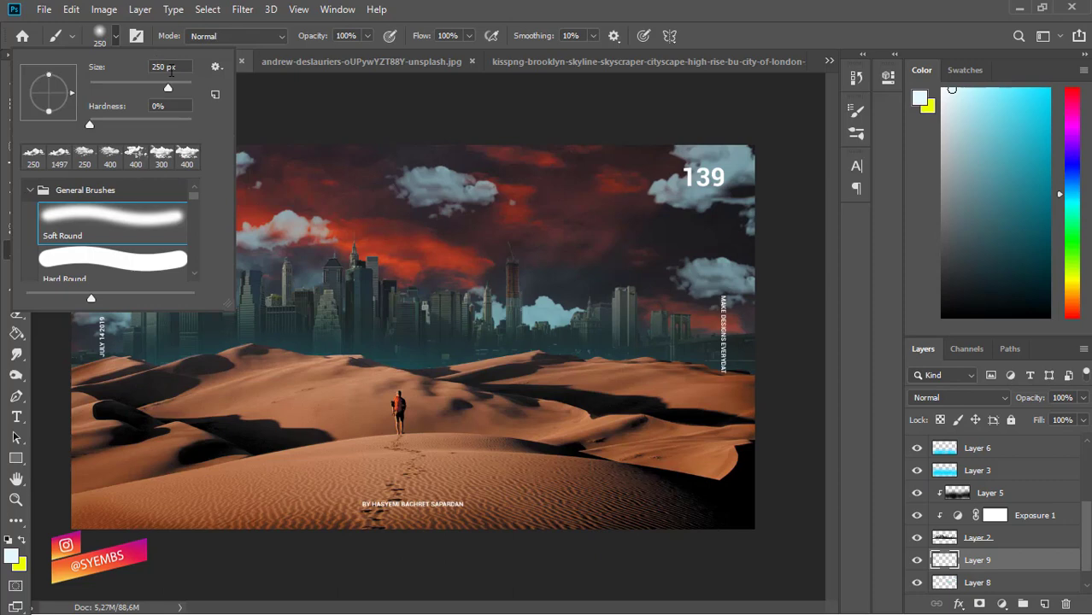
{"action": "left_click", "coordinate": [116, 35]}
- Paint soft haze dabs over the left buildings and skyline, undoing misplaced strokes
{"action": "left_click_drag", "start_coordinate": [120, 299], "coordinate": [138, 336]}
{"action": "key", "text": "ctrl+z"}
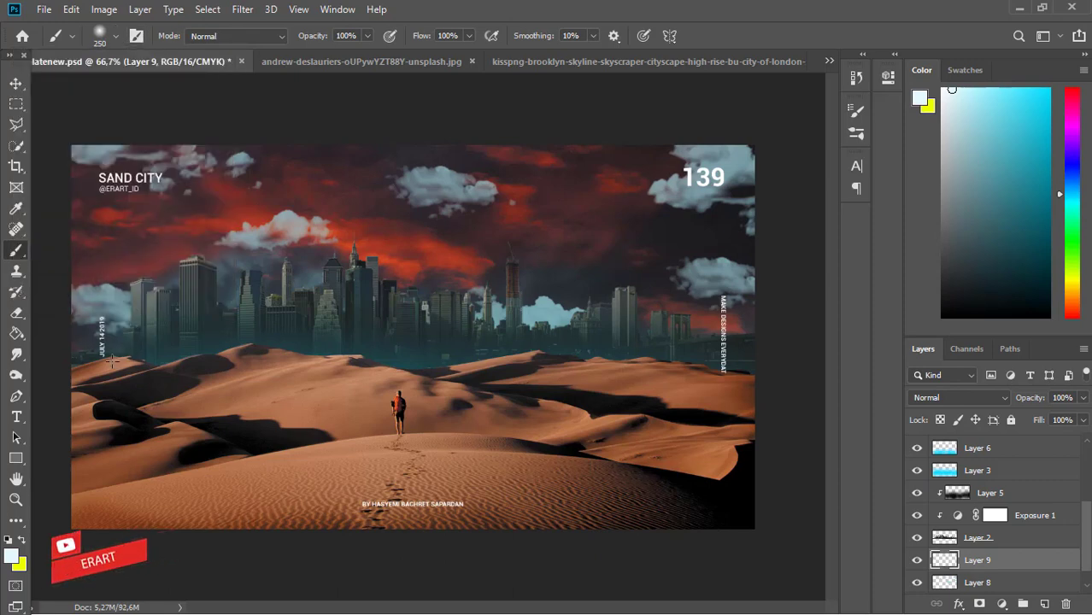
{"action": "key", "text": "ctrl+z"}
{"action": "key", "text": "bracketright"}
{"action": "key", "text": "bracketright"}
{"action": "key", "text": "bracketright"}
{"action": "left_click", "coordinate": [128, 372]}
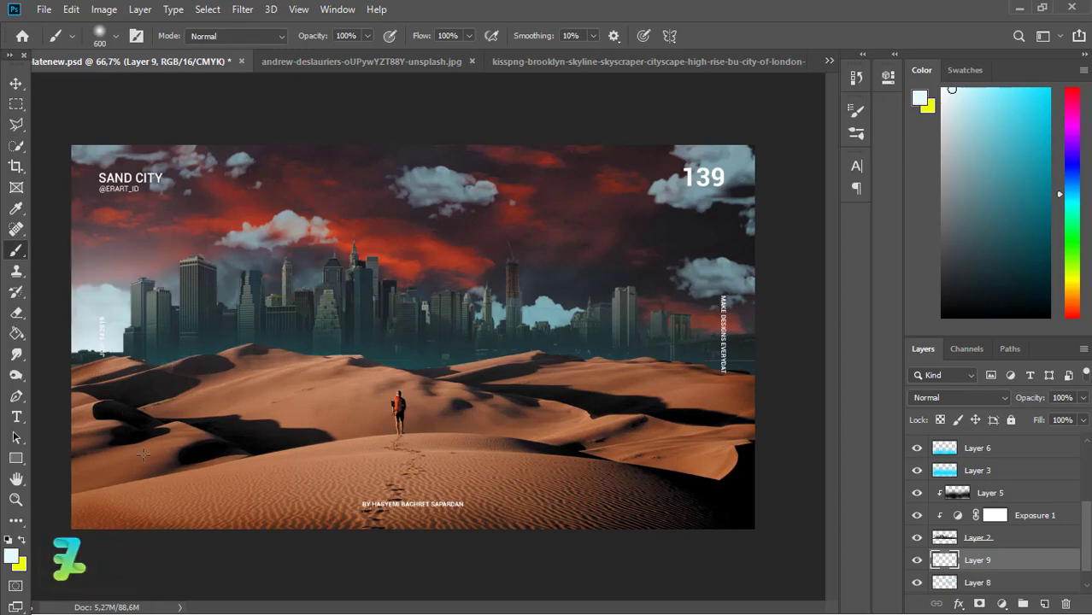
{"action": "key", "text": "ctrl+z"}
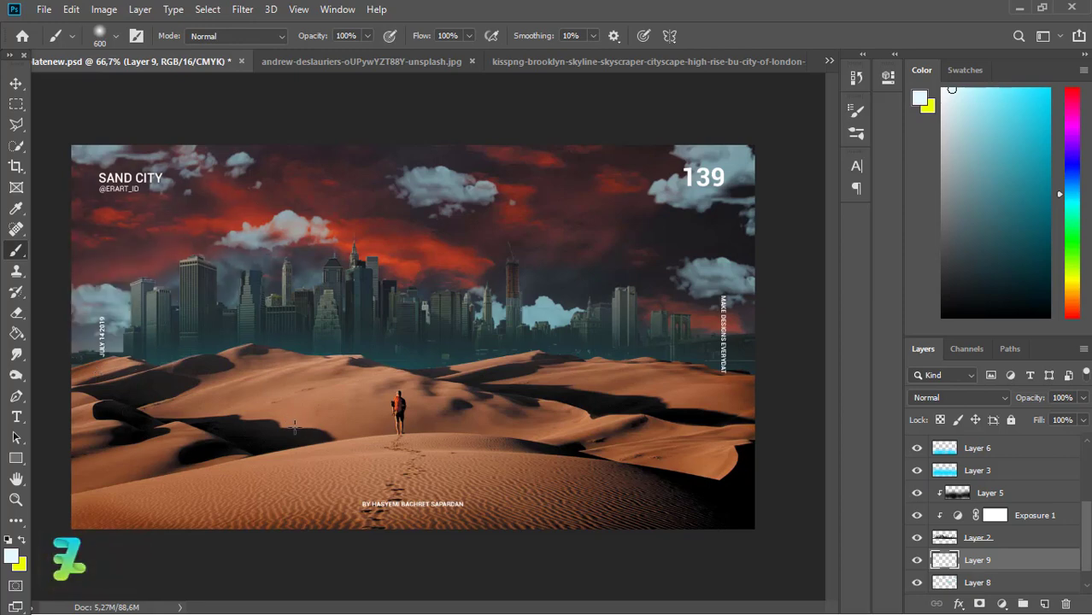
{"action": "left_click", "coordinate": [339, 374]}
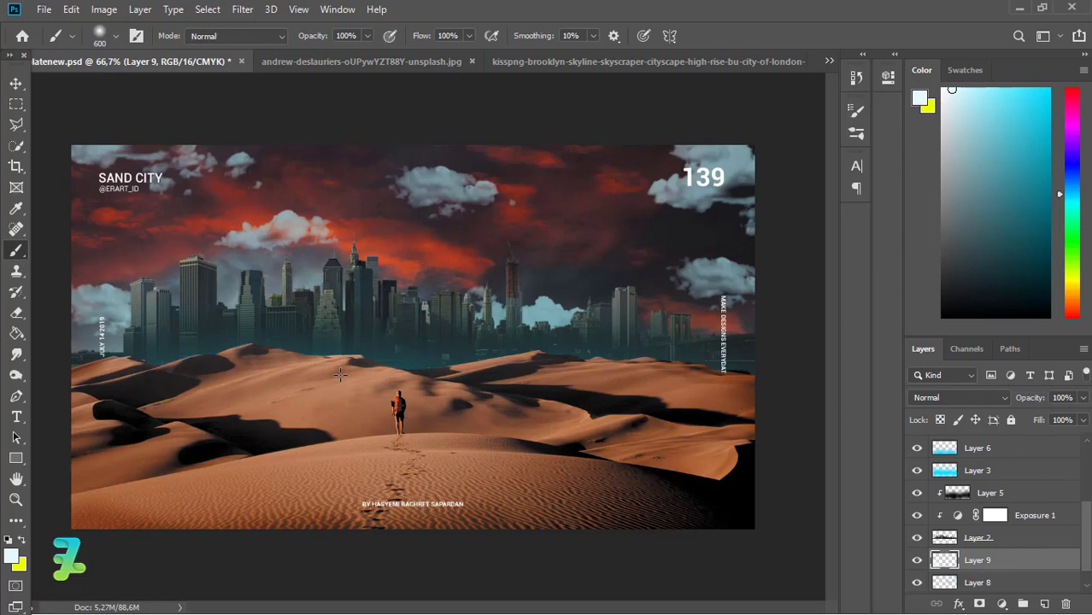
{"action": "left_click", "coordinate": [426, 379]}
{"action": "key", "text": "ctrl+z"}
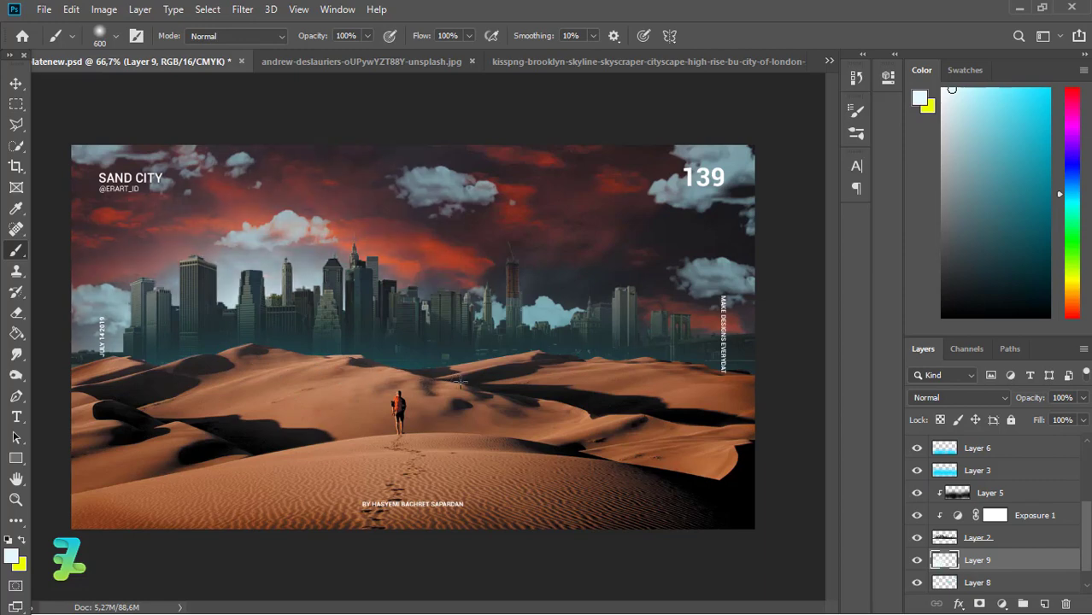
{"action": "key", "text": "ctrl+z"}
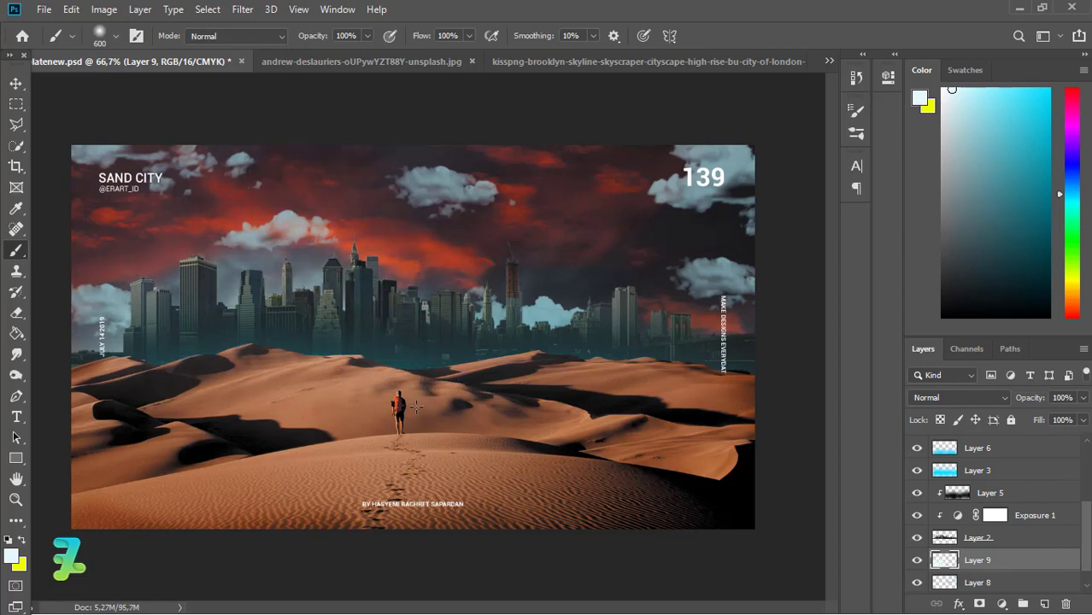
- Paint soft haze over the middle and right parts of the skyline
{"action": "left_click", "coordinate": [466, 382]}
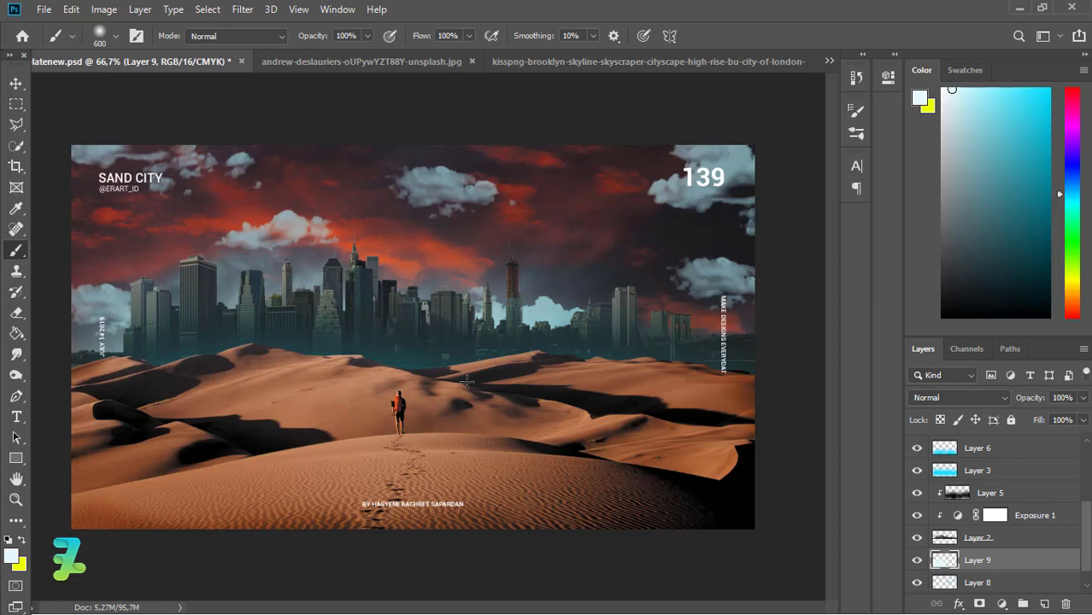
{"action": "left_click", "coordinate": [674, 378]}
{"action": "key", "text": "ctrl+z"}
{"action": "left_click", "coordinate": [671, 408]}
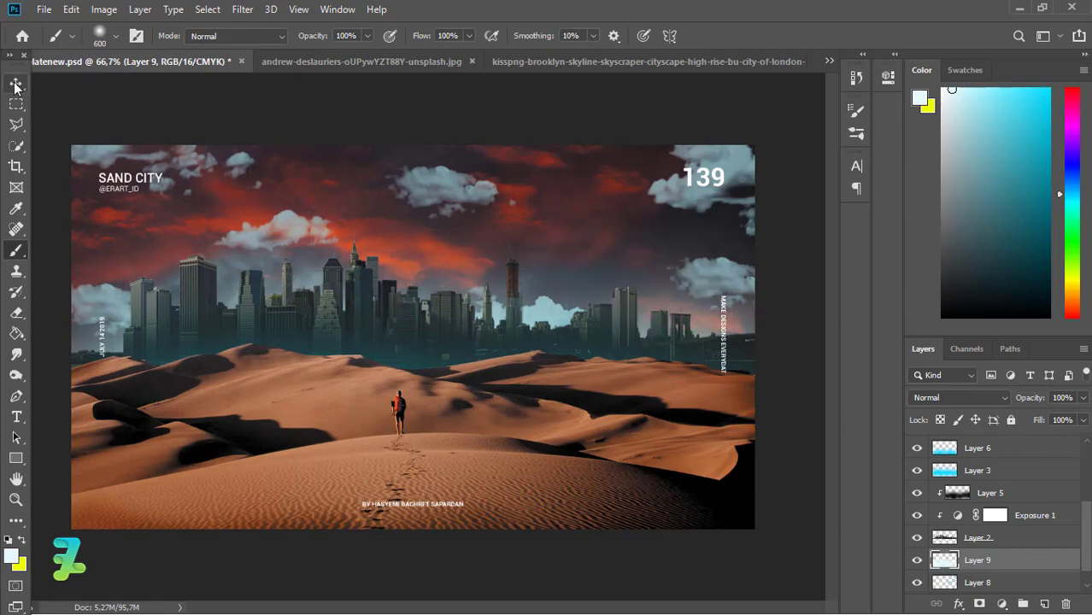
- Fade the haze layer, Layer 9, to 59% opacity
{"action": "left_click", "coordinate": [15, 83]}
{"action": "left_click", "coordinate": [1082, 397]}
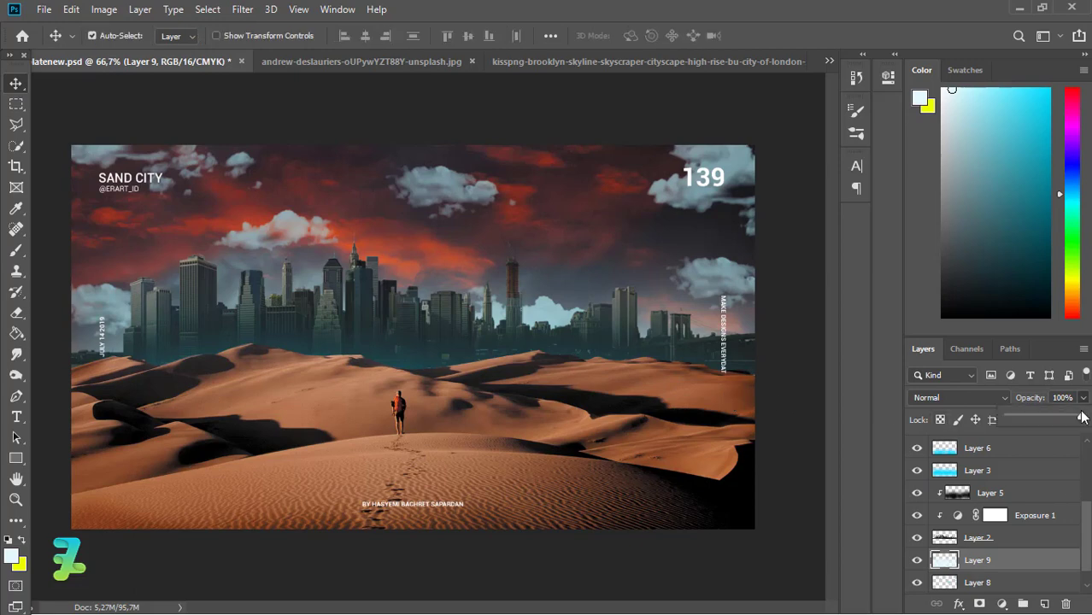
{"action": "left_click_drag", "start_coordinate": [1077, 416], "coordinate": [1044, 419]}
{"action": "left_click_drag", "start_coordinate": [1087, 530], "coordinate": [1068, 450]}
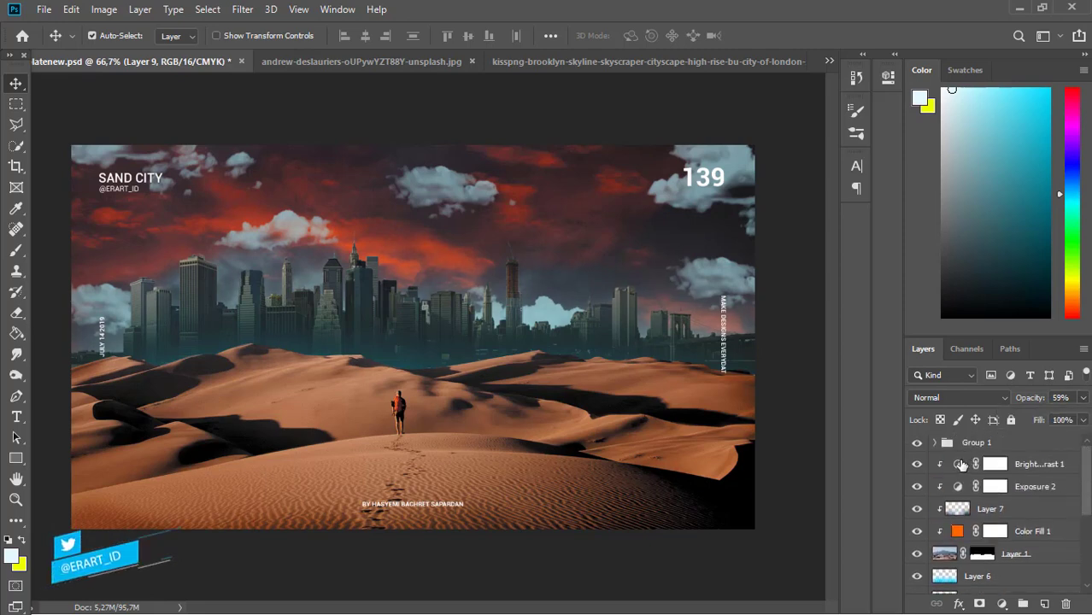
- Add a Color Lookup adjustment layer and browse the 3DLUT grades to Crisp_Warm.look
{"action": "left_click", "coordinate": [994, 464]}
{"action": "left_click", "coordinate": [1001, 604]}
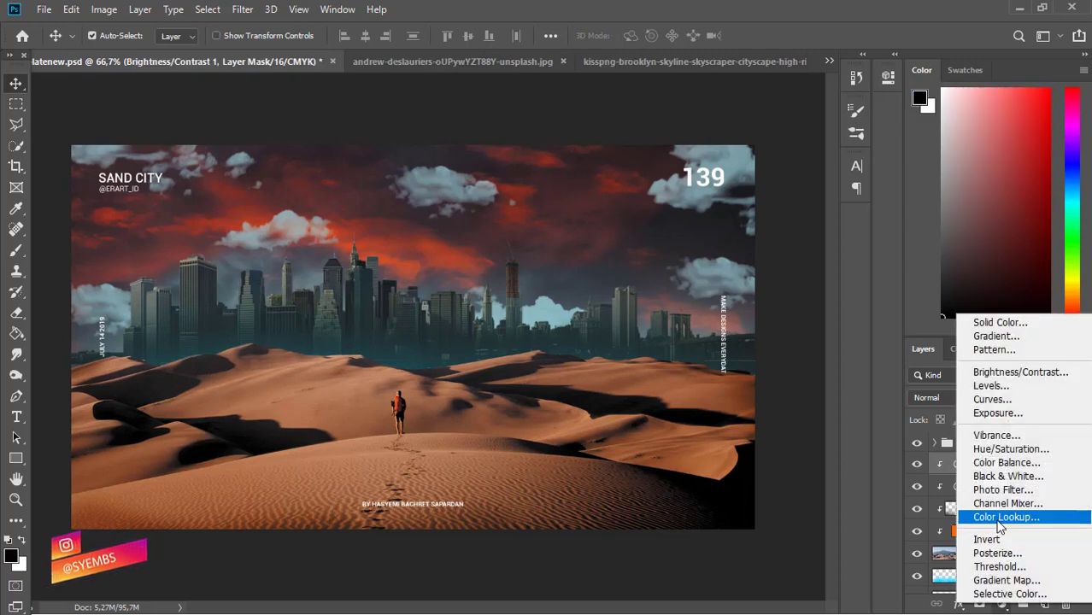
{"action": "left_click", "coordinate": [856, 132]}
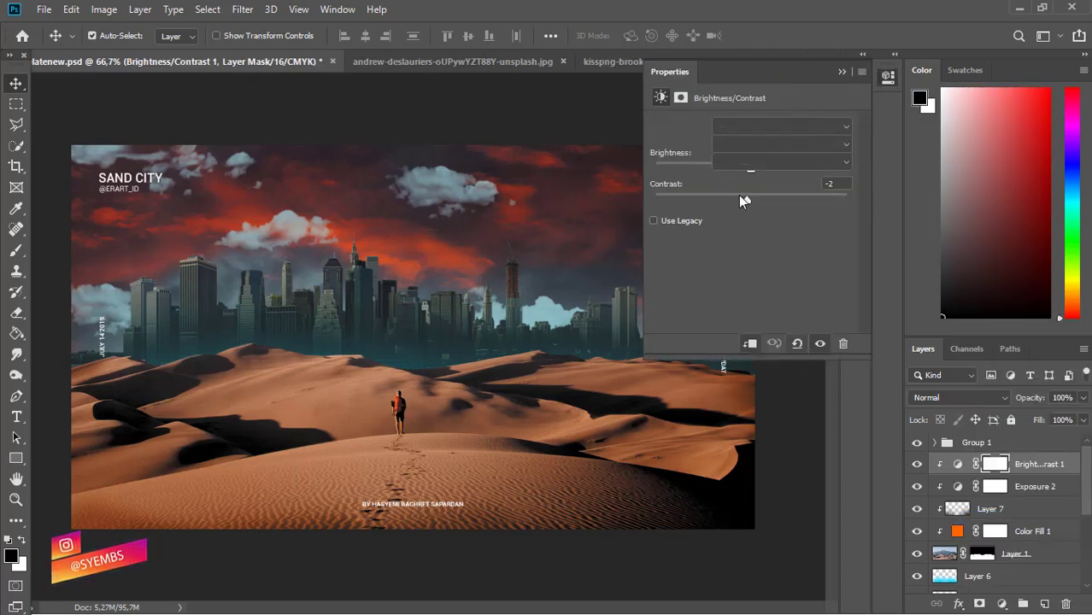
{"action": "left_click", "coordinate": [723, 127]}
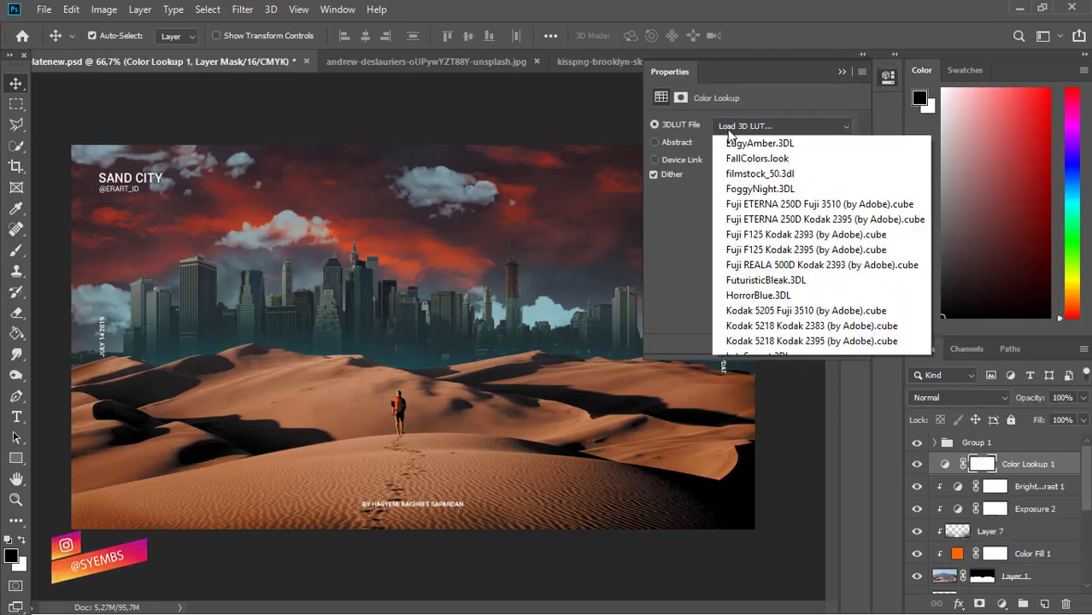
{"action": "left_click", "coordinate": [730, 187]}
{"action": "key", "text": "Down"}
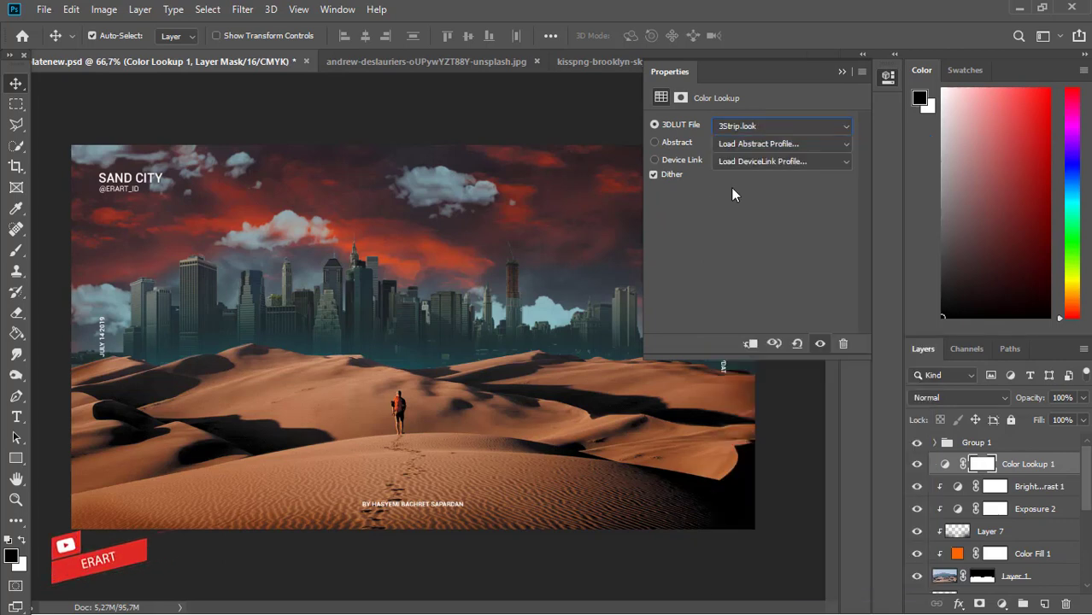
{"action": "key", "text": "Down"}
{"action": "key", "text": "Down"}
{"action": "key", "text": "Down"}
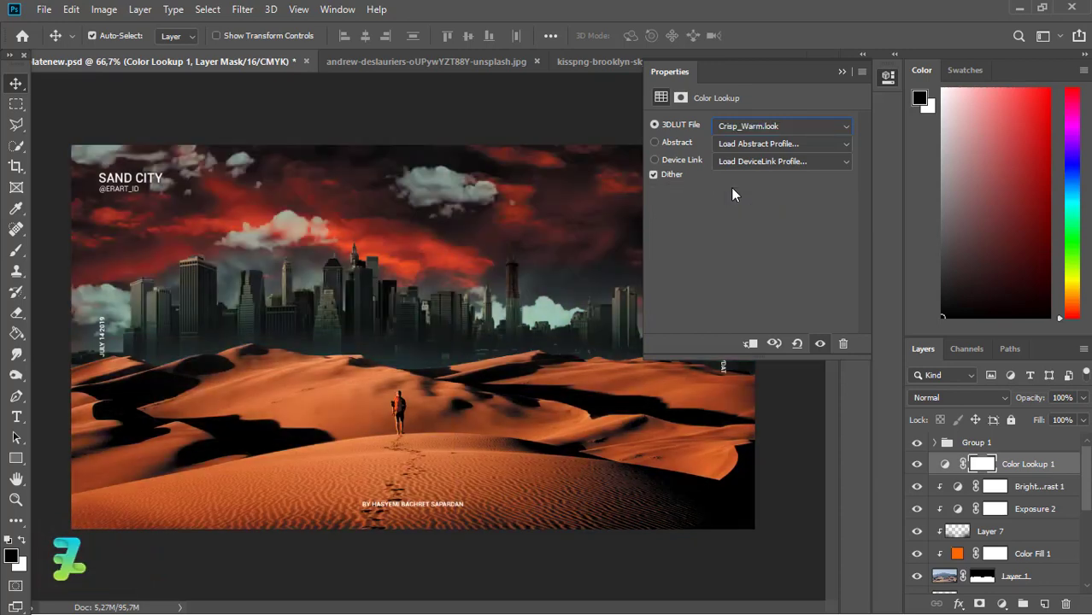
- Blend the Color Lookup layer as Soft Light at 26% opacity
{"action": "left_click", "coordinate": [840, 71]}
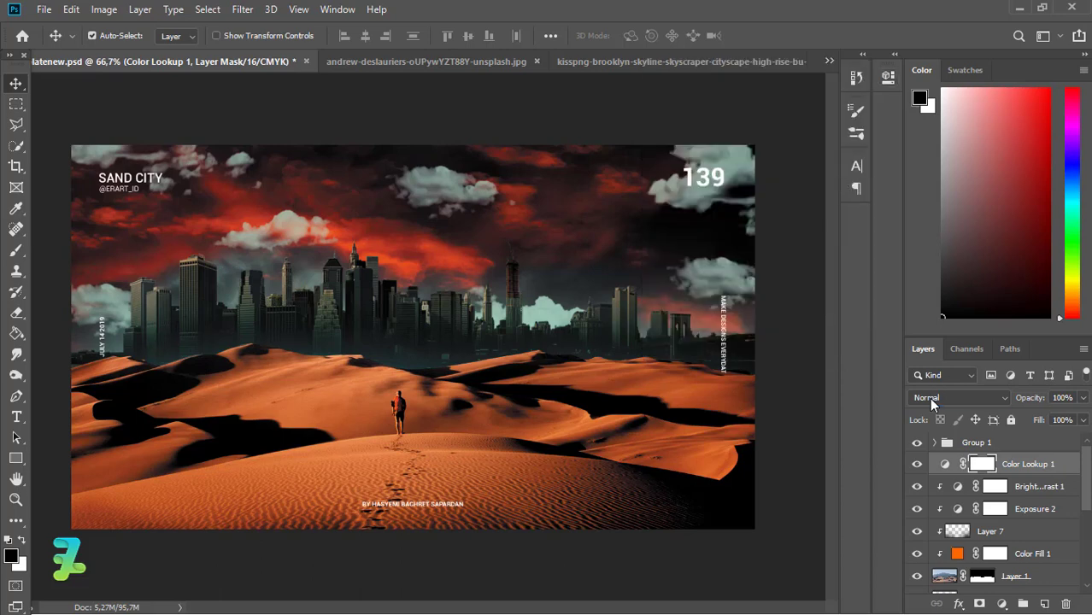
{"action": "left_click", "coordinate": [932, 405]}
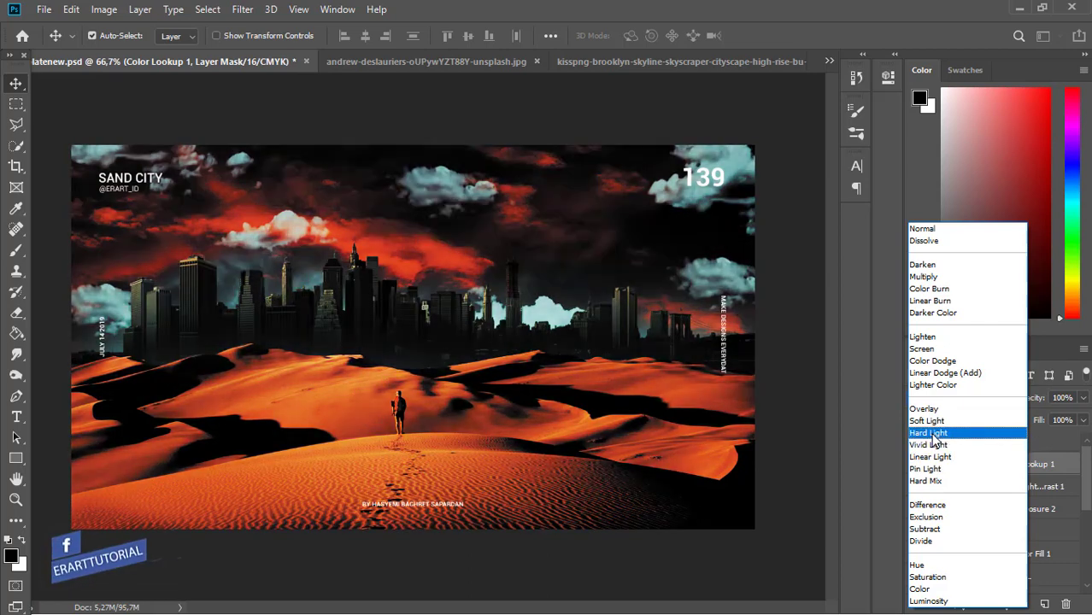
{"action": "left_click", "coordinate": [927, 421]}
{"action": "left_click", "coordinate": [1081, 398]}
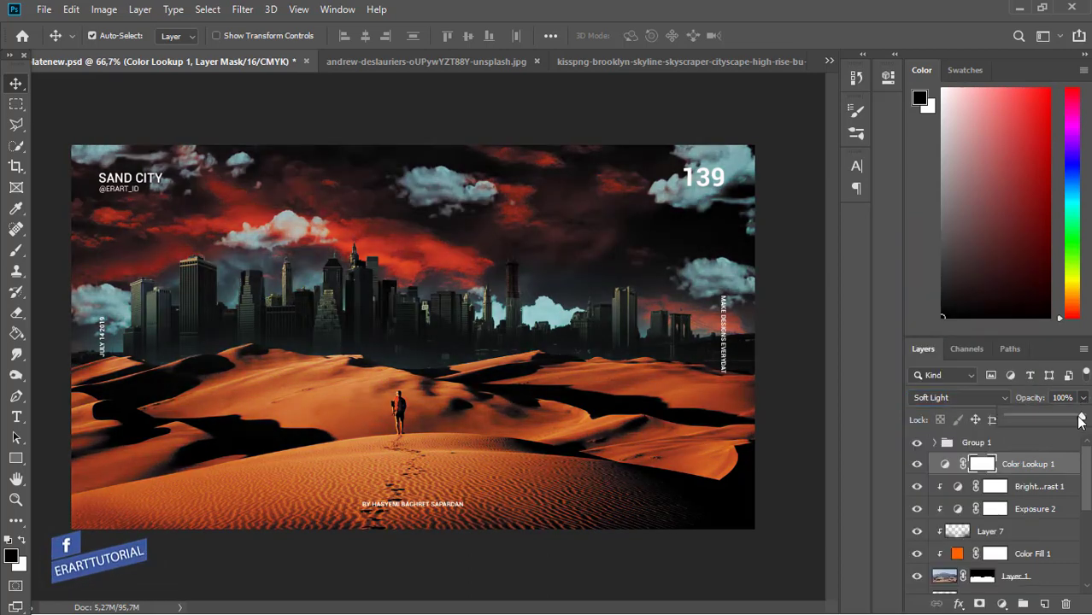
{"action": "left_click_drag", "start_coordinate": [1083, 416], "coordinate": [1018, 418]}
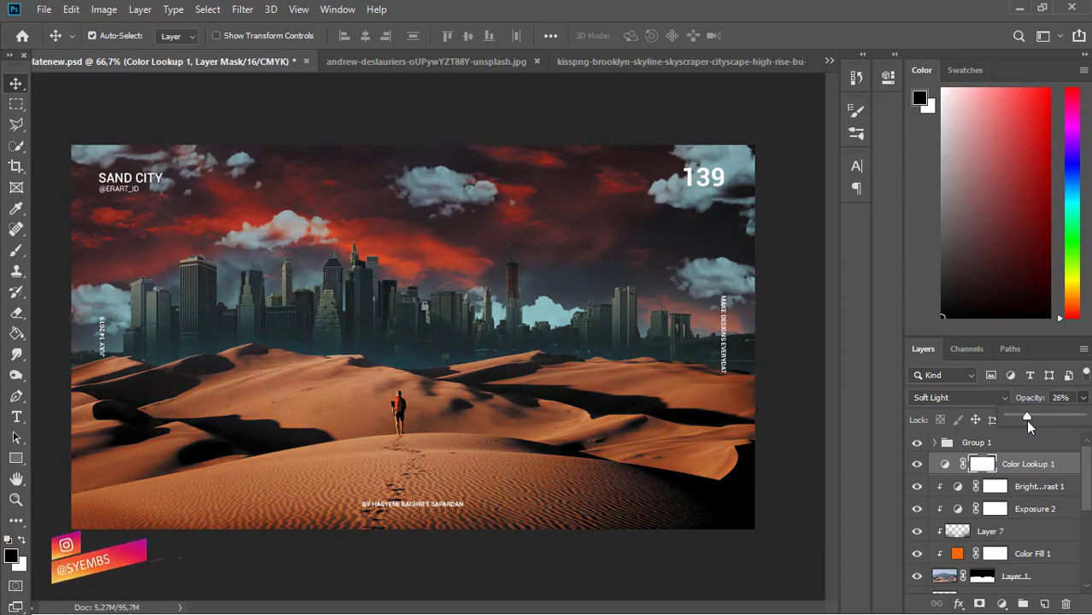
- With the text group hidden, stamp all visible layers into a merged Layer 10
{"action": "left_click", "coordinate": [945, 461]}
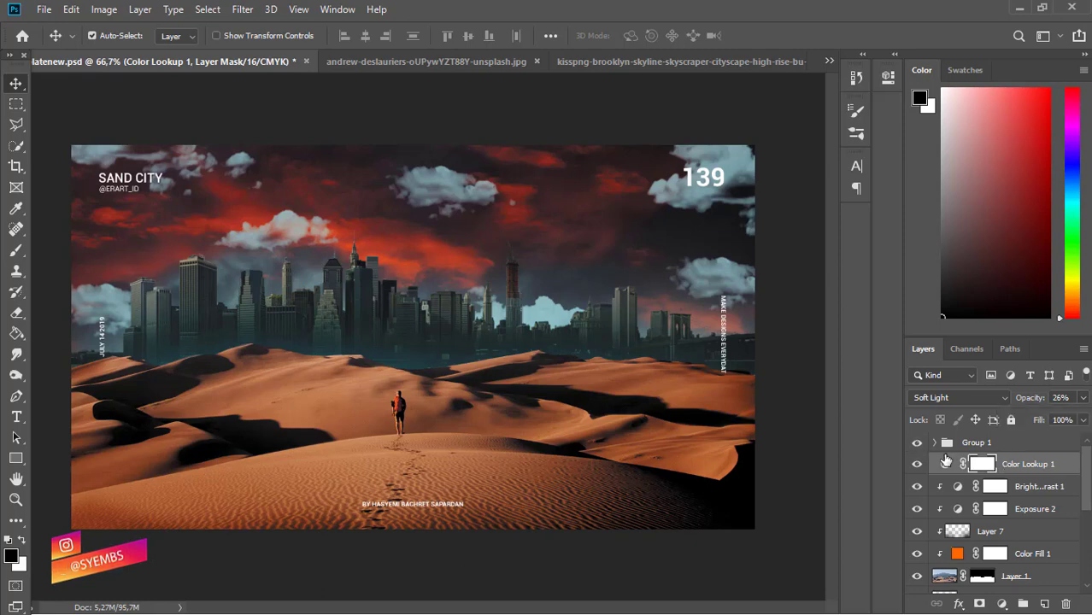
{"action": "key", "text": "ctrl+comma"}
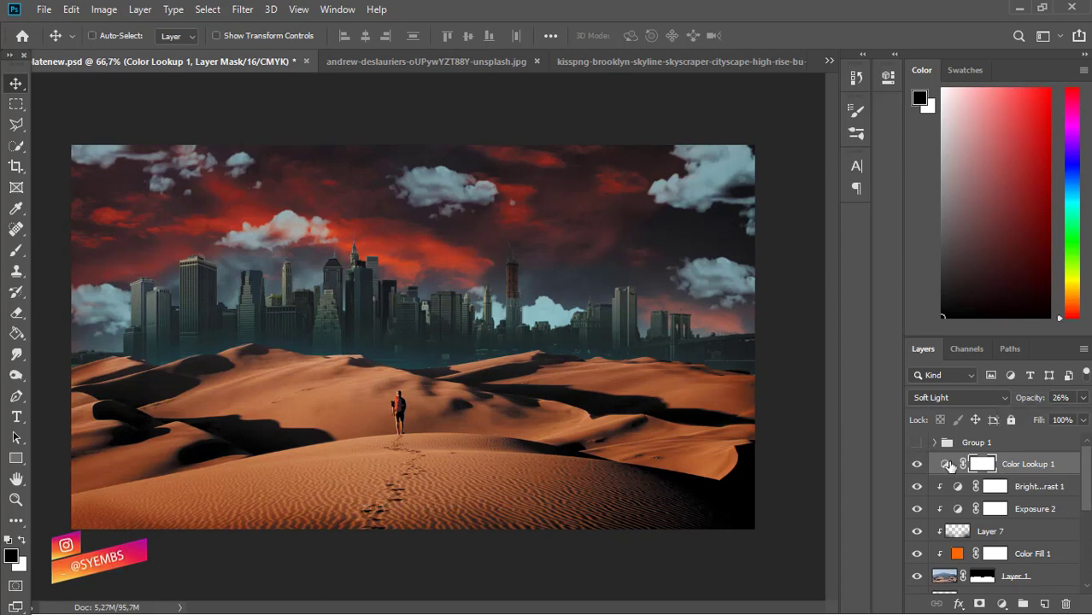
{"action": "key", "text": "ctrl+shift+alt+e"}
{"action": "left_click", "coordinate": [917, 442]}
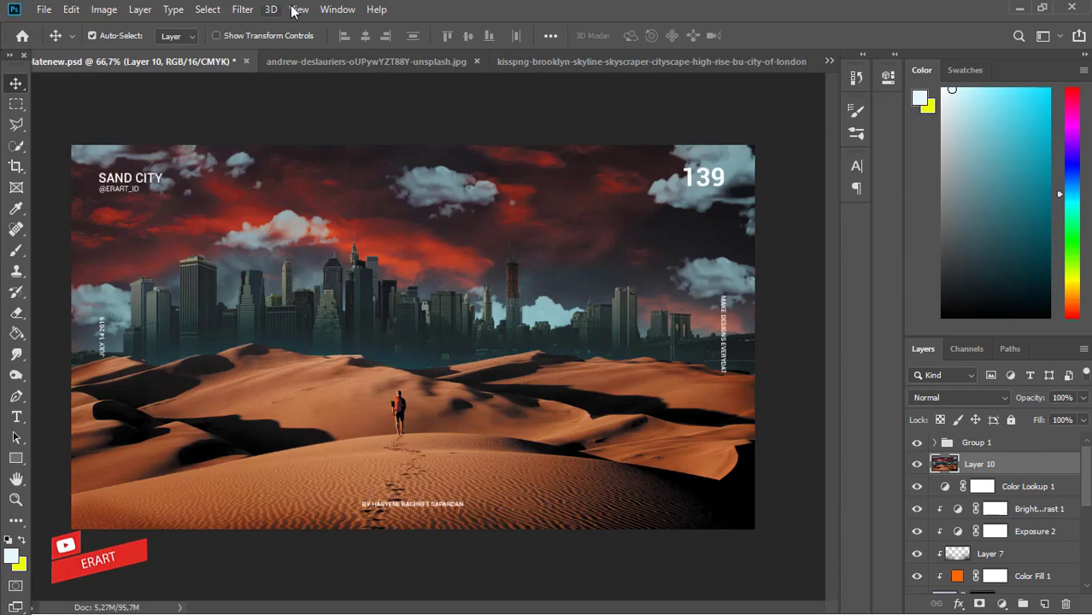
- Apply a High Pass filter with a 4-pixel radius to Layer 10
{"action": "left_click", "coordinate": [298, 9]}
{"action": "left_click", "coordinate": [298, 10]}
{"action": "left_click", "coordinate": [242, 9]}
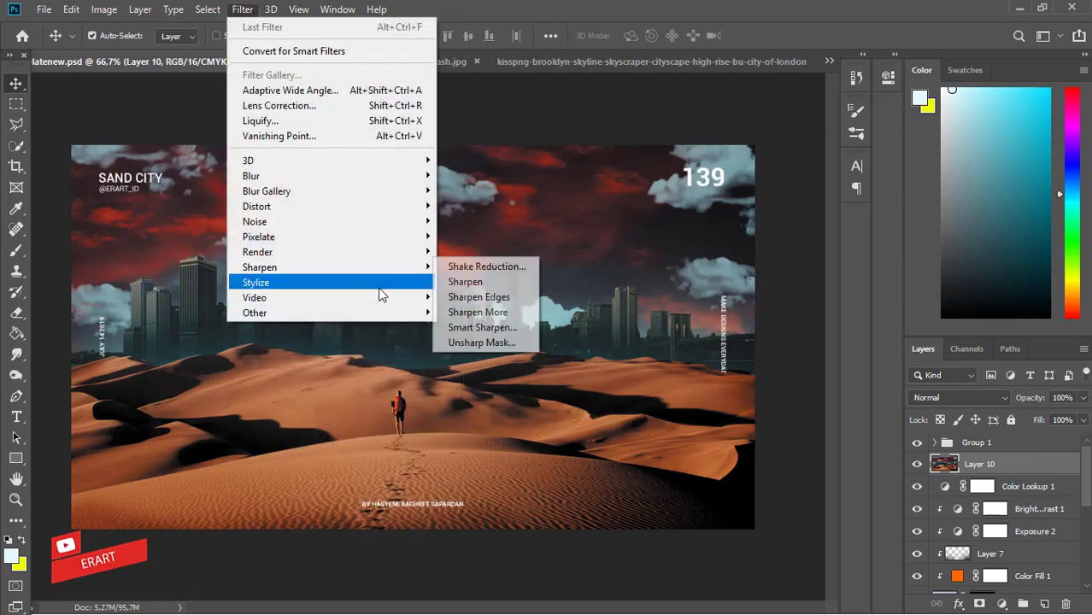
{"action": "mouse_move", "coordinate": [255, 312]}
{"action": "left_click", "coordinate": [466, 326]}
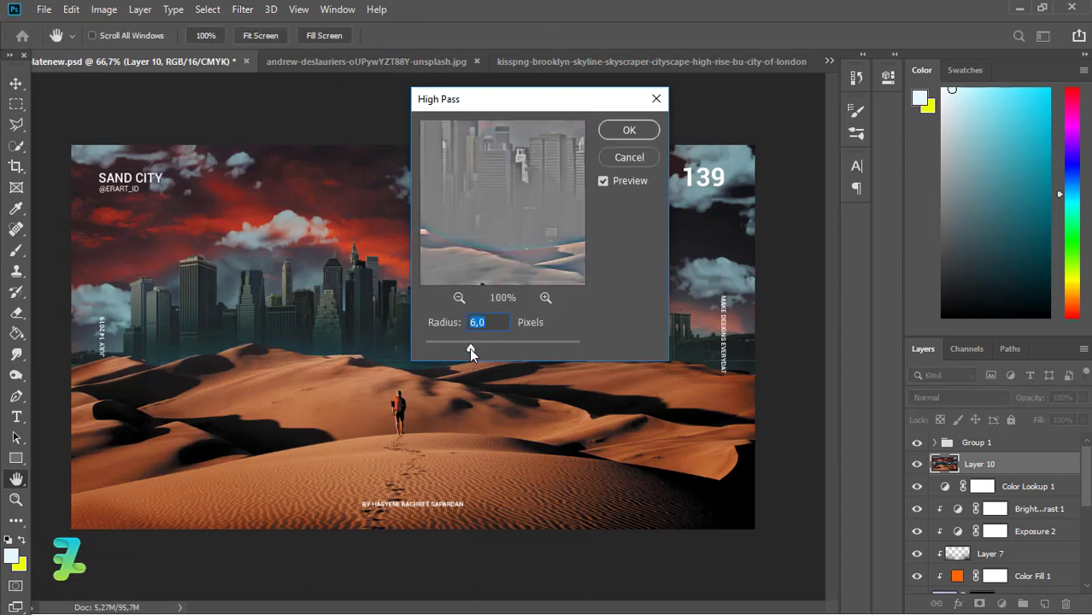
{"action": "left_click_drag", "start_coordinate": [469, 348], "coordinate": [457, 348]}
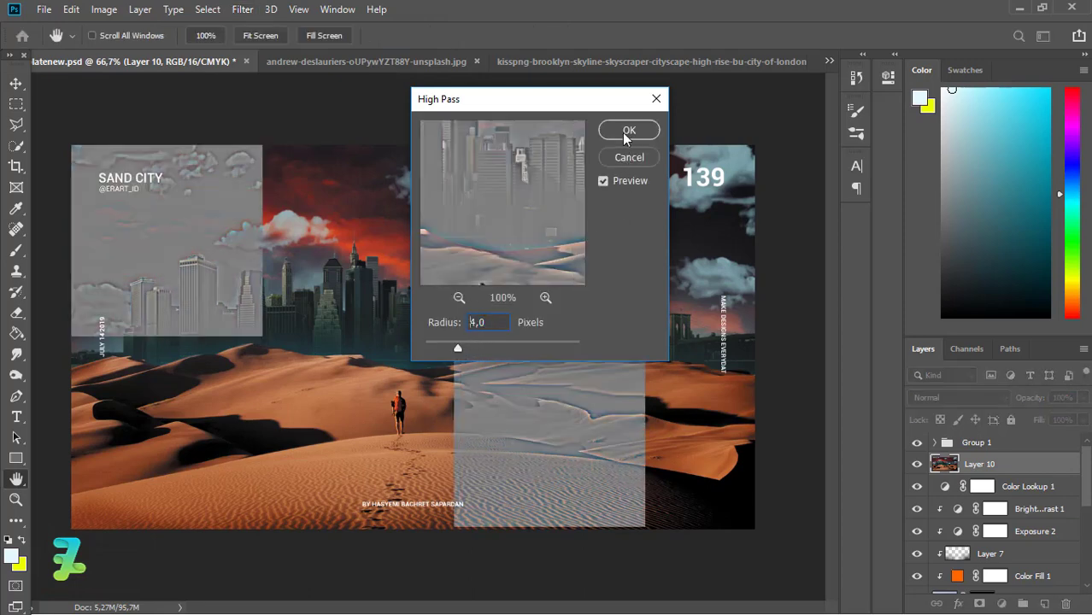
{"action": "left_click", "coordinate": [628, 131]}
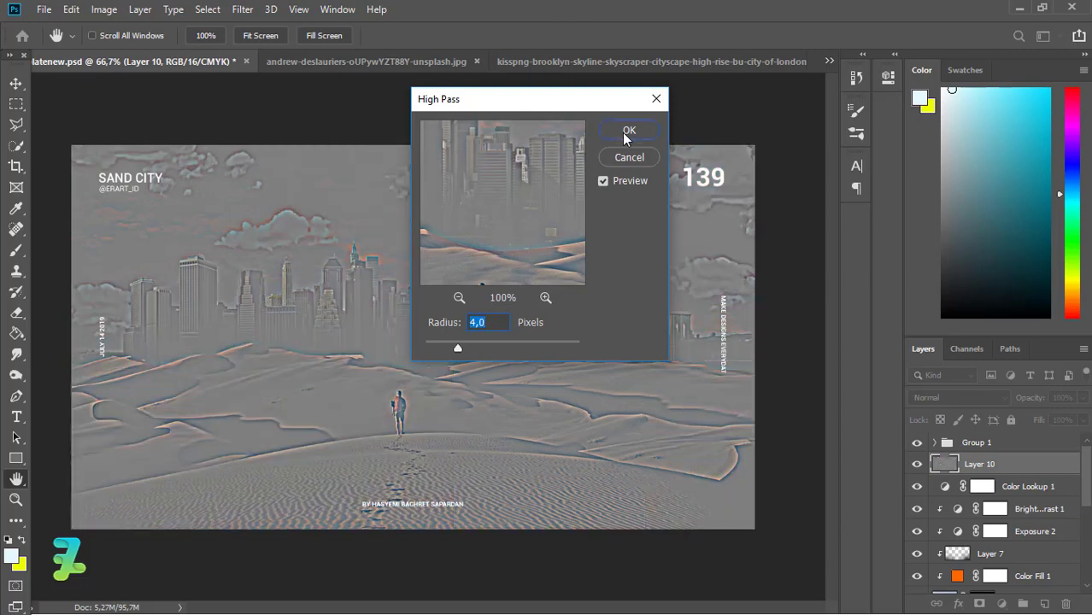
- Blend the High Pass Layer 10 as Vivid Light and lower its opacity to 9%
{"action": "key", "text": "v"}
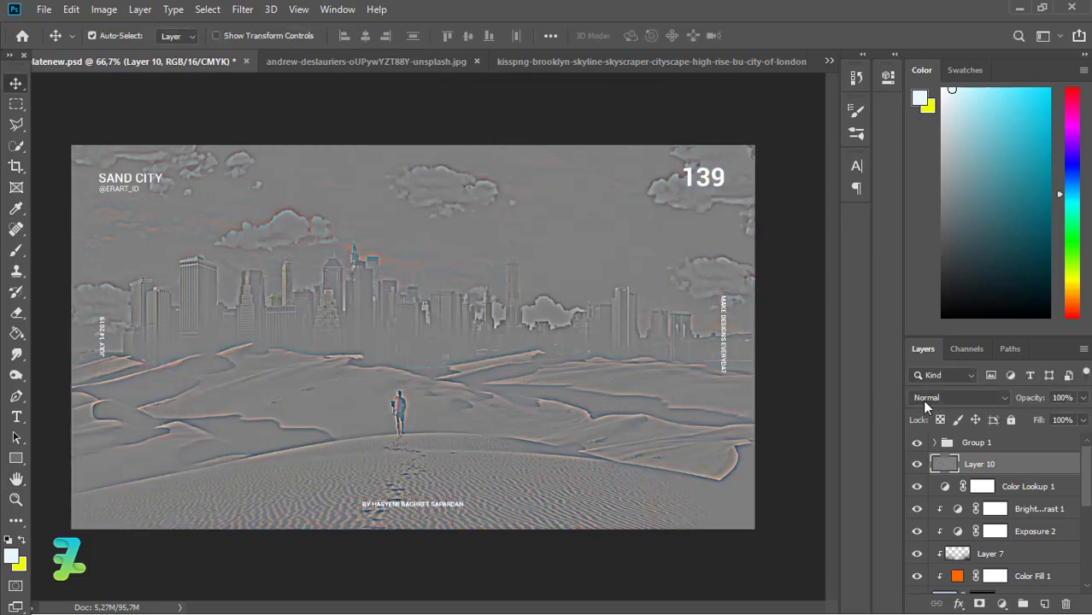
{"action": "left_click", "coordinate": [923, 400]}
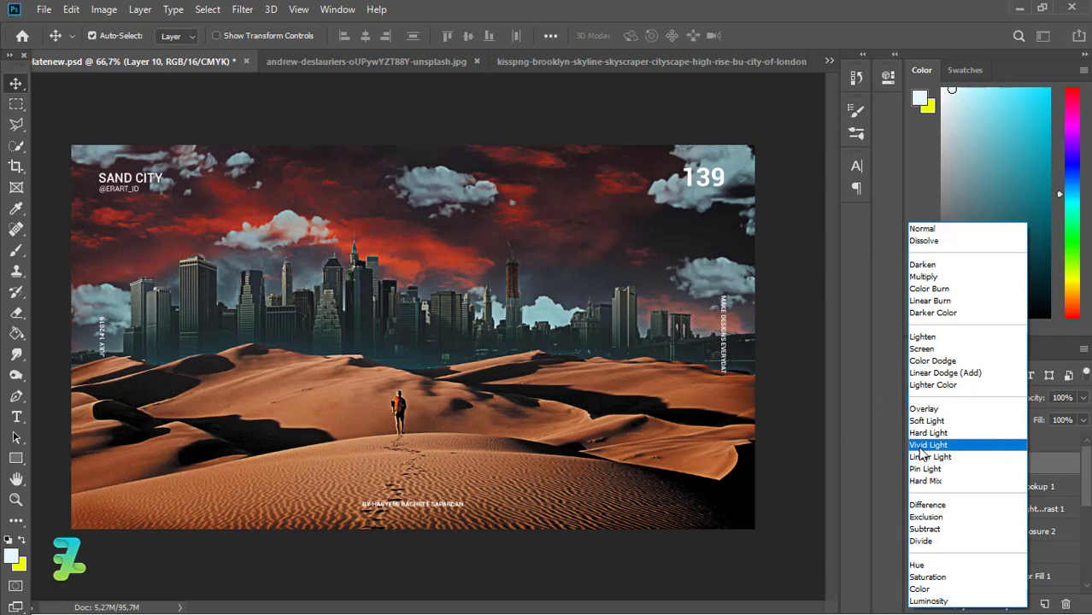
{"action": "left_click", "coordinate": [920, 445]}
{"action": "left_click", "coordinate": [1082, 397]}
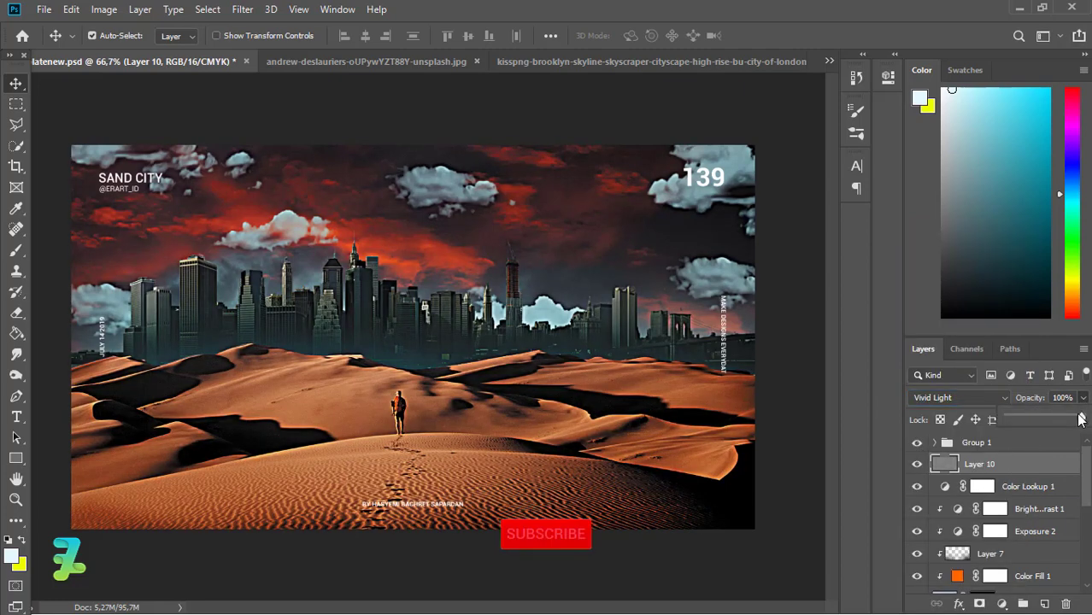
{"action": "left_click_drag", "start_coordinate": [1080, 418], "coordinate": [1026, 417]}
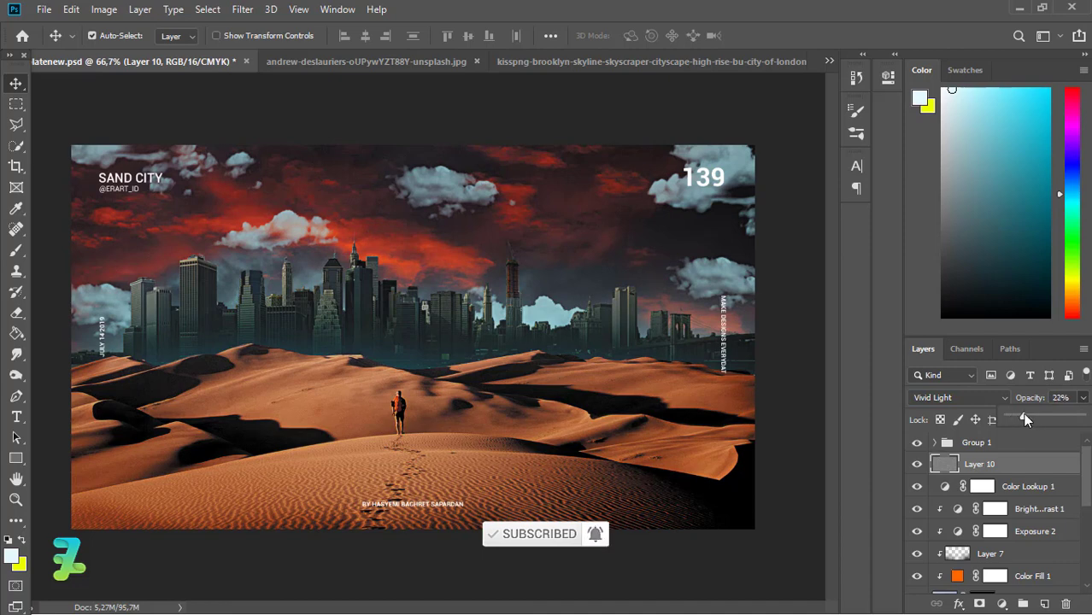
{"action": "left_click_drag", "start_coordinate": [1023, 413], "coordinate": [1012, 412]}
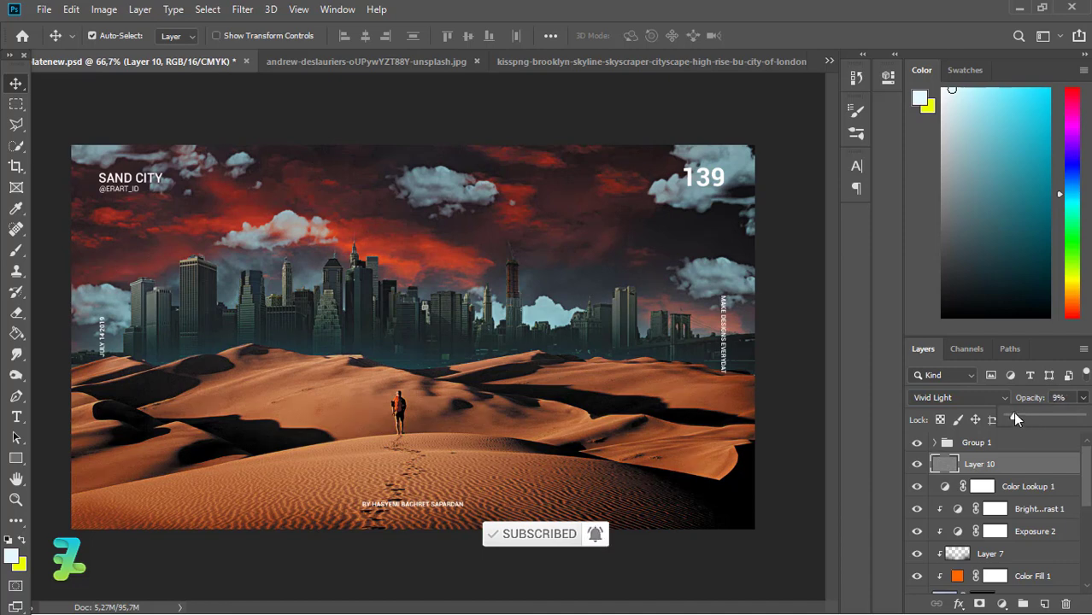